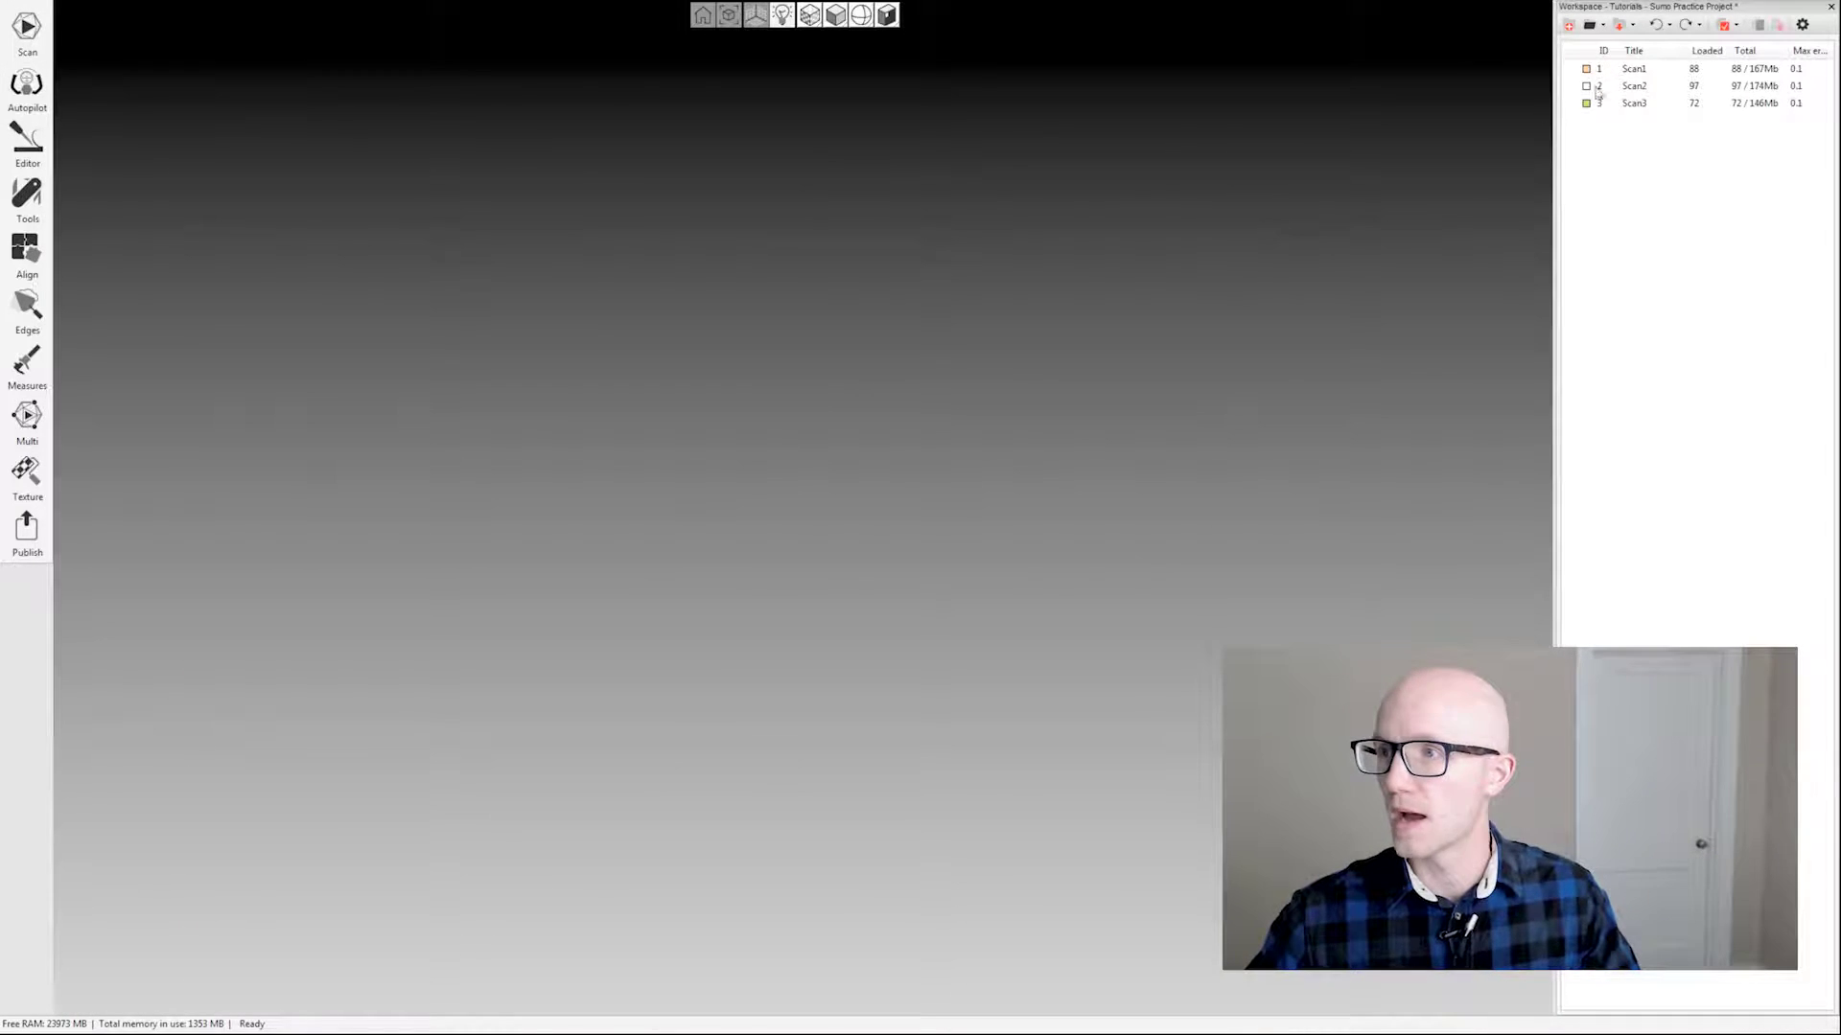
# Step: Make Scan1, Scan2 and Scan3 visible together in the 3D view
pyautogui.click(1569, 70)
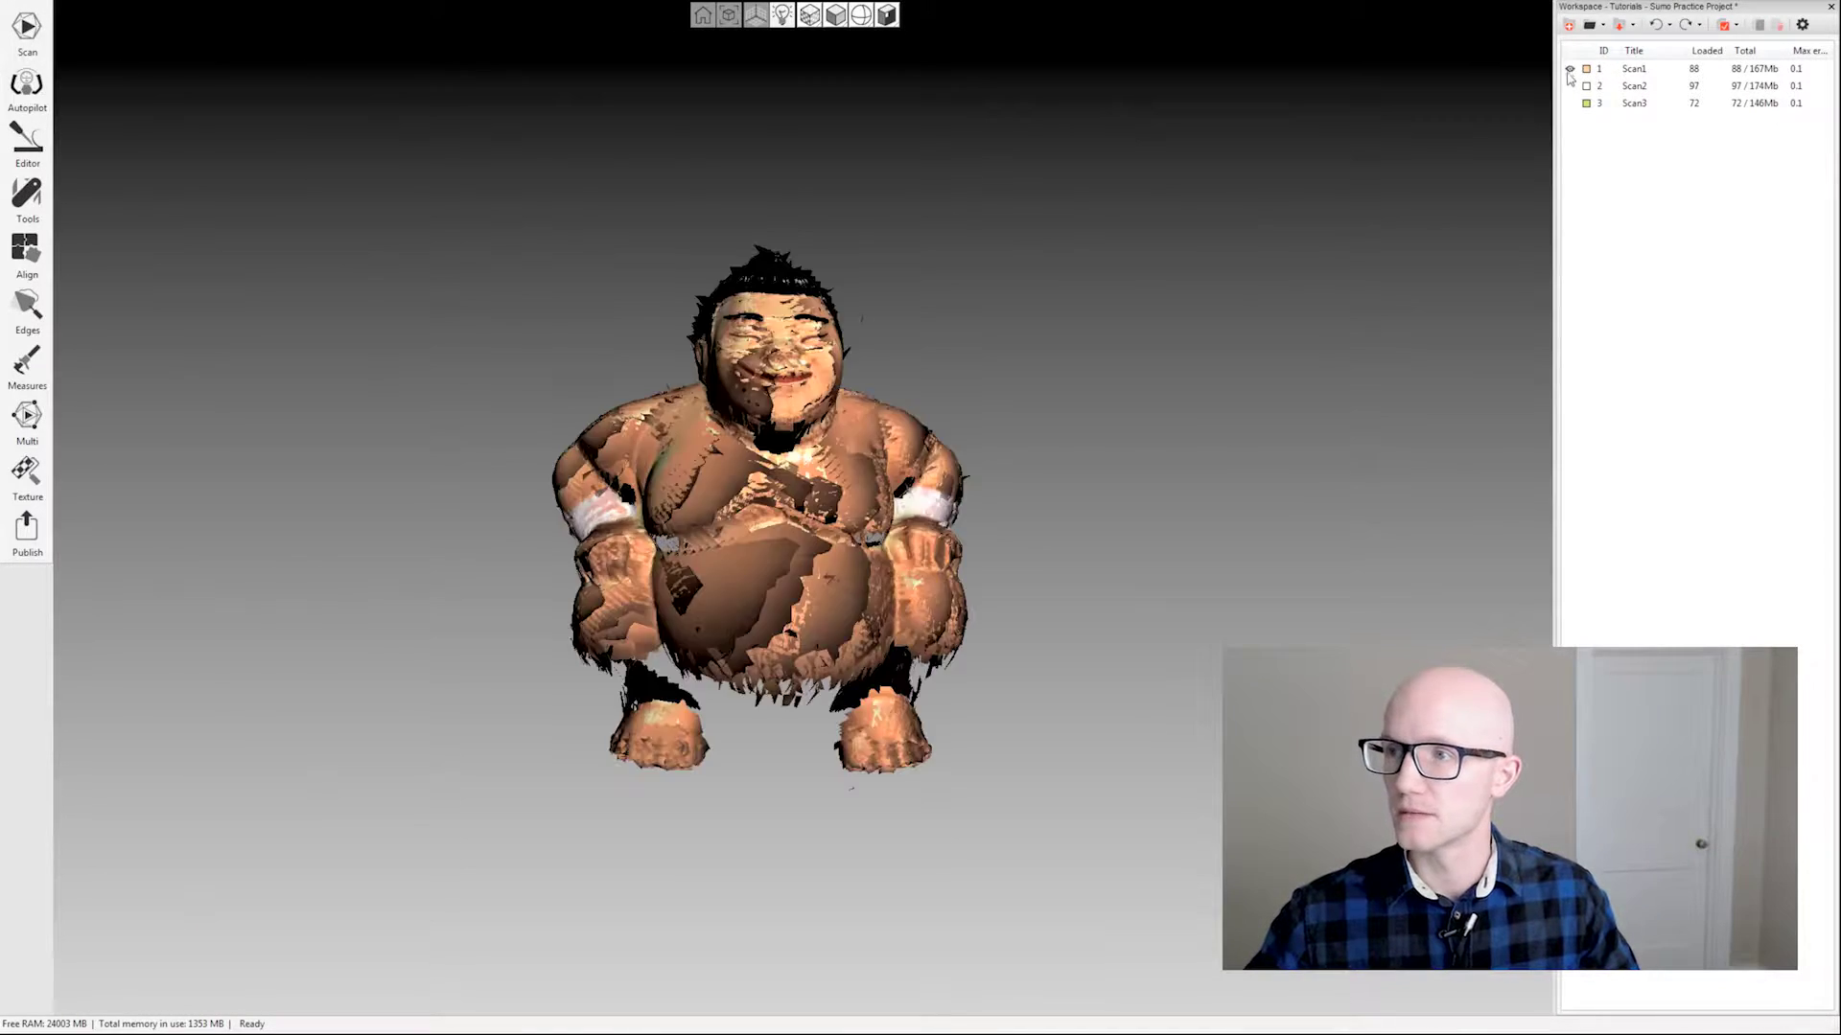
pyautogui.click(1569, 86)
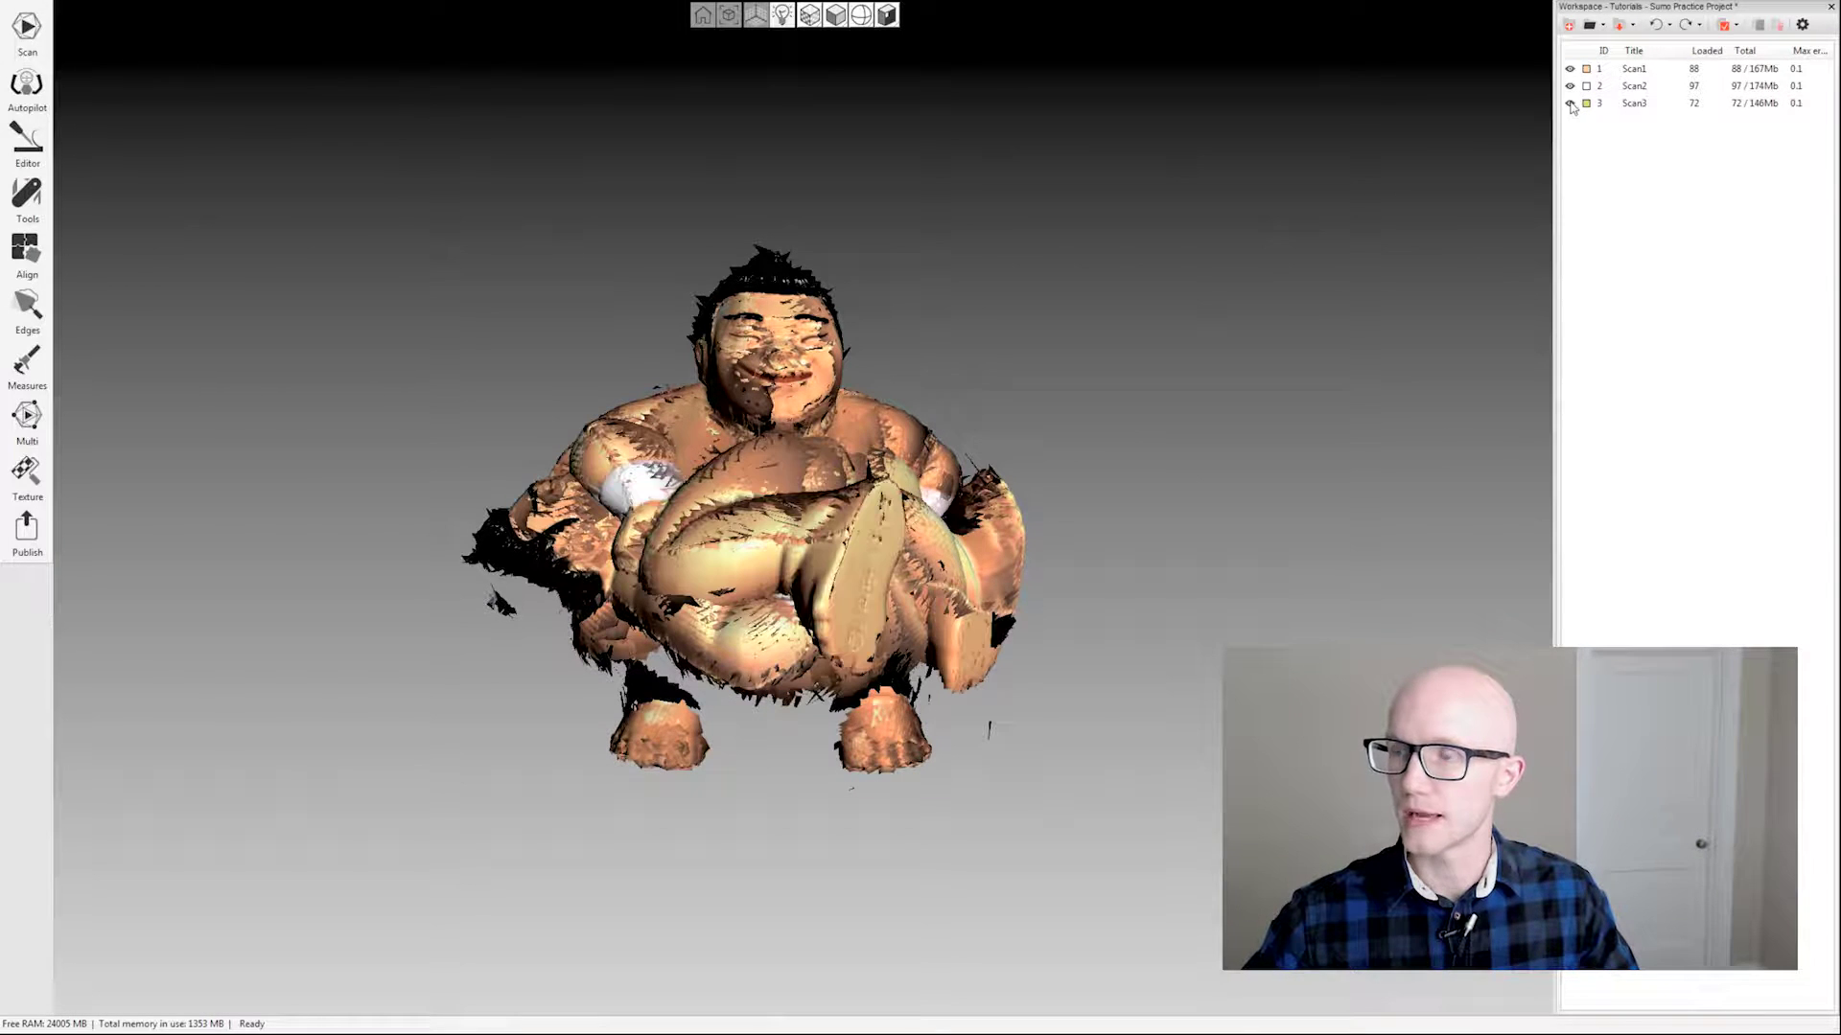
pyautogui.click(1569, 103)
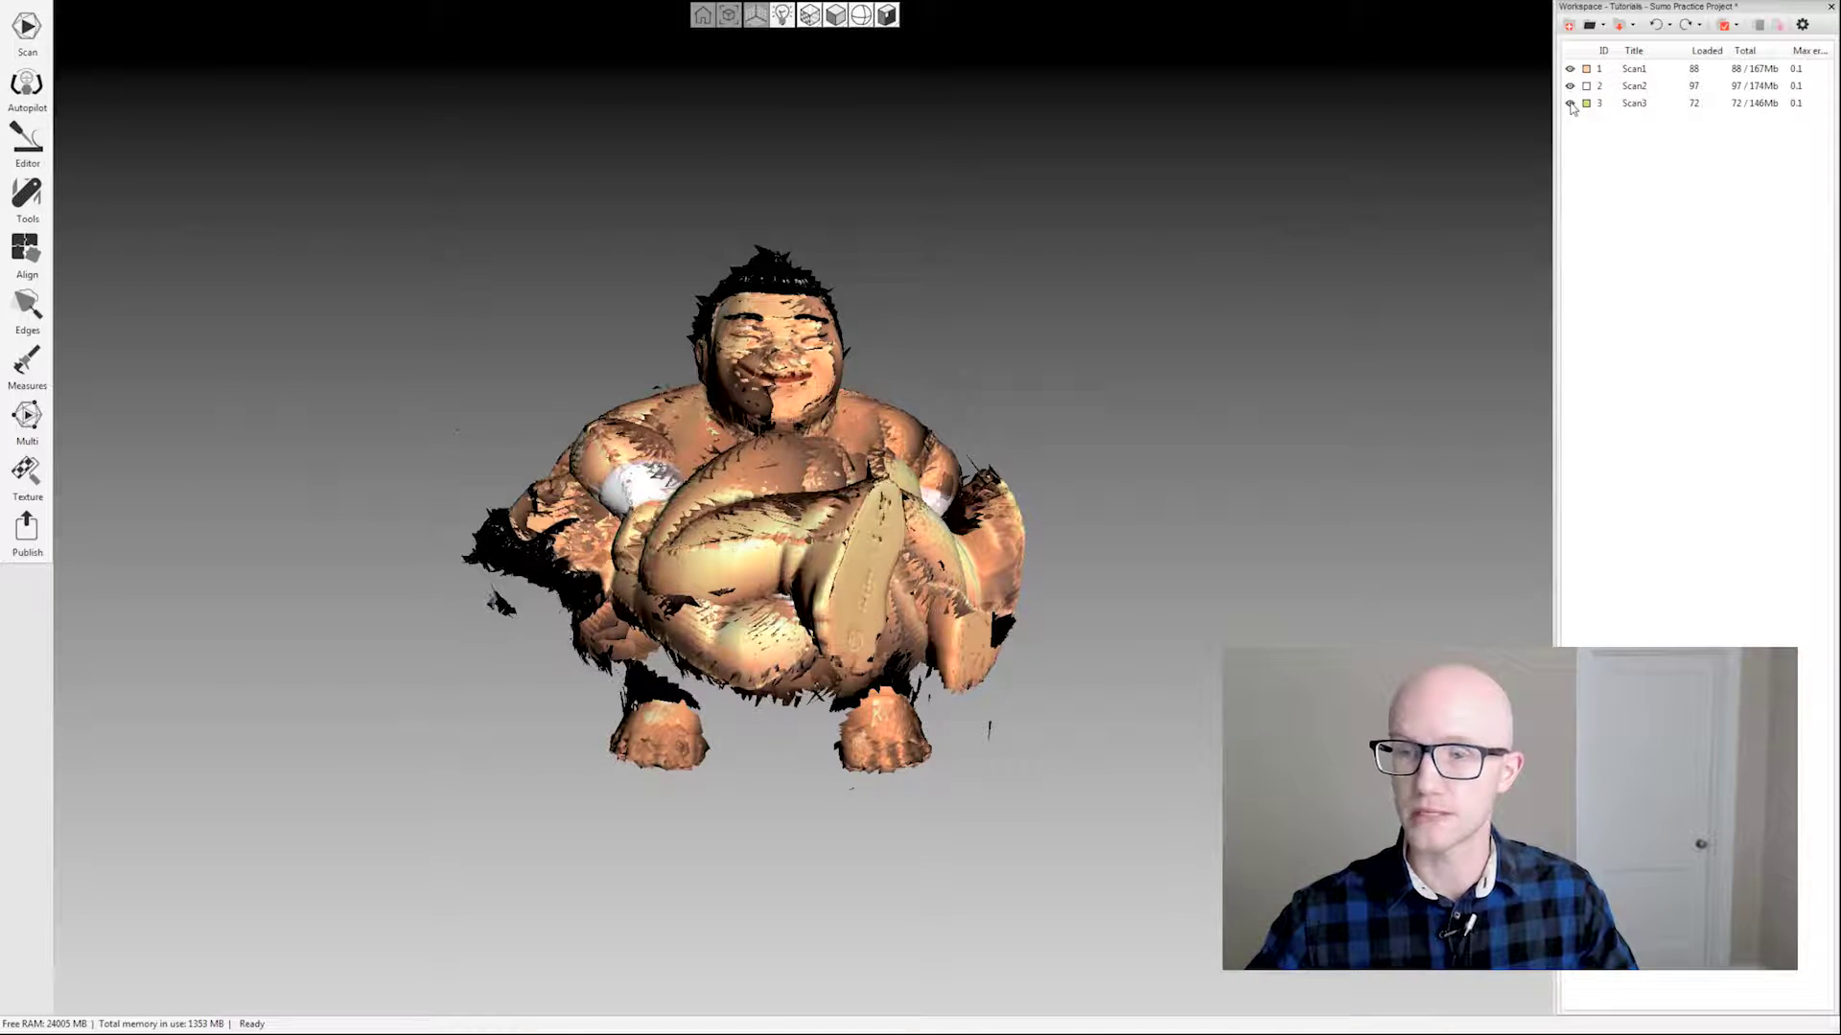
# Step: Rotate the overlapping sumo scans to inspect them, then switch to the Align tool
pyautogui.moveTo(542, 395); pyautogui.dragTo(715, 414)
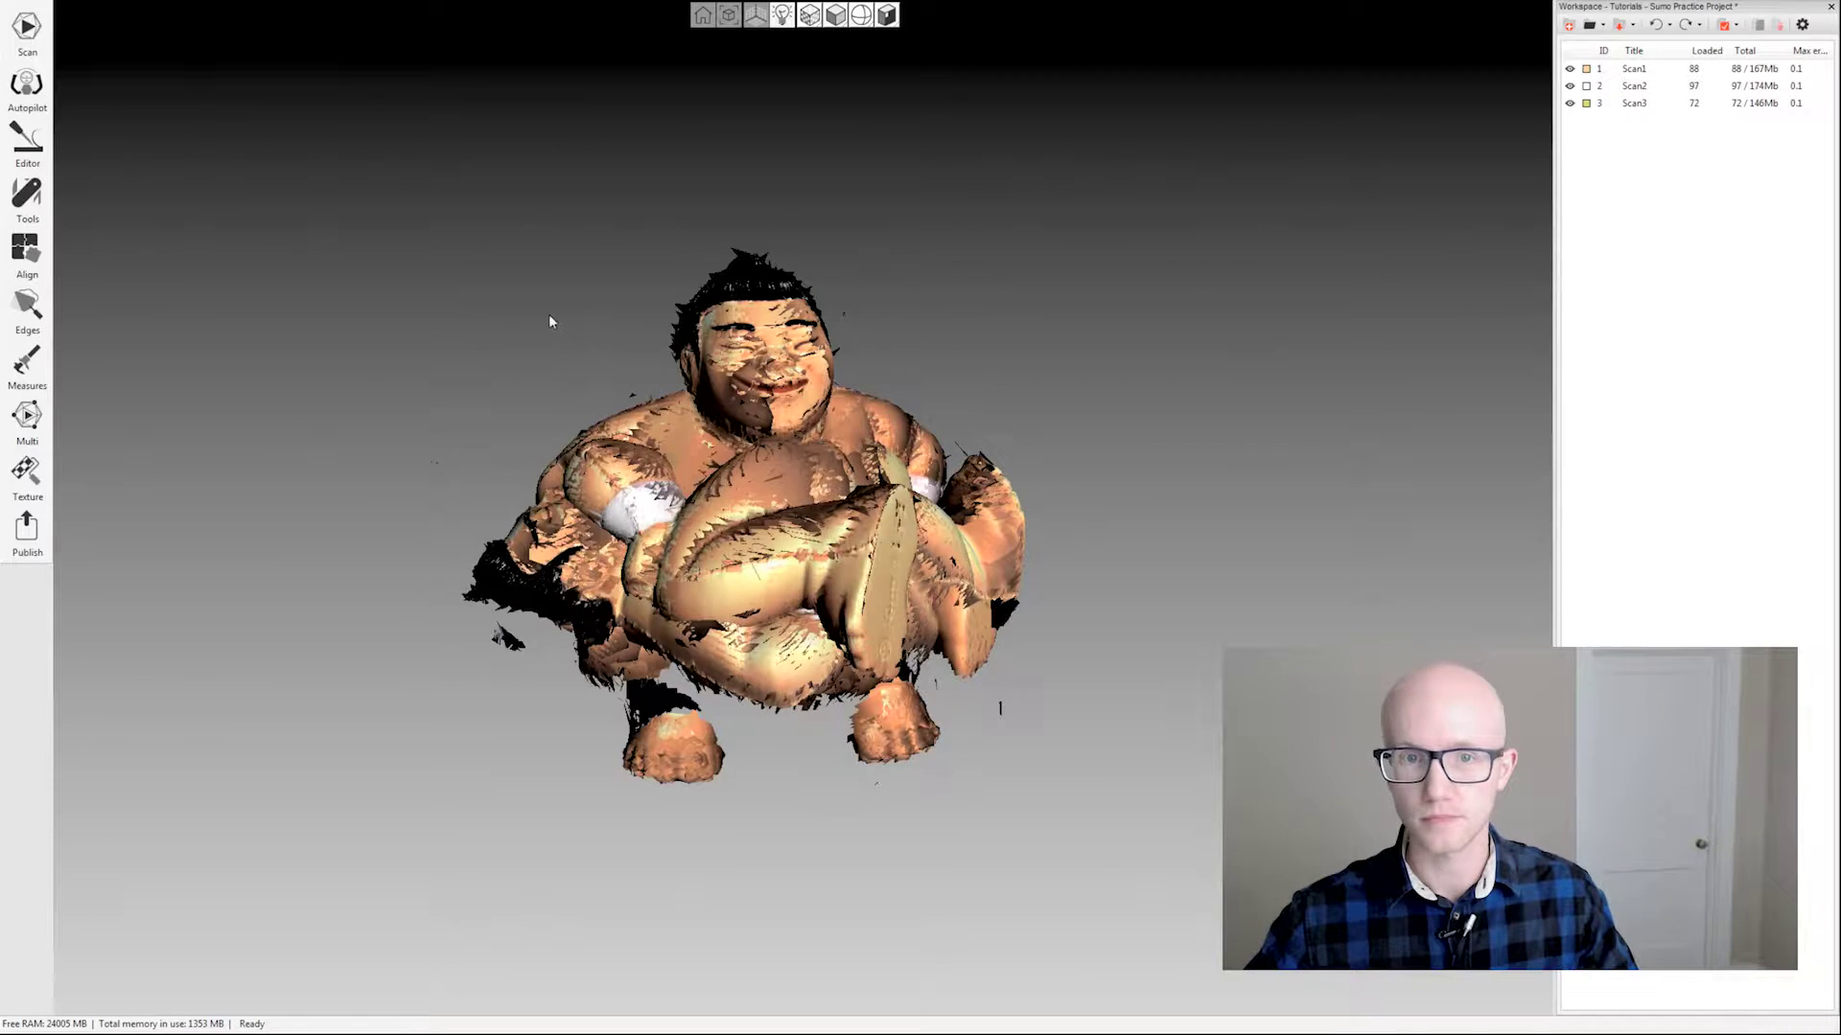
pyautogui.moveTo(551, 321); pyautogui.dragTo(498, 312)
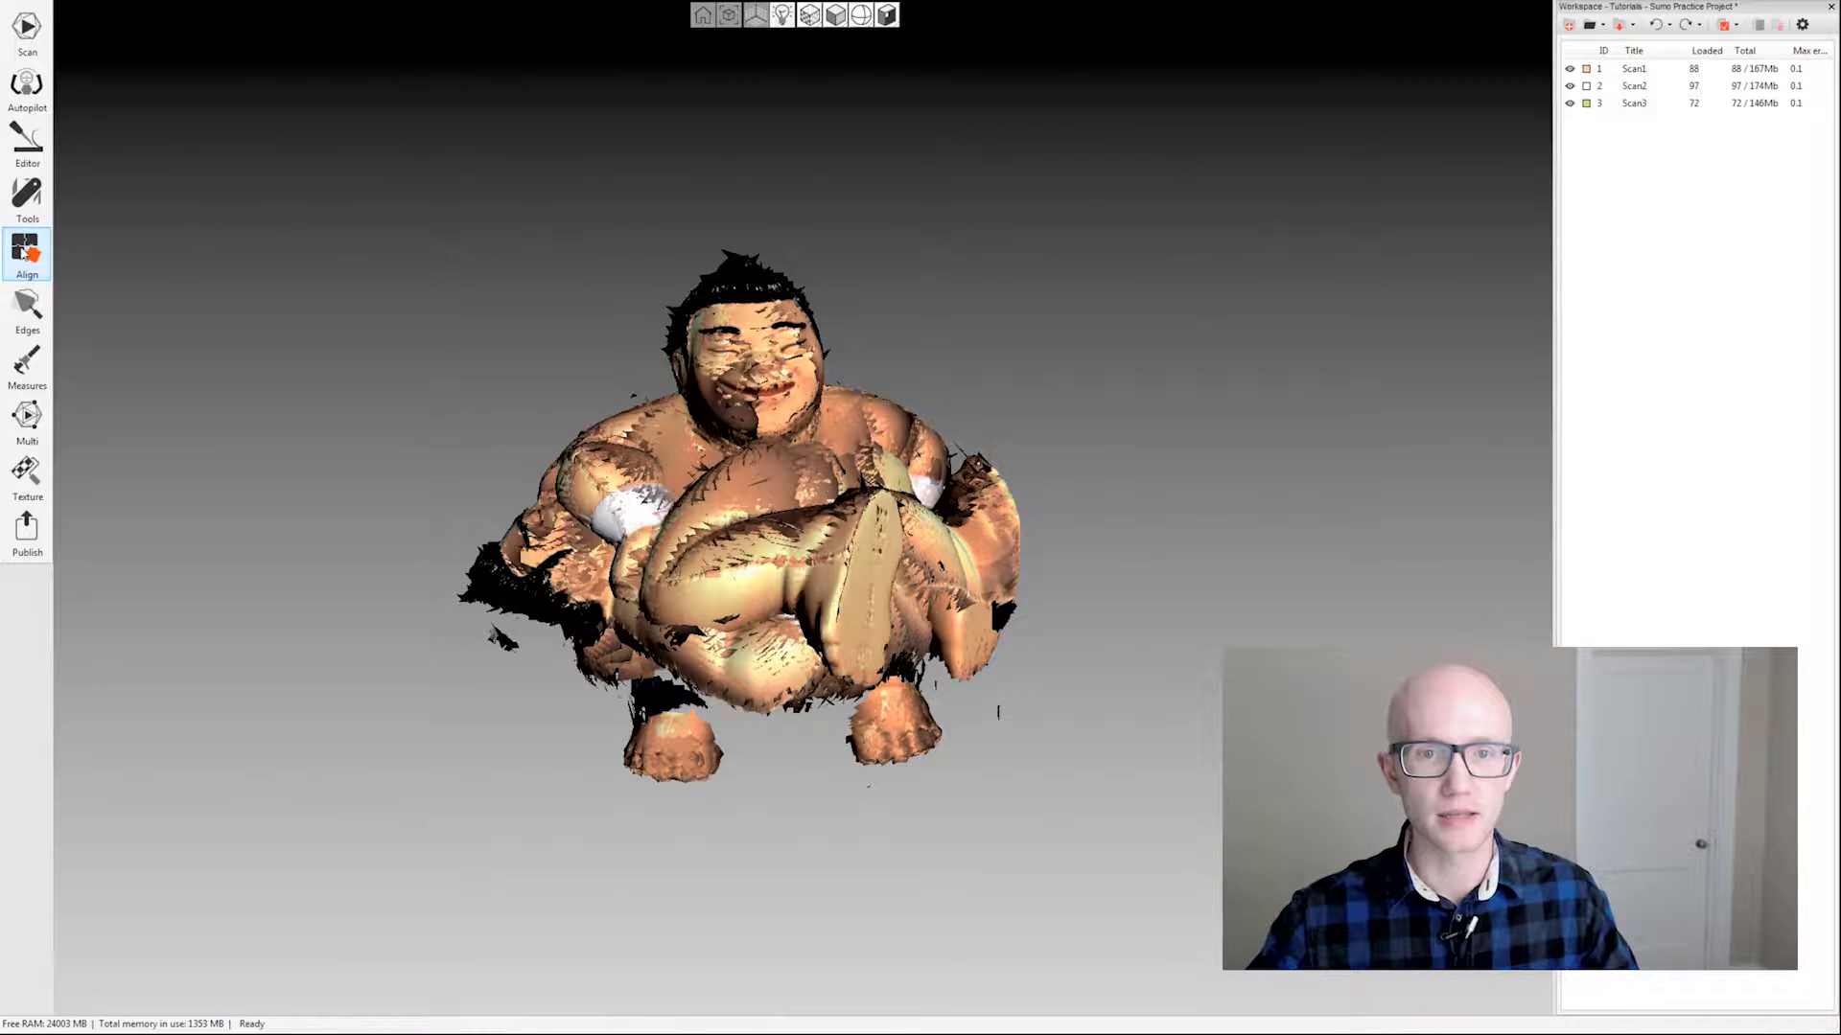
pyautogui.click(26, 251)
# Step: Orbit around Scan1 from several sides and mark a point on the figure's forehead
pyautogui.moveTo(547, 358); pyautogui.dragTo(899, 486)
pyautogui.moveTo(1011, 463); pyautogui.dragTo(891, 535)
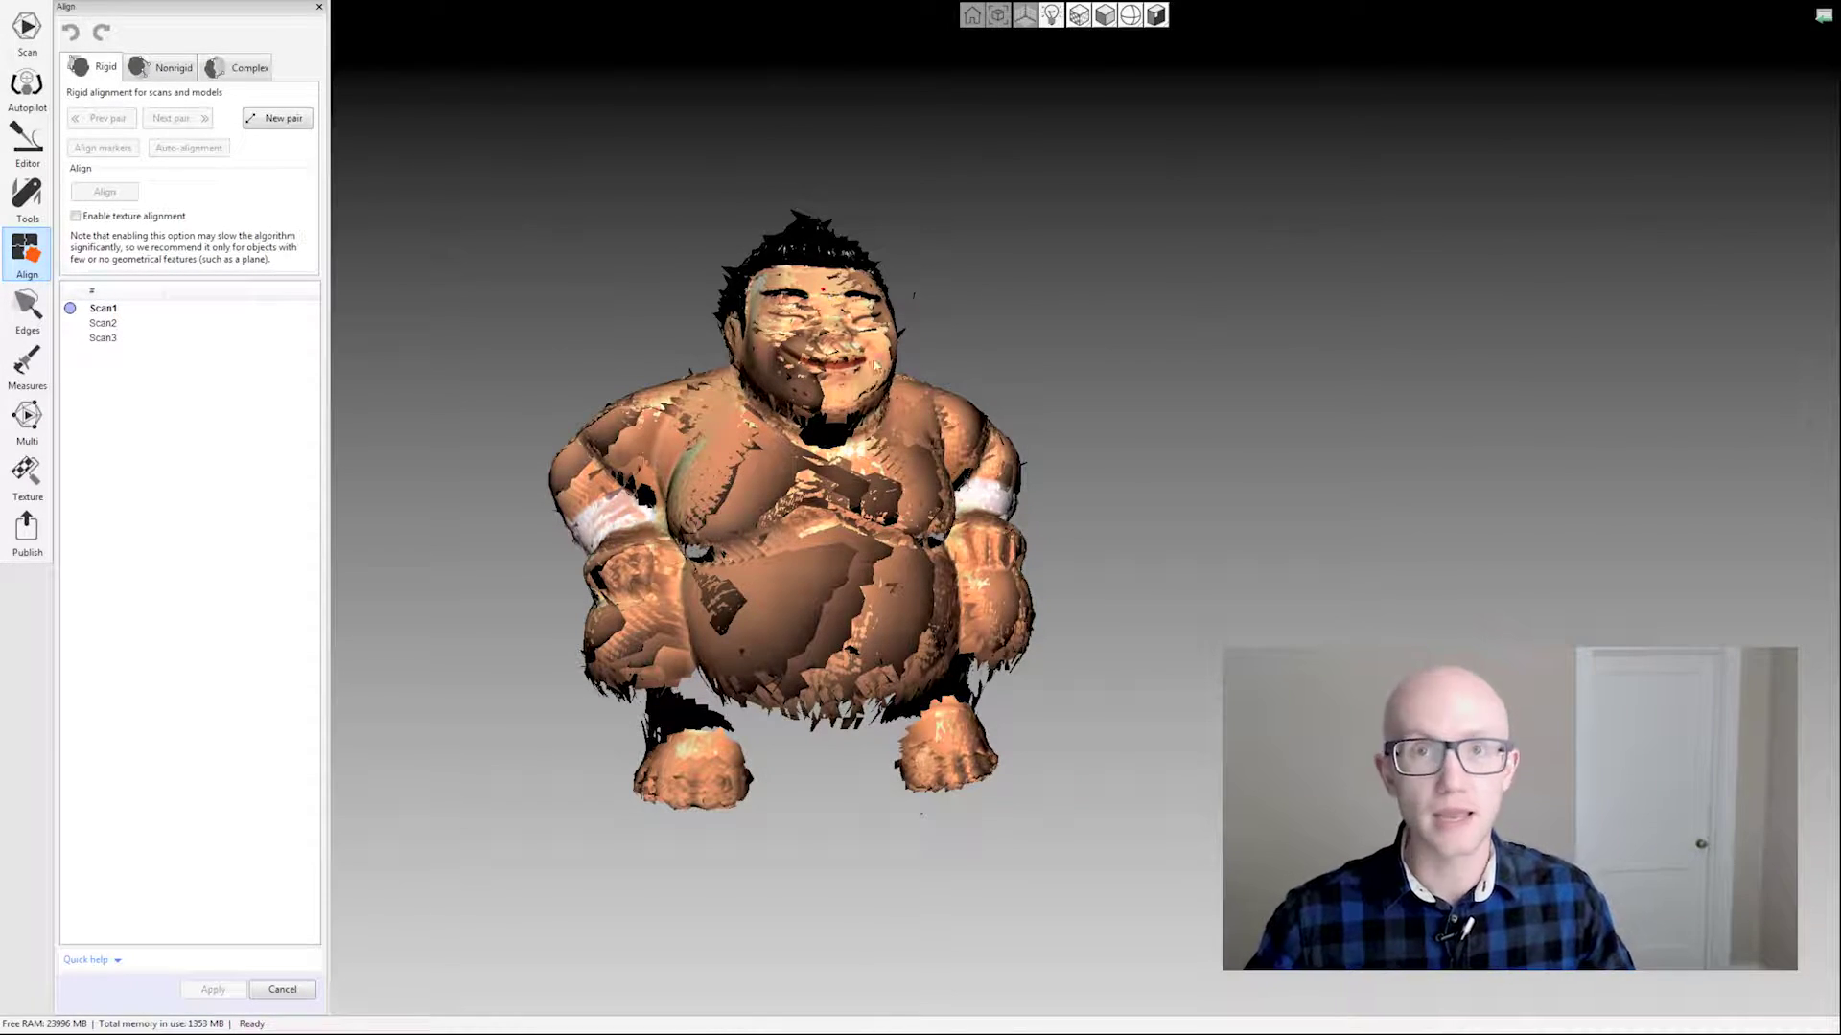
pyautogui.moveTo(1072, 314); pyautogui.dragTo(1018, 347)
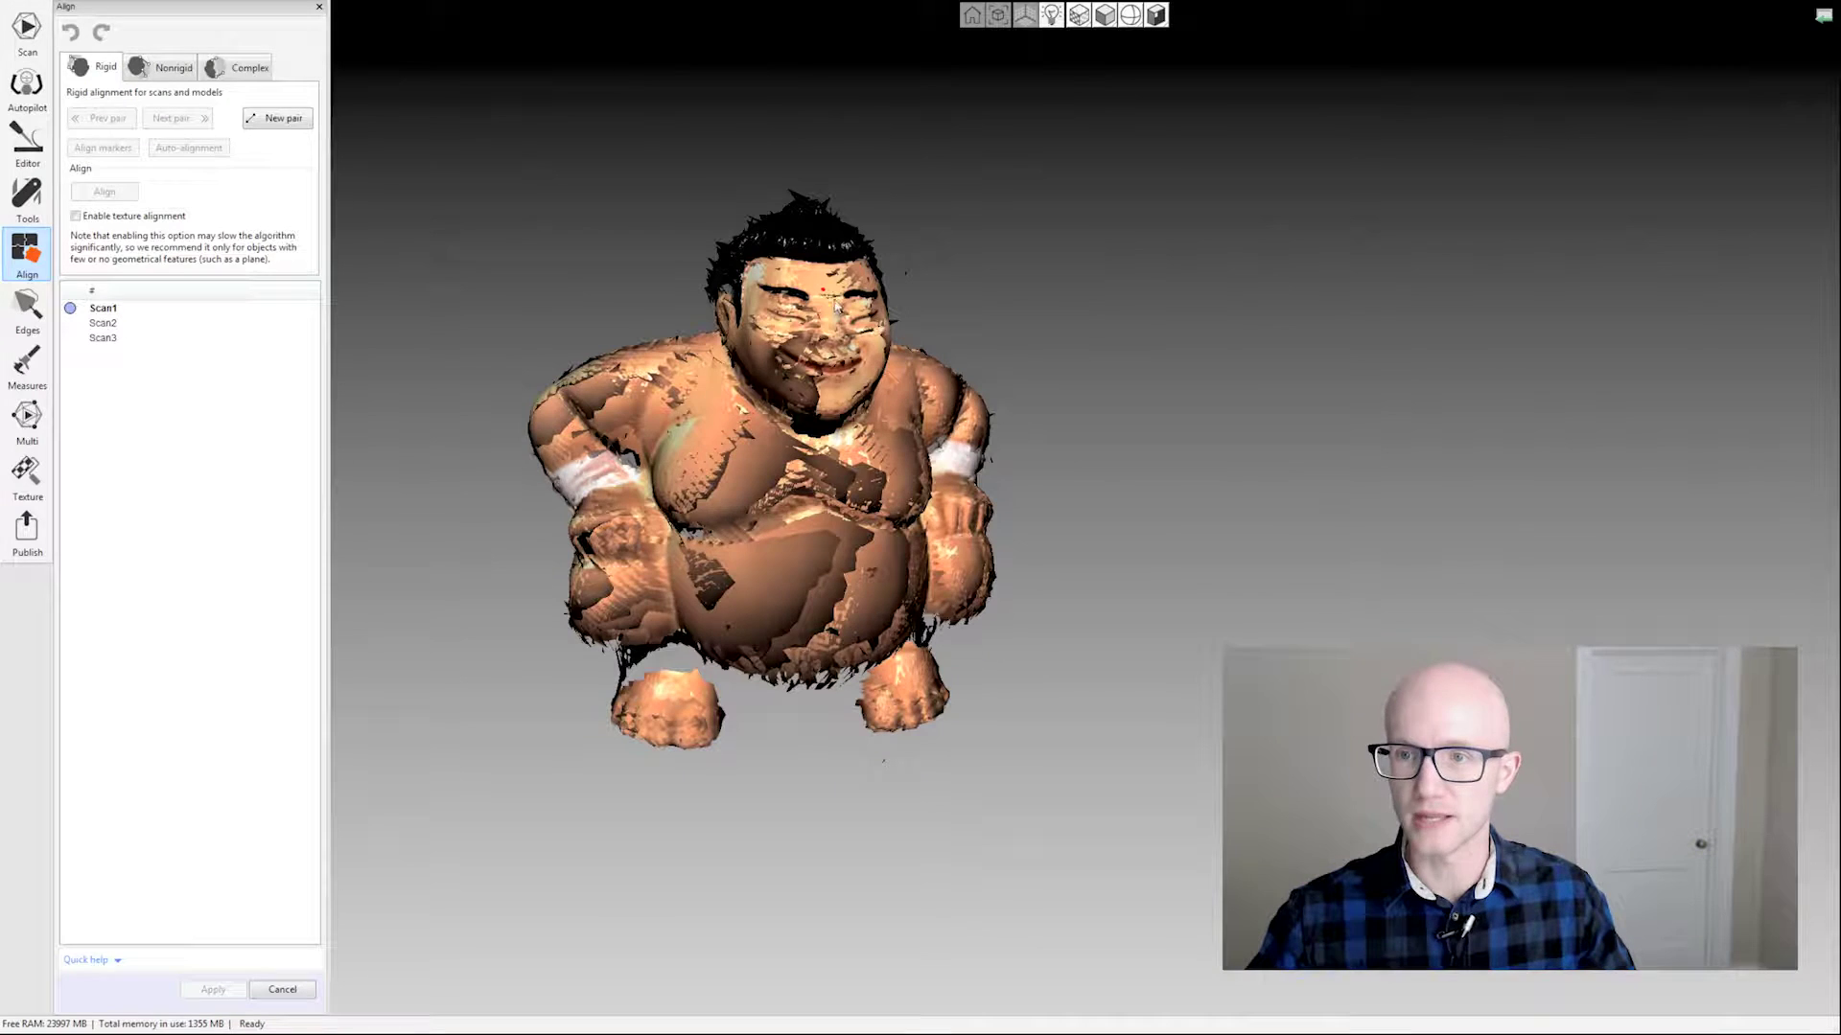
pyautogui.moveTo(757, 386); pyautogui.dragTo(1109, 452)
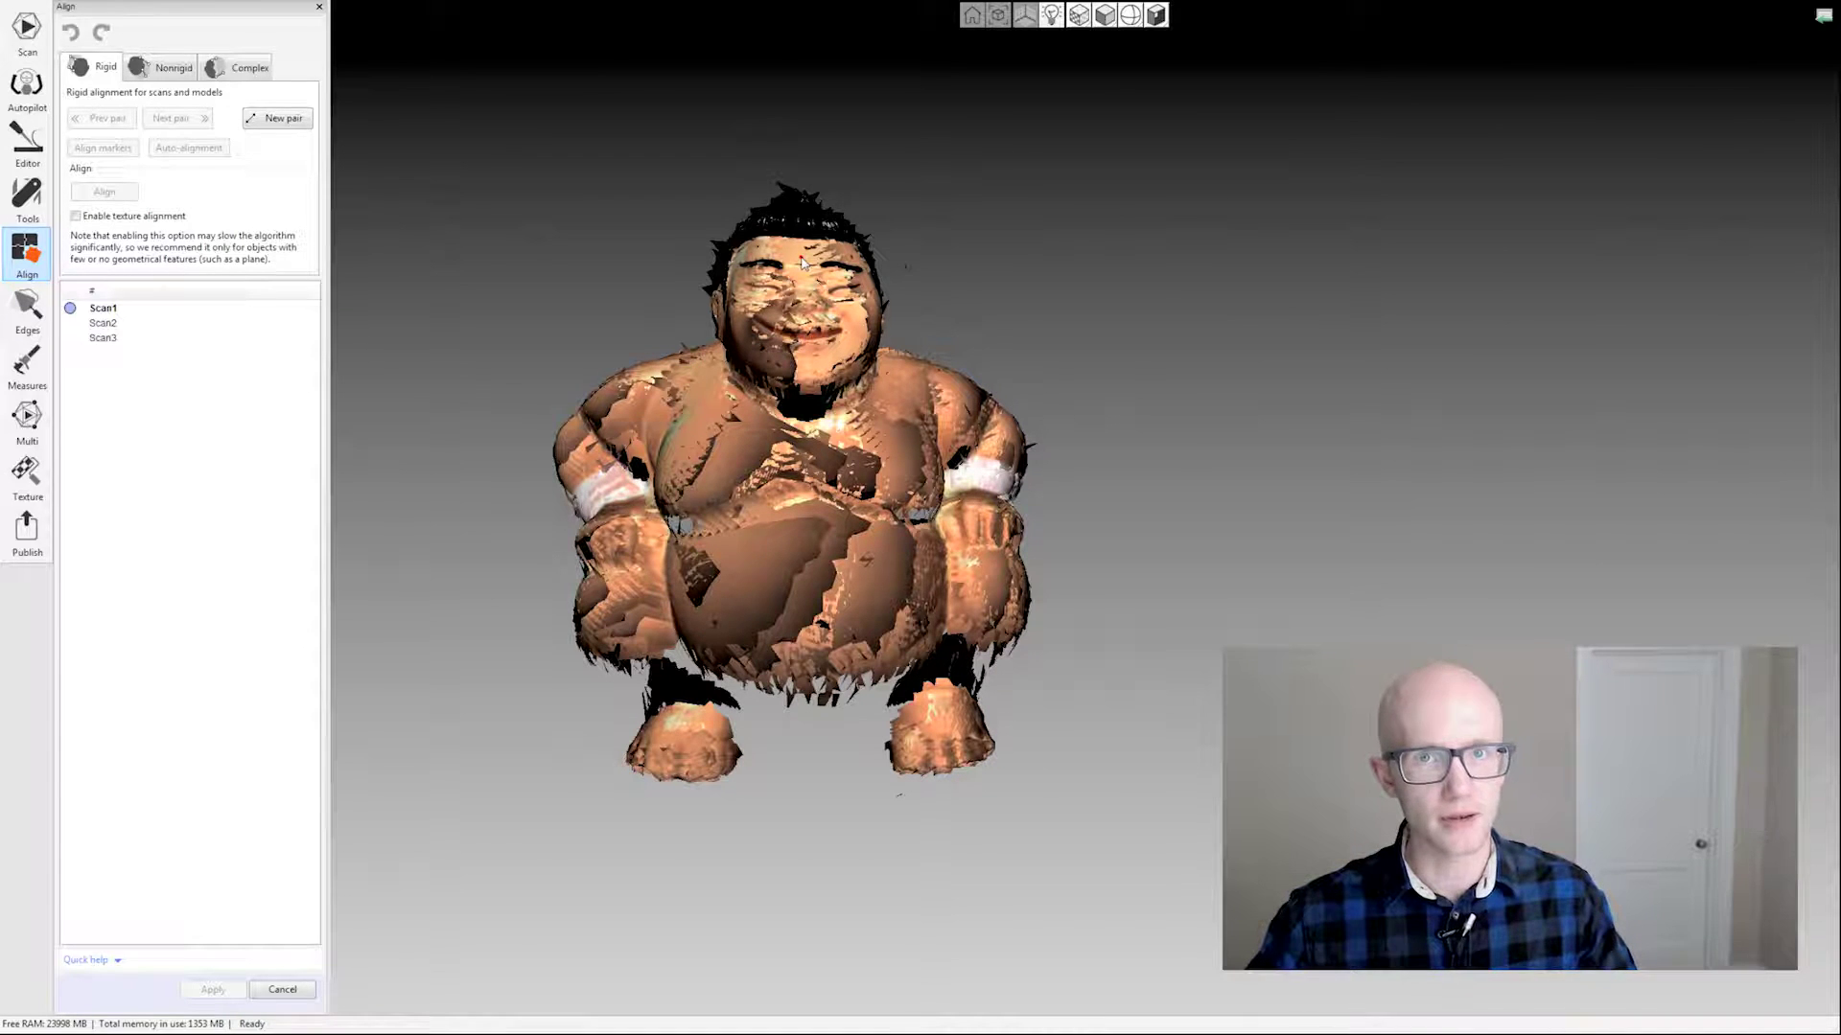
pyautogui.click(802, 260)
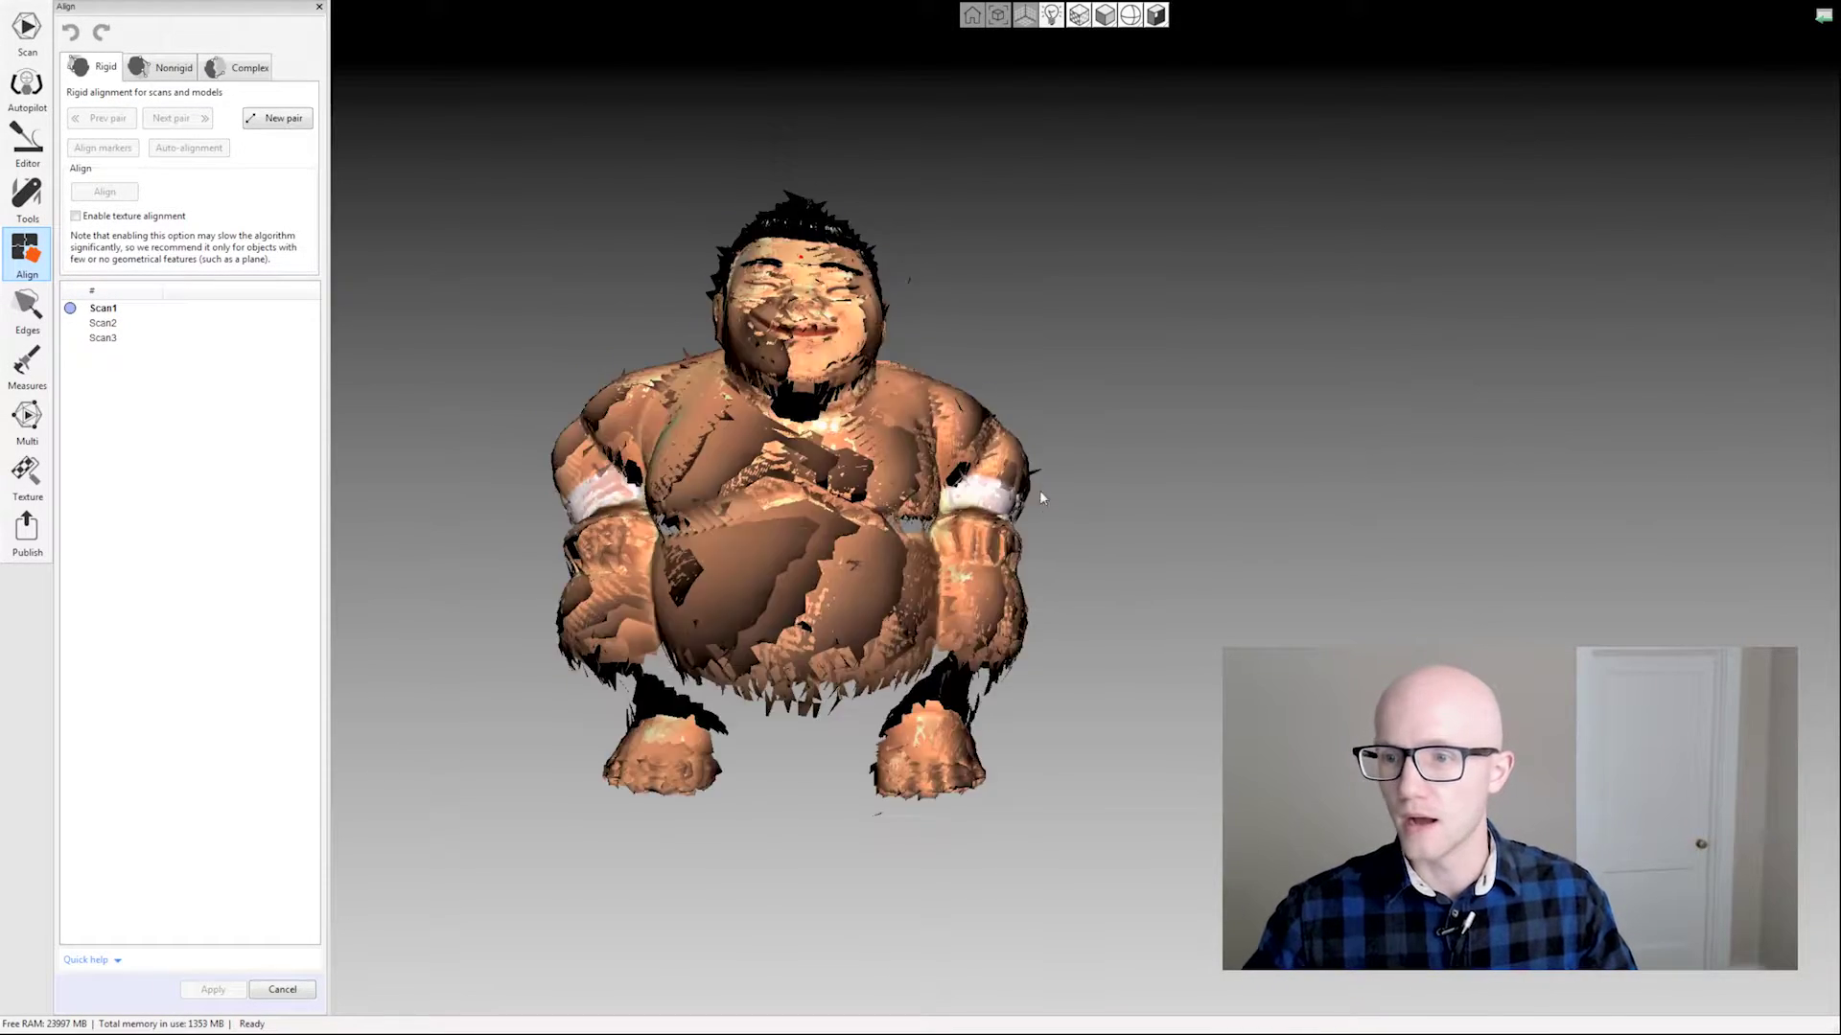
# Step: Compare Scan1 and Scan2 in the list, keeping Scan1 as the alignment reference
pyautogui.click(102, 309)
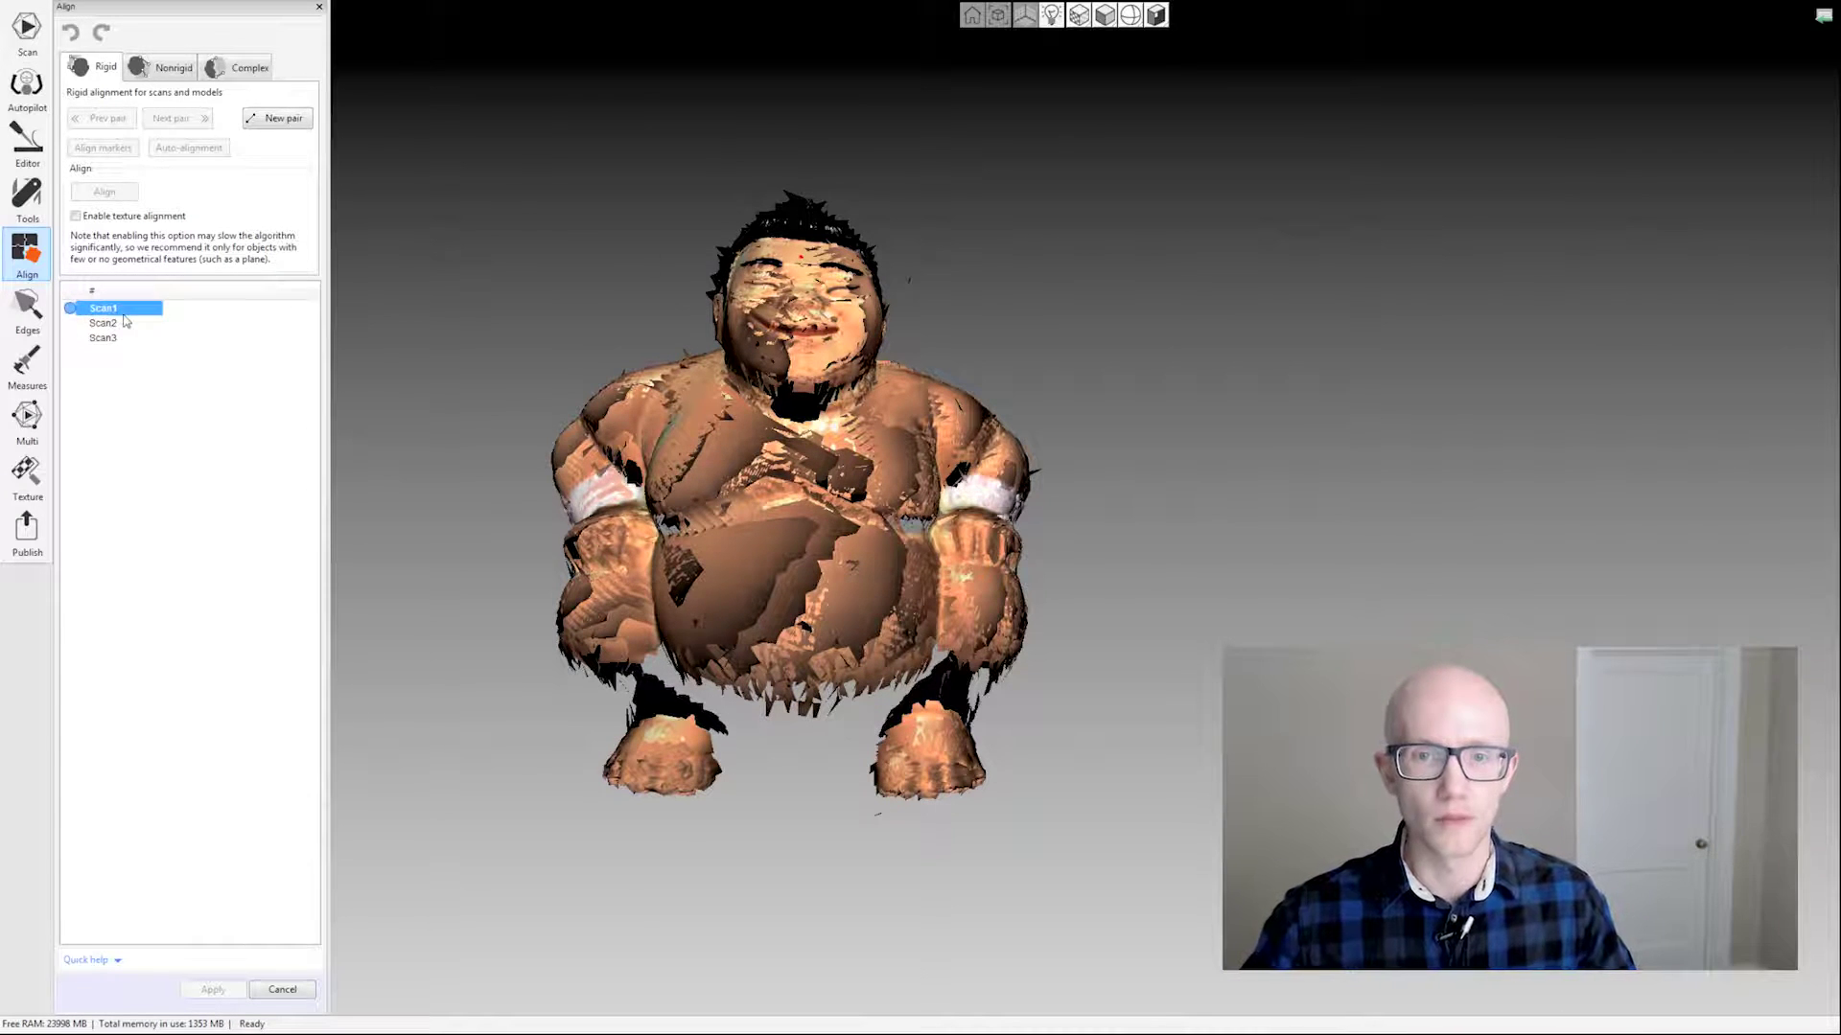
pyautogui.click(105, 323)
pyautogui.click(106, 309)
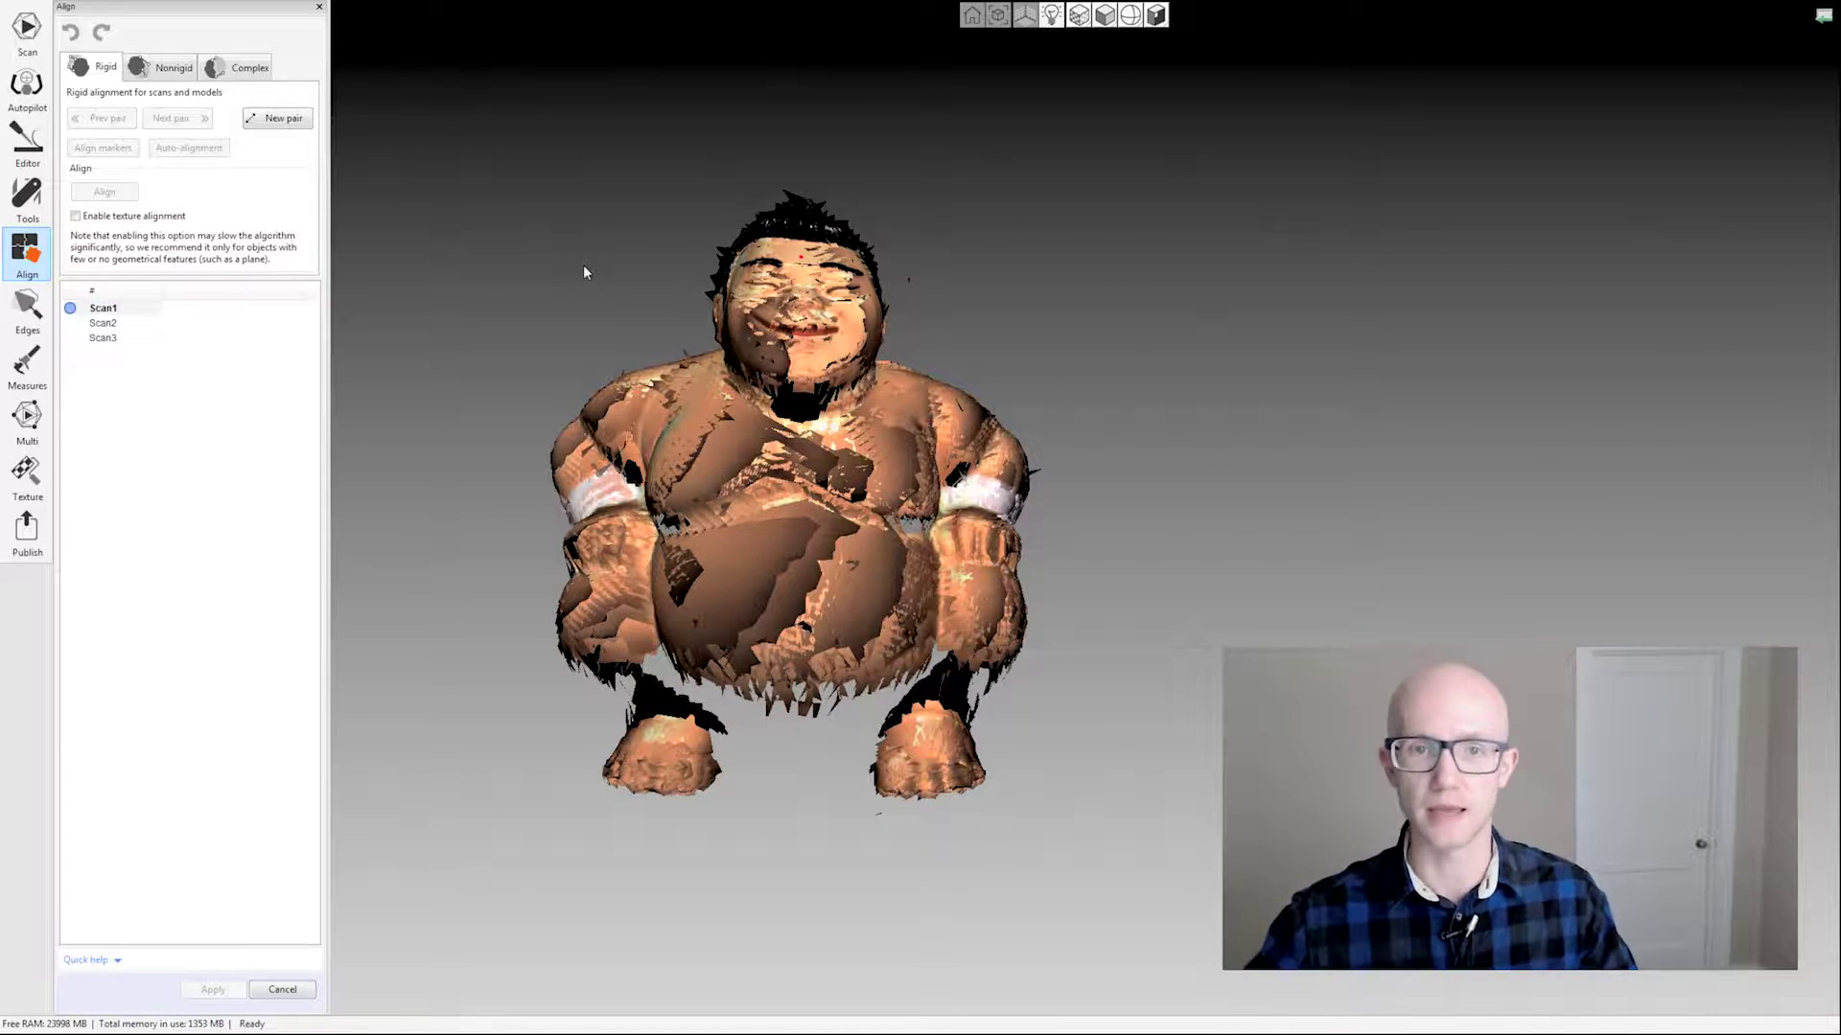
pyautogui.moveTo(577, 256); pyautogui.dragTo(687, 441)
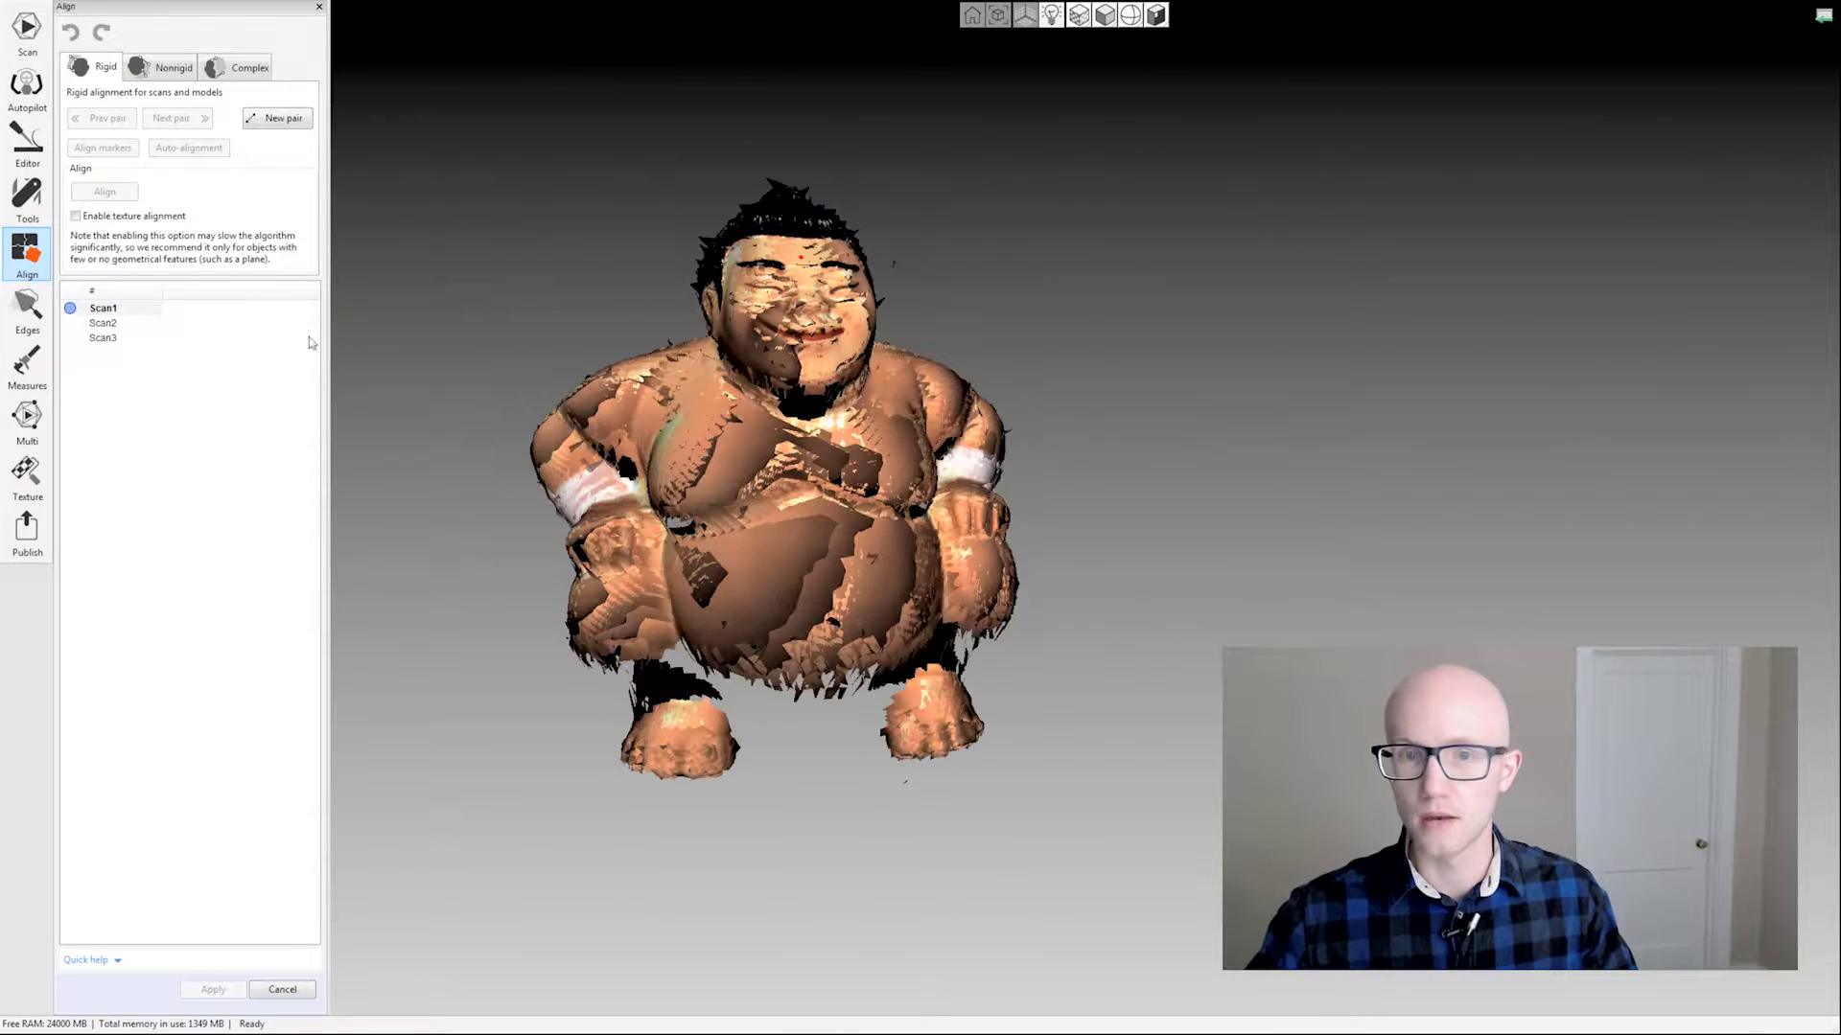
pyautogui.click(110, 313)
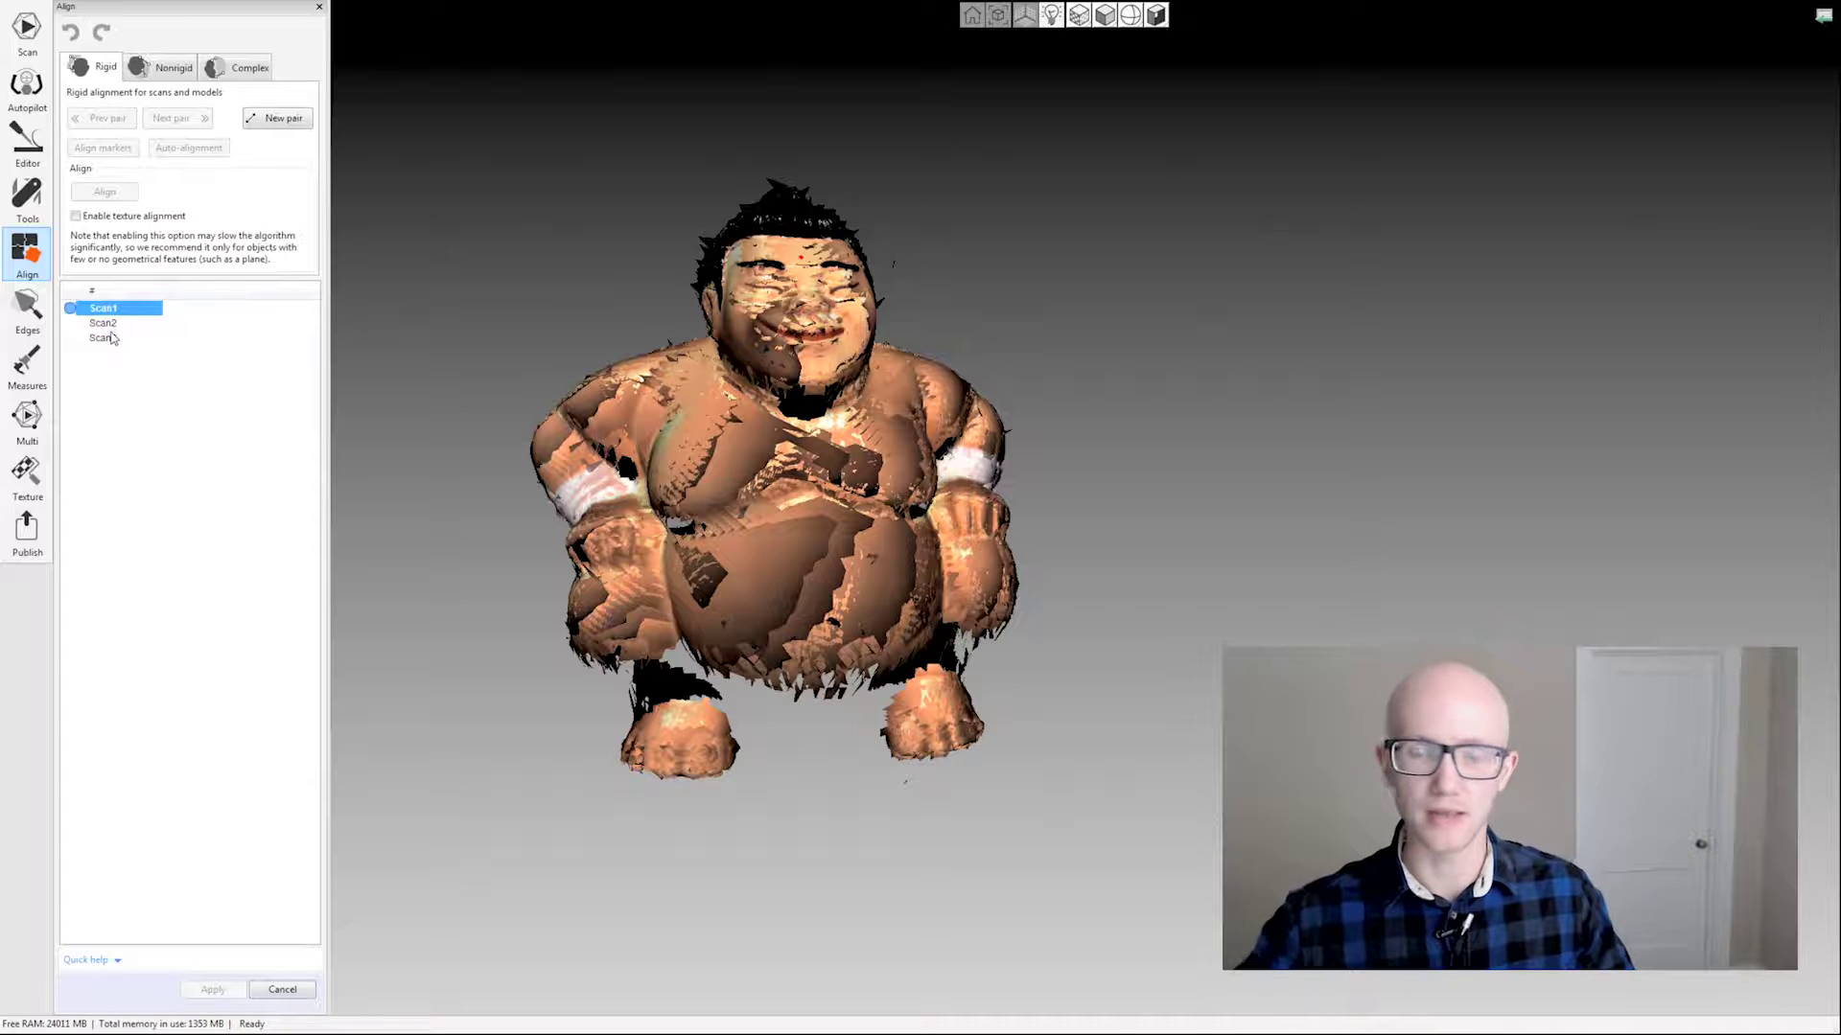
pyautogui.click(109, 335)
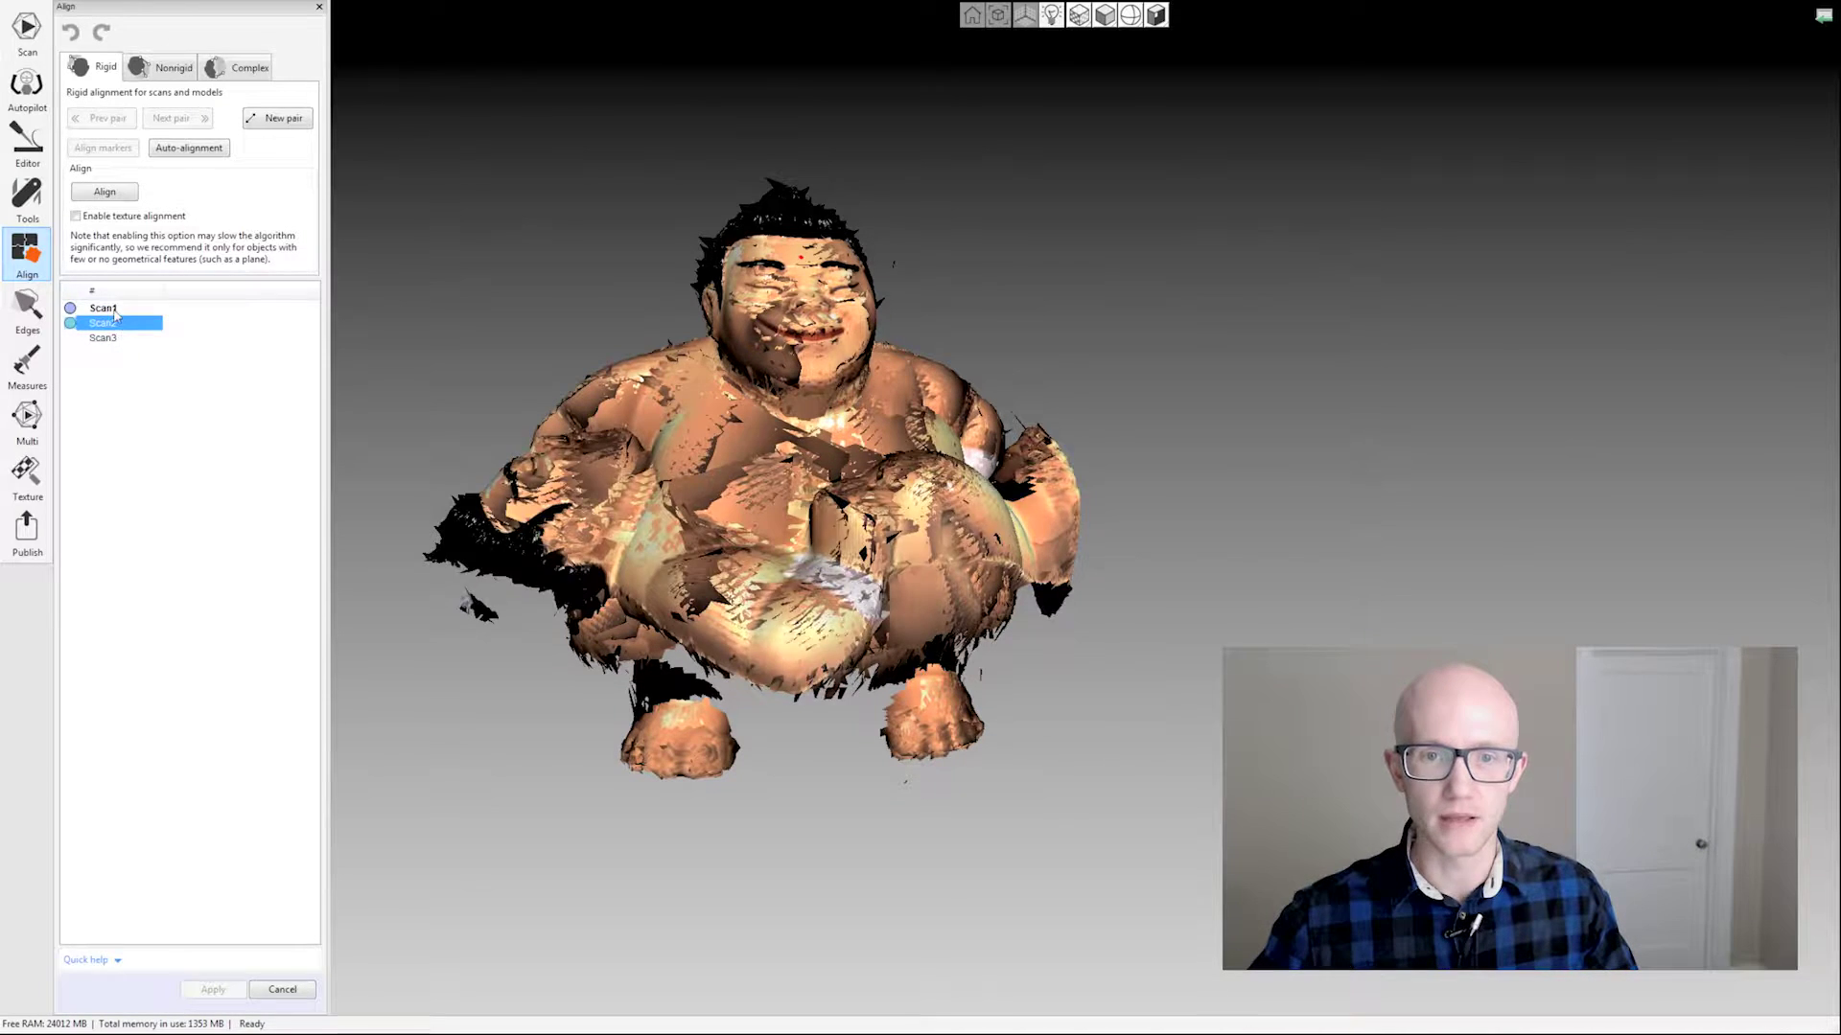
pyautogui.click(113, 325)
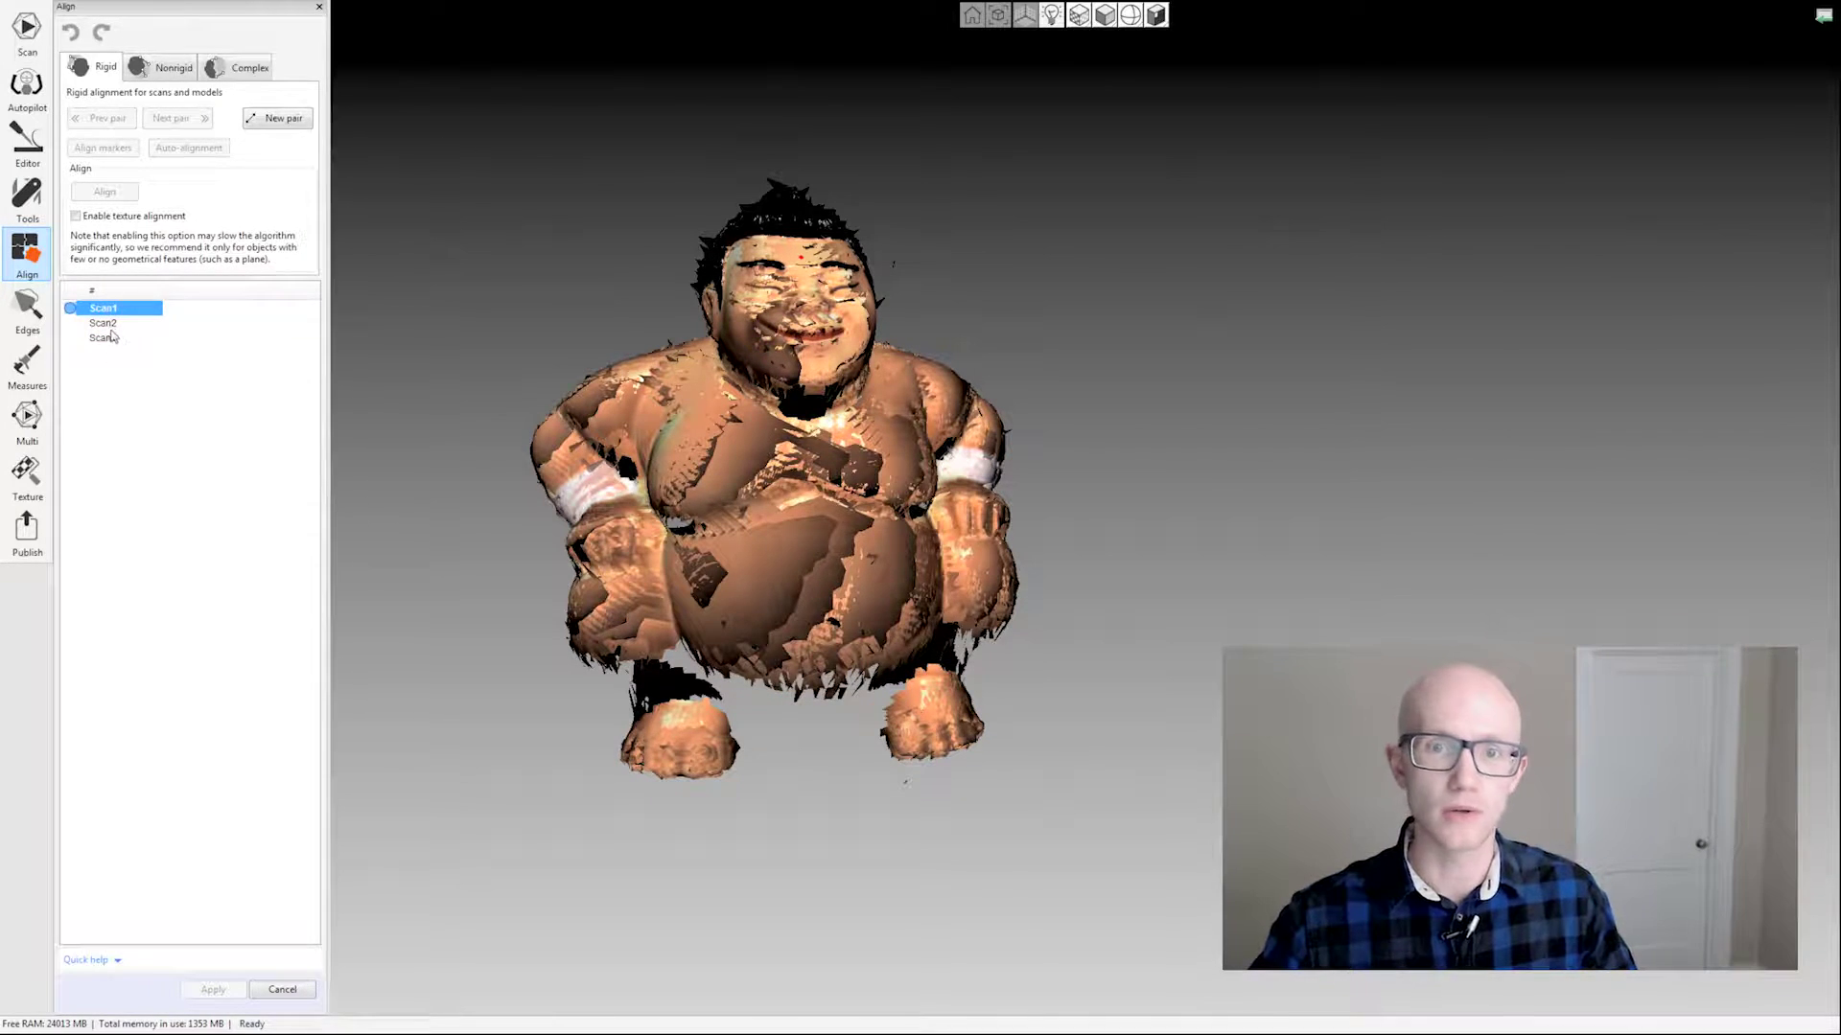
# Step: Mark Scan2 as registered and view it overlaid with Scan1
pyautogui.rightClick(111, 325)
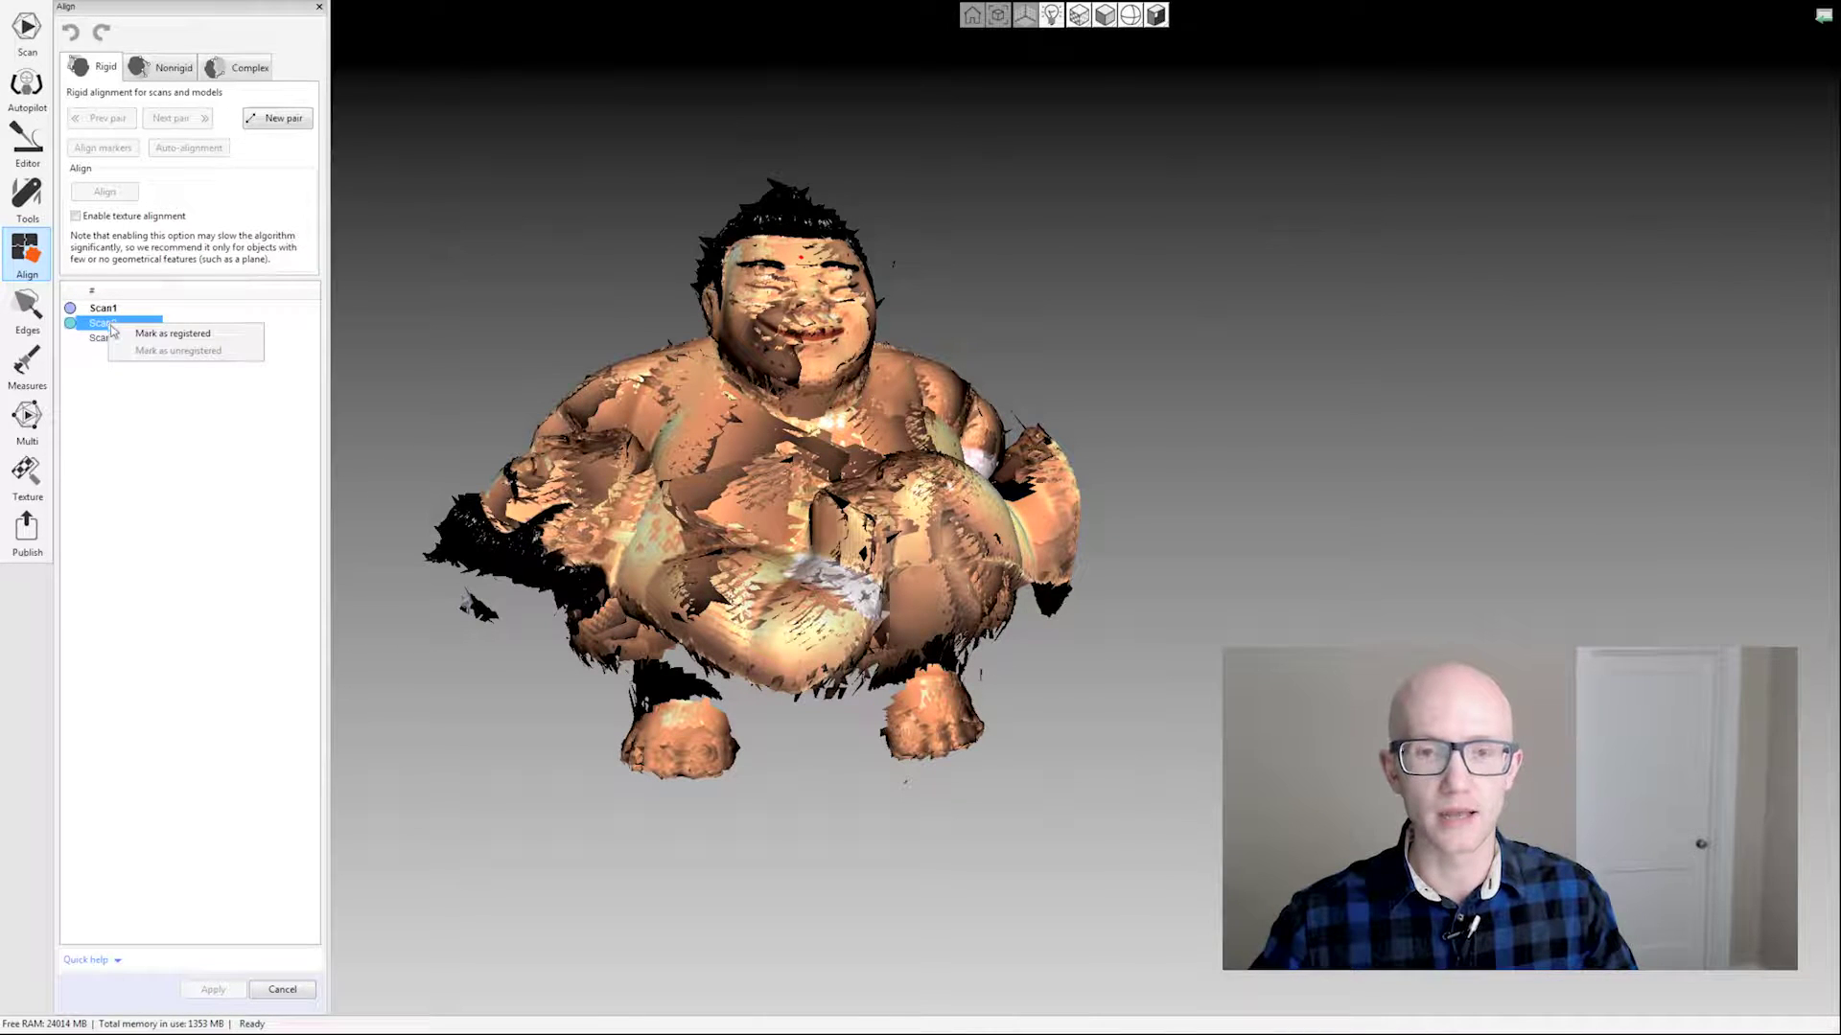
pyautogui.click(158, 335)
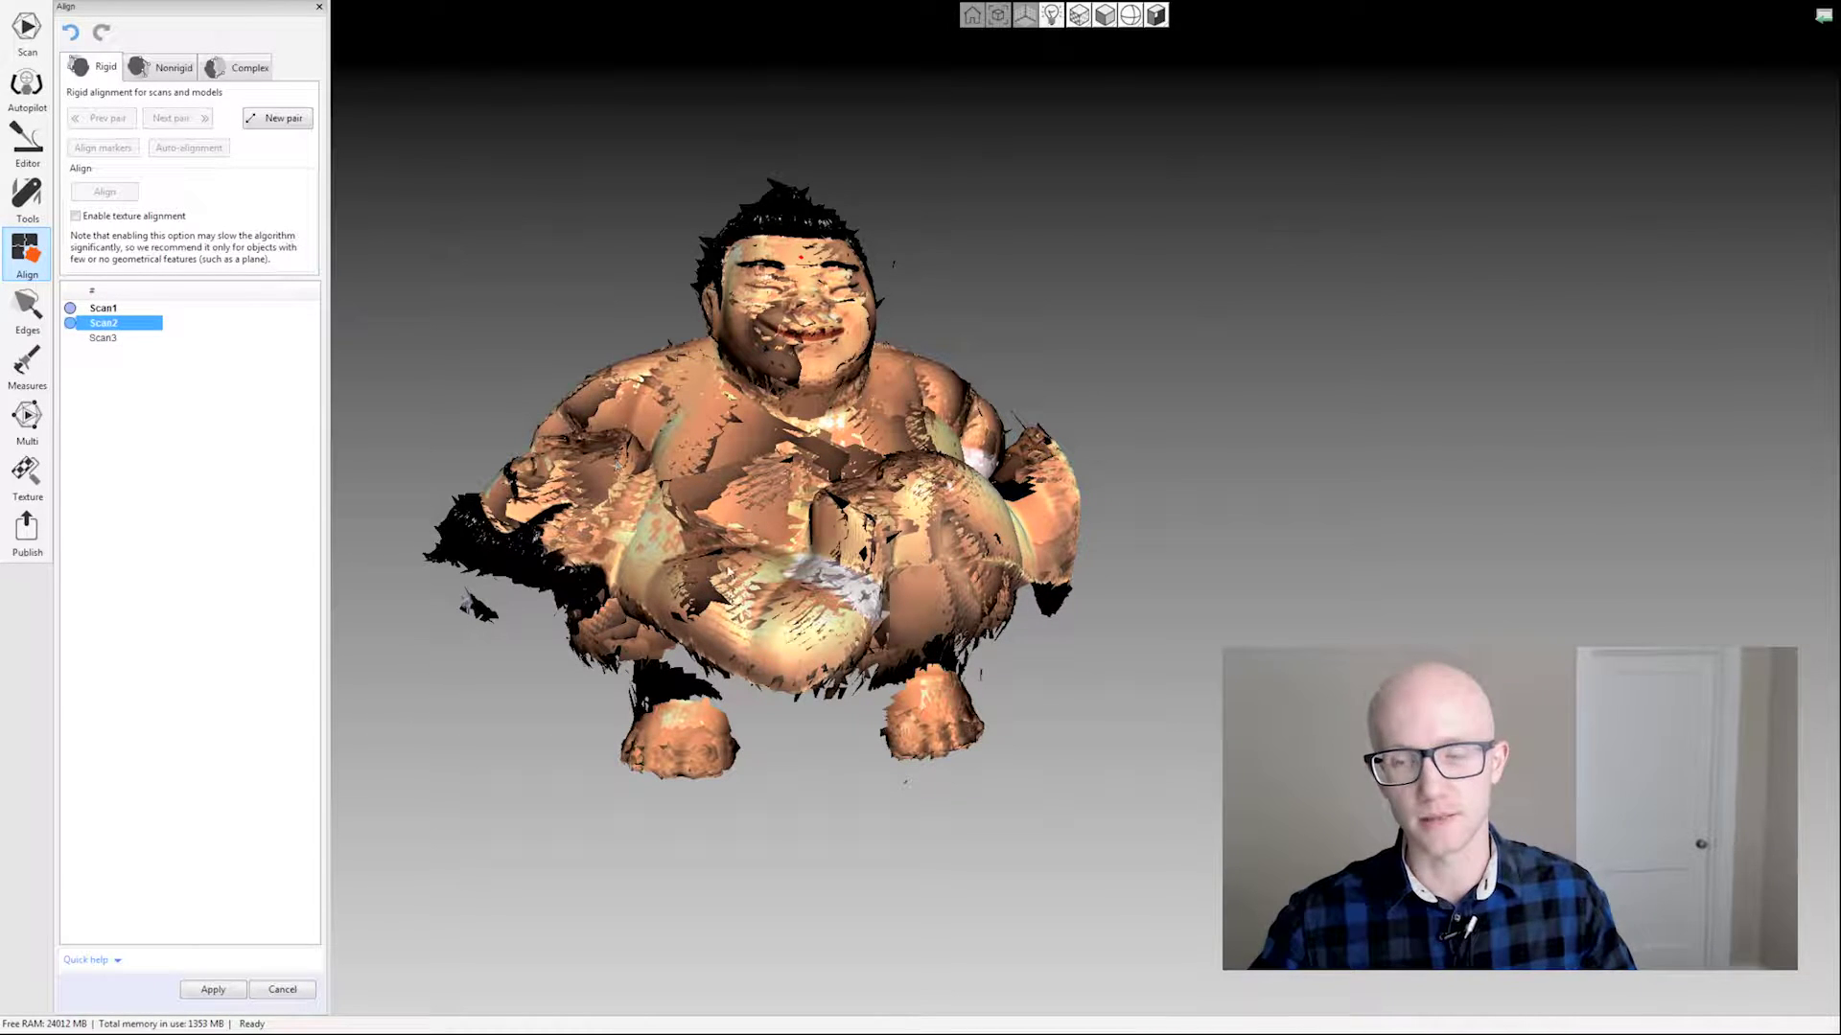
pyautogui.click(105, 309)
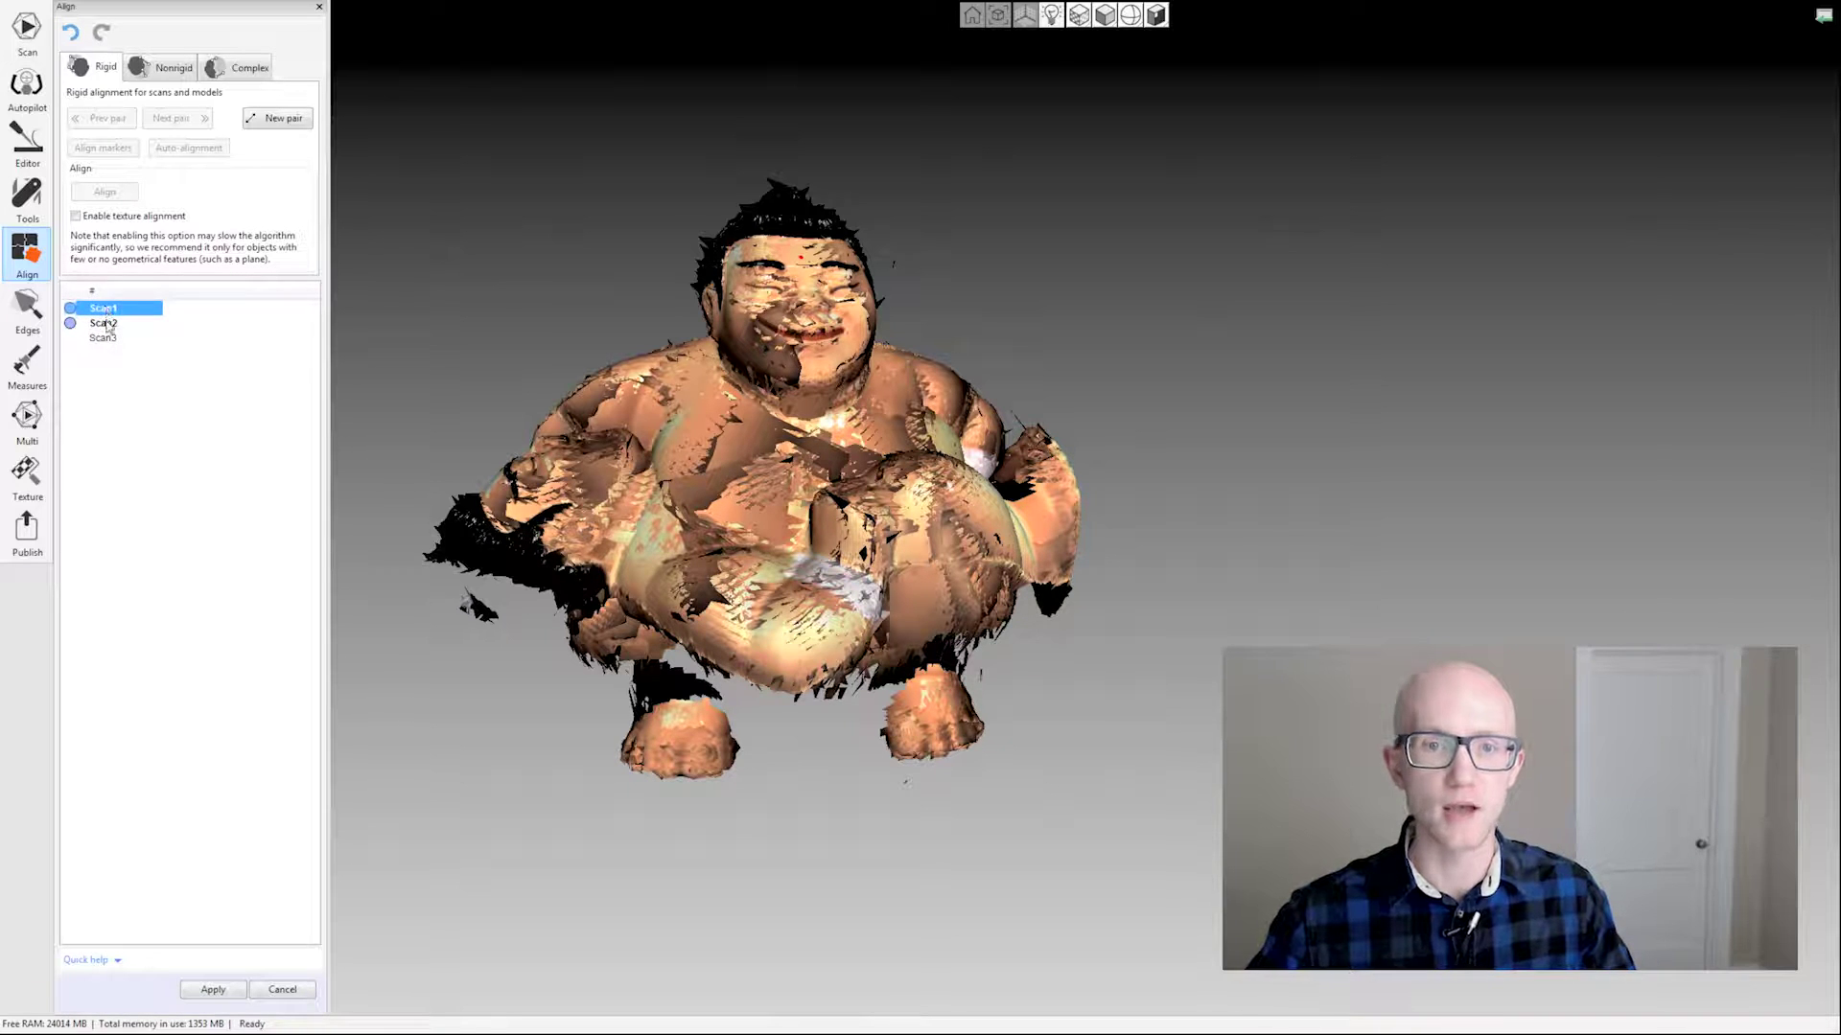
pyautogui.click(108, 324)
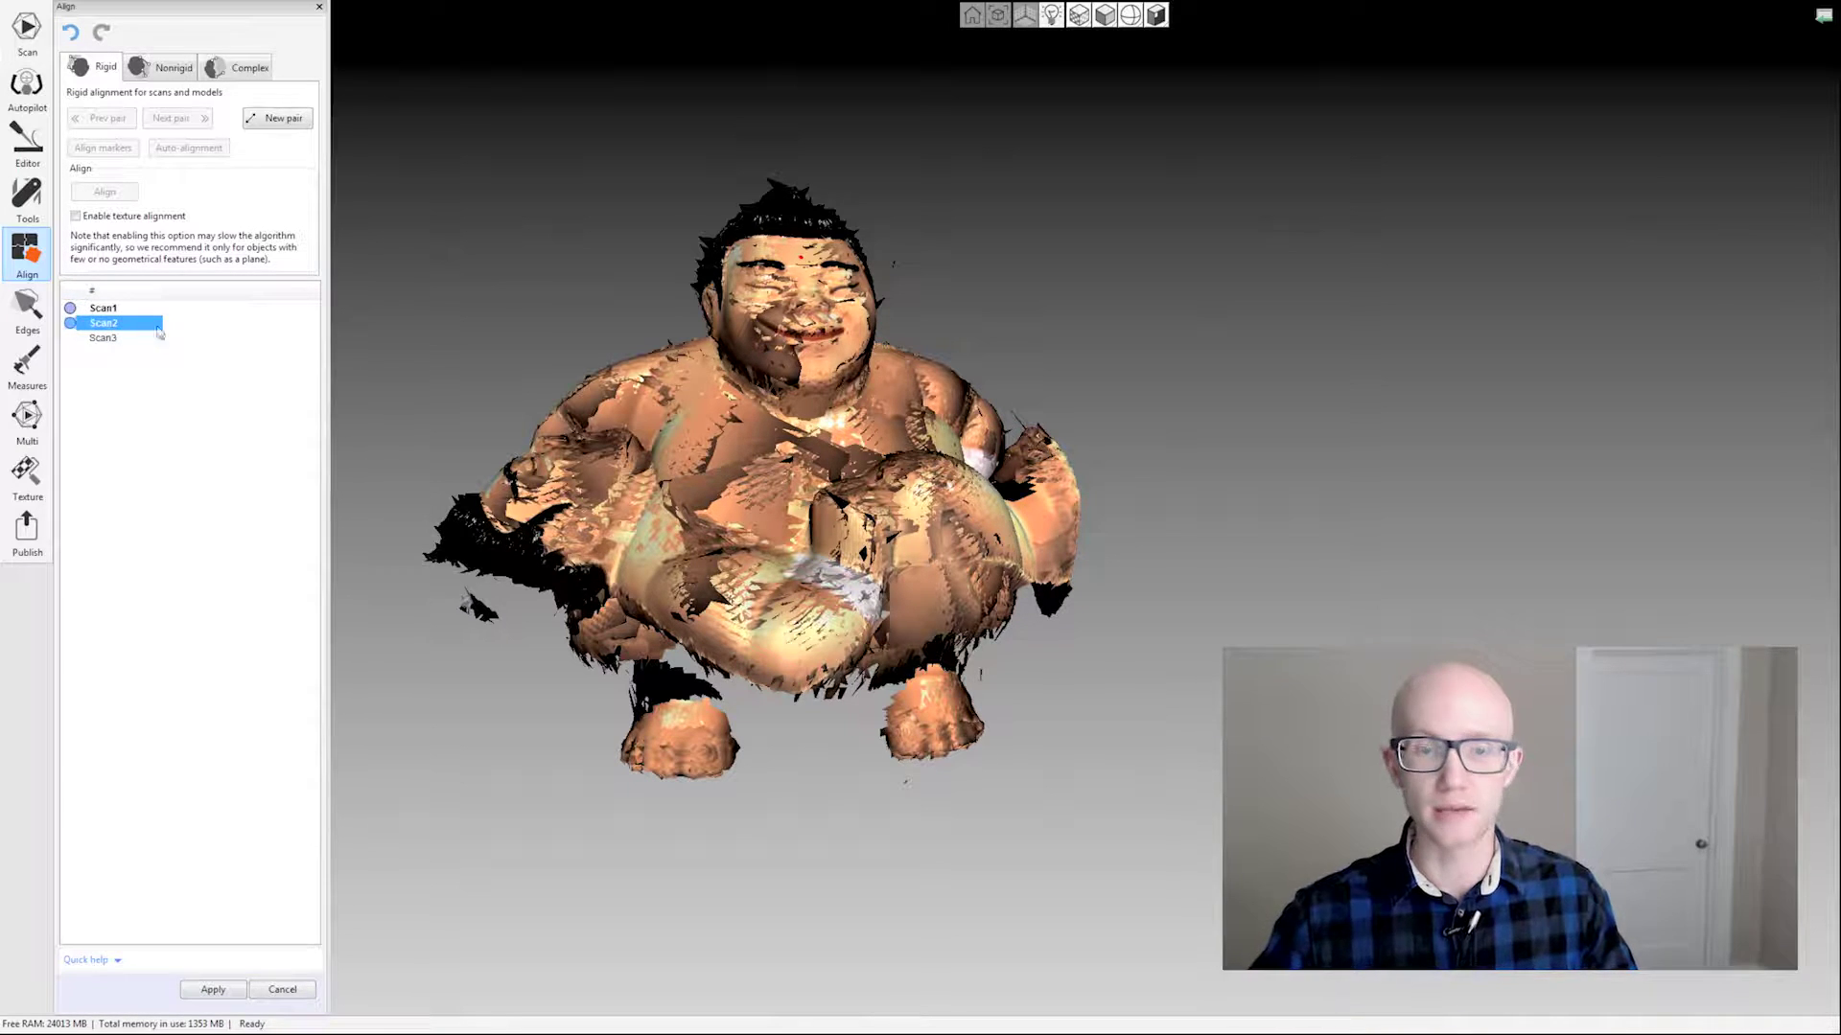
pyautogui.click(106, 311)
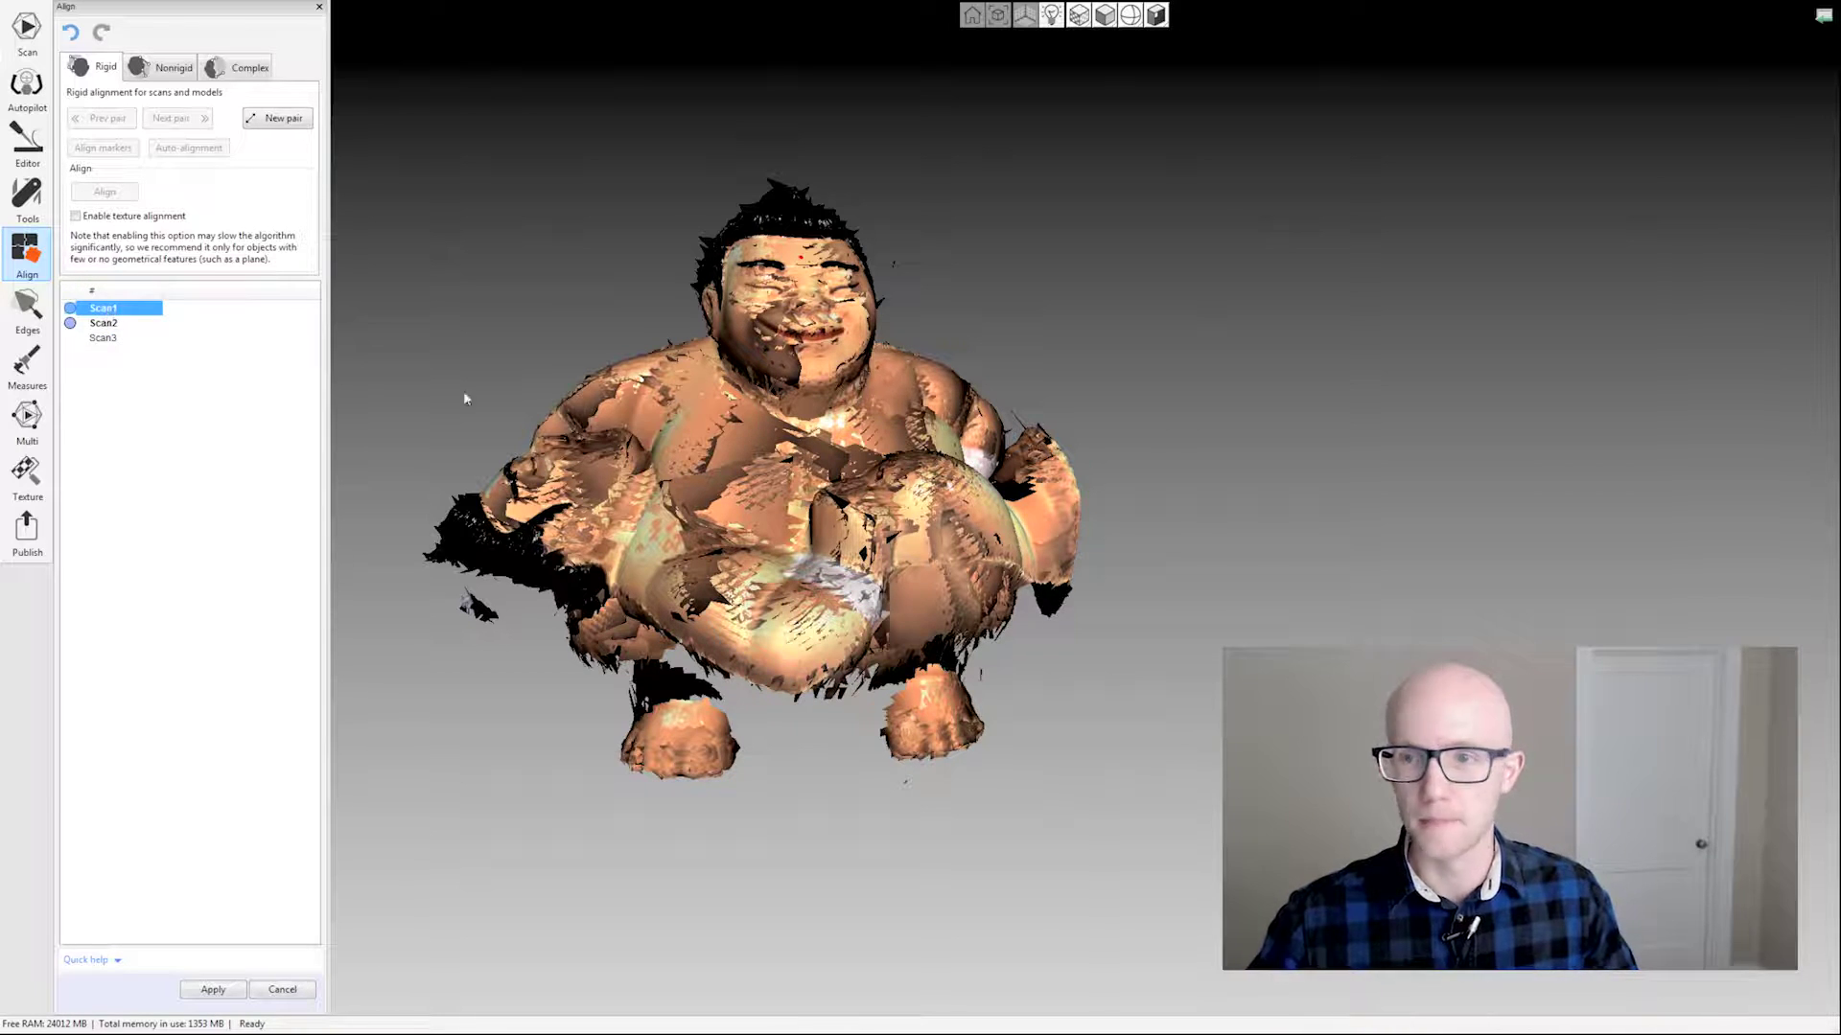
pyautogui.click(106, 321)
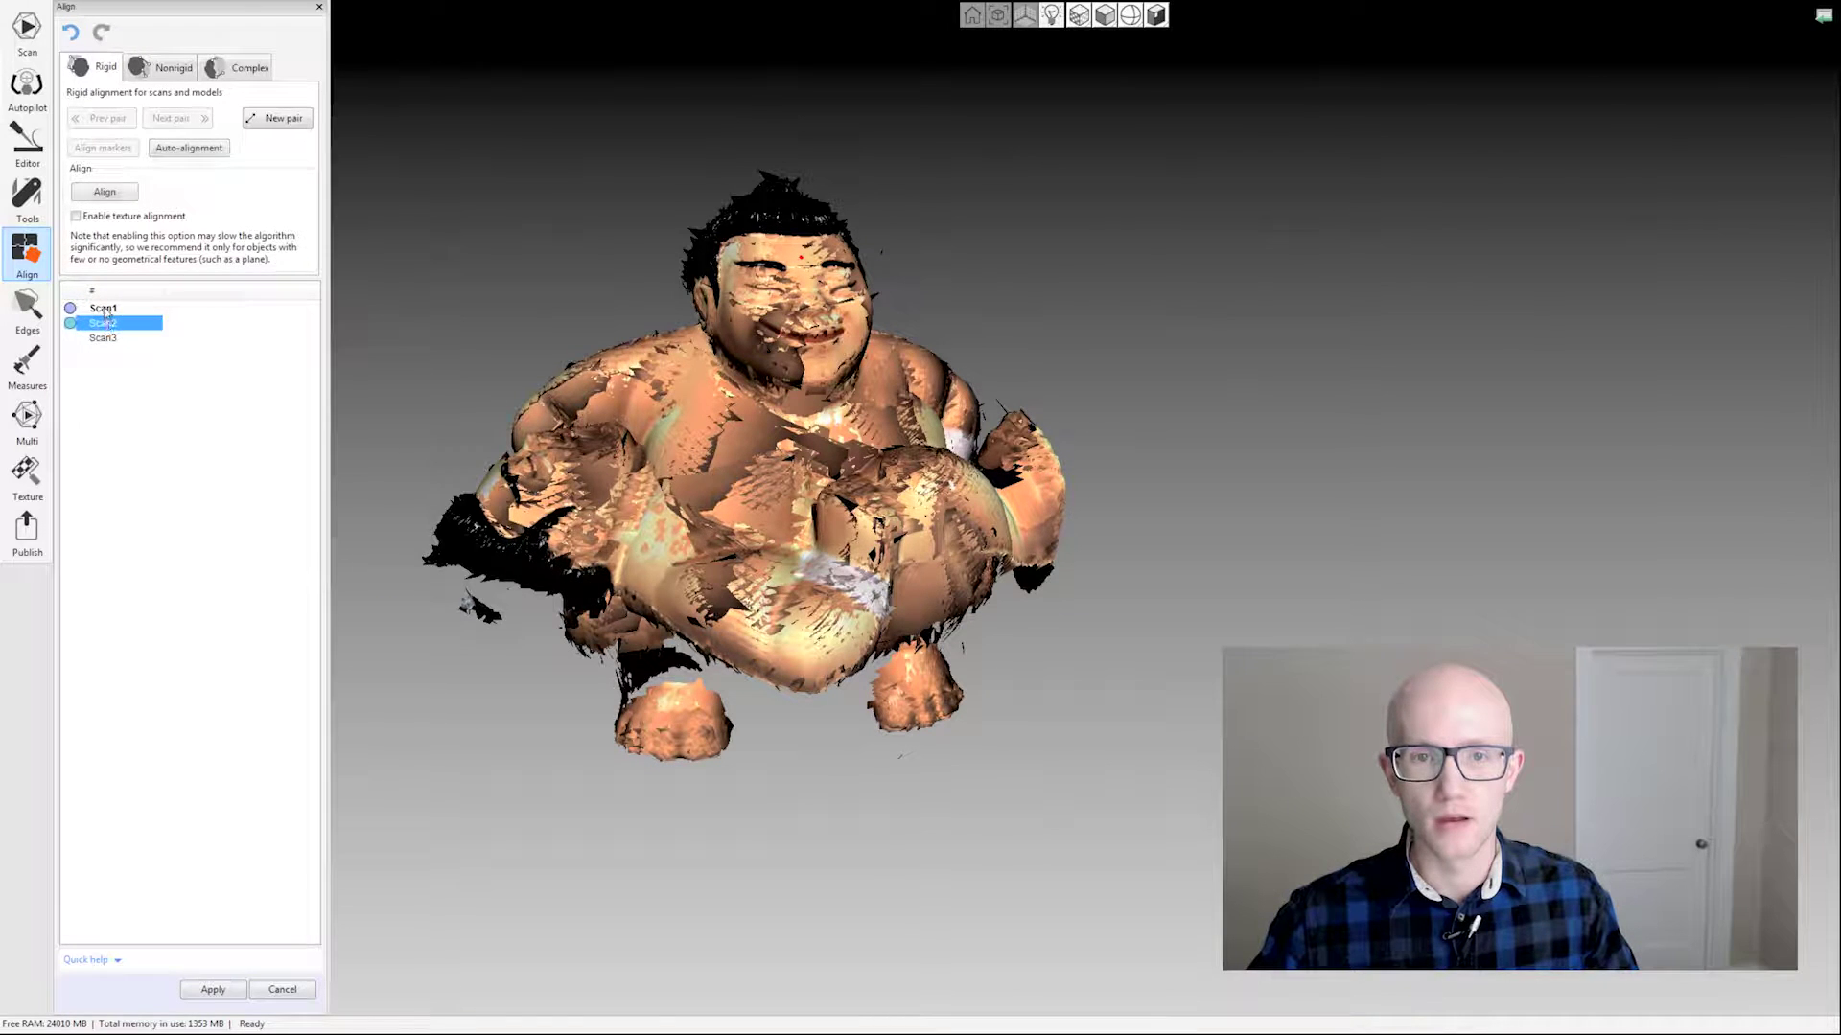
# Step: Compare Scan1 alone against Scan2 and Scan3 by switching between them in the list
pyautogui.click(106, 310)
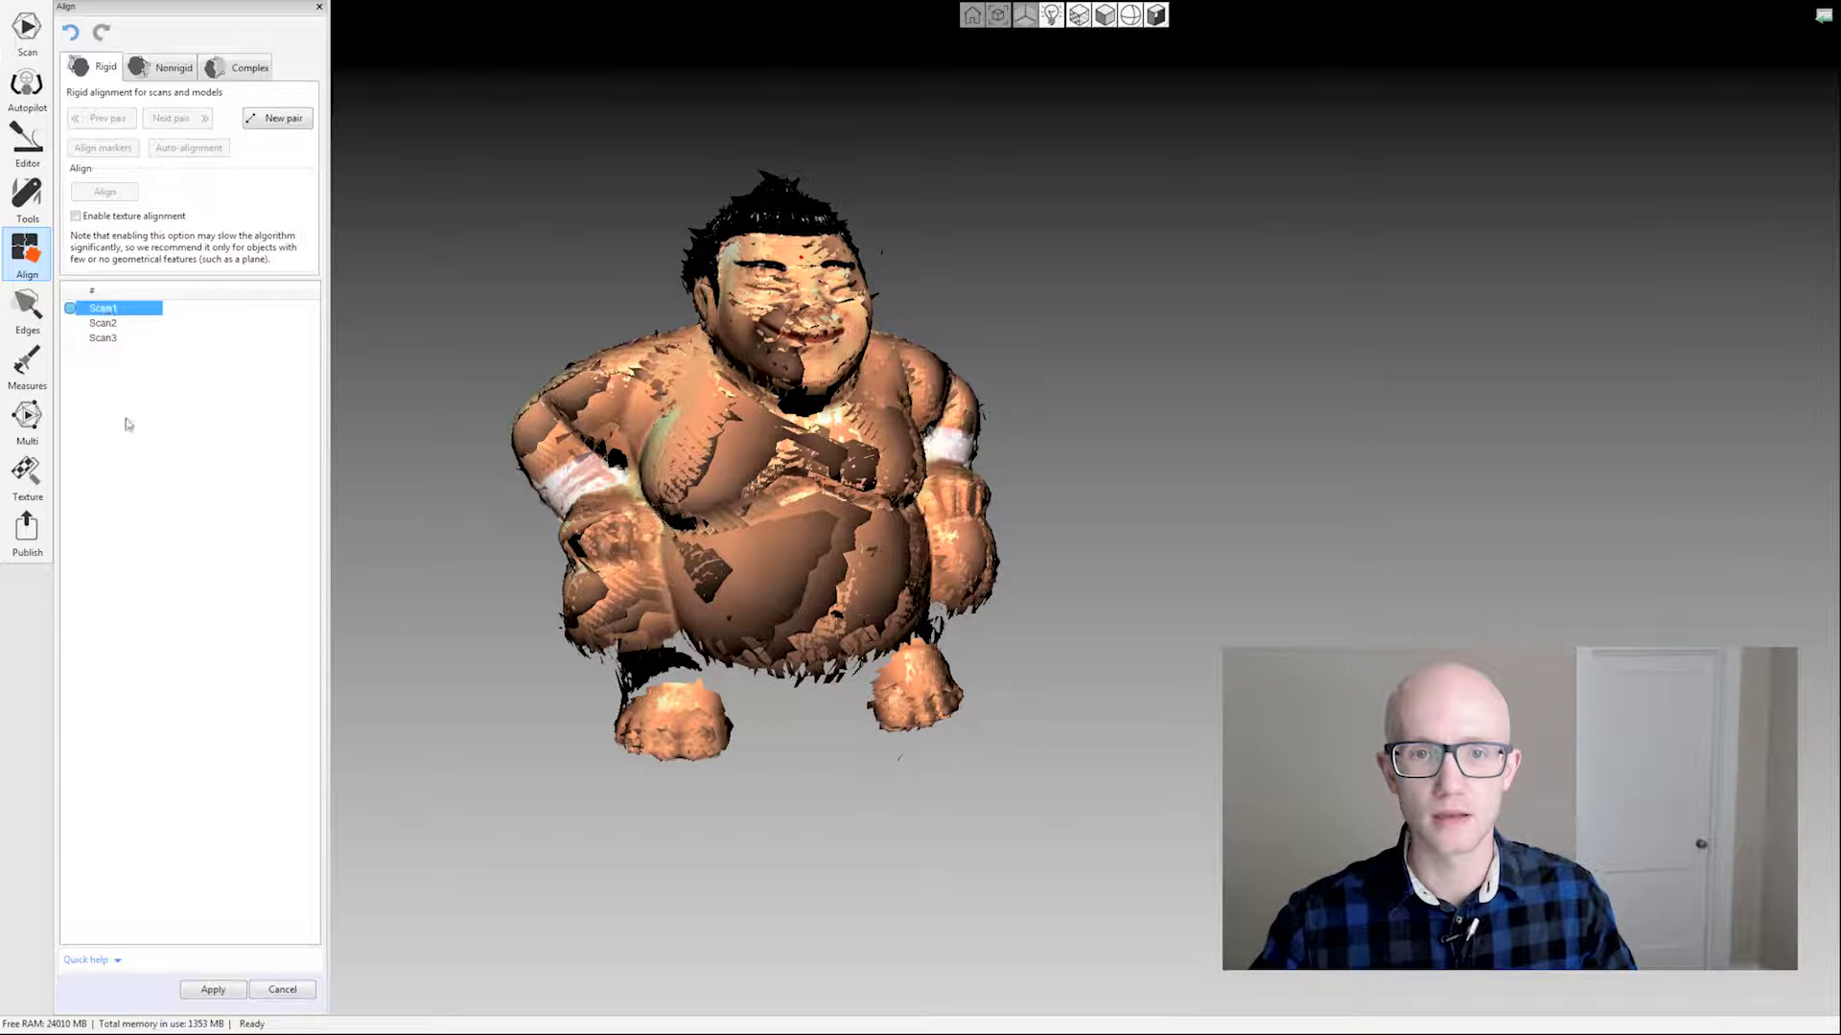
pyautogui.click(104, 324)
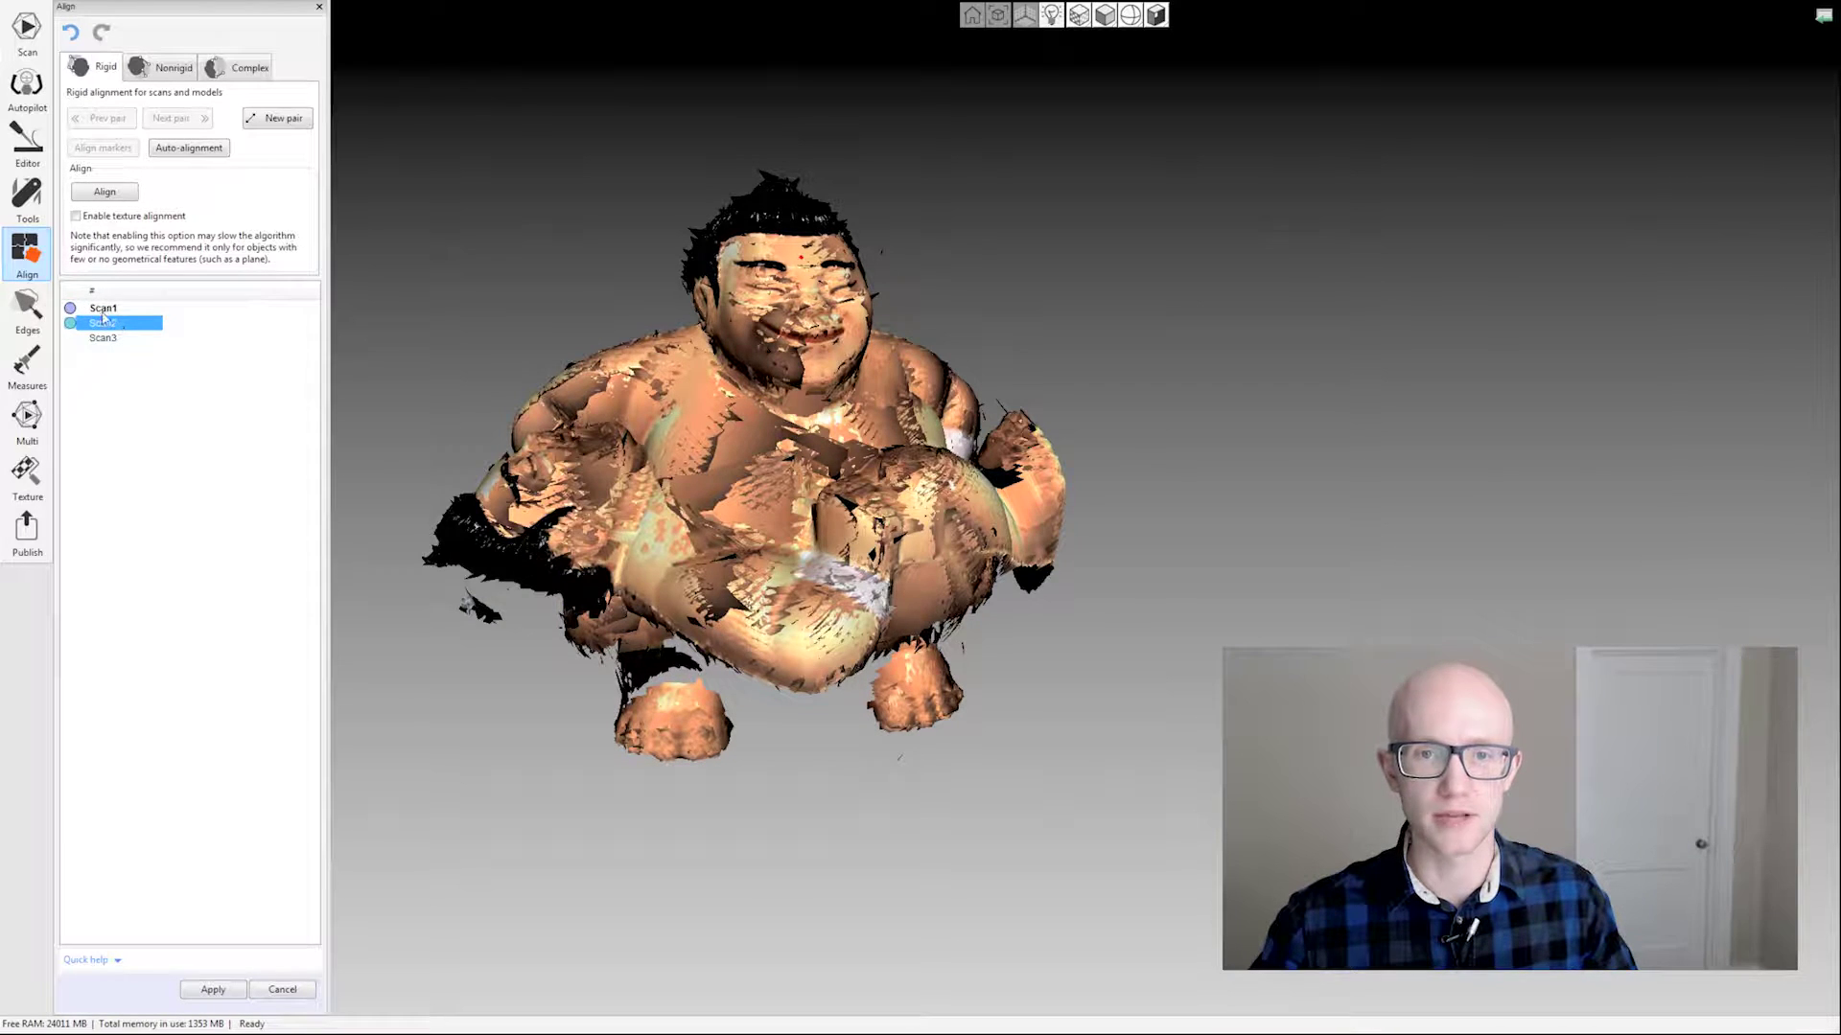
pyautogui.click(103, 311)
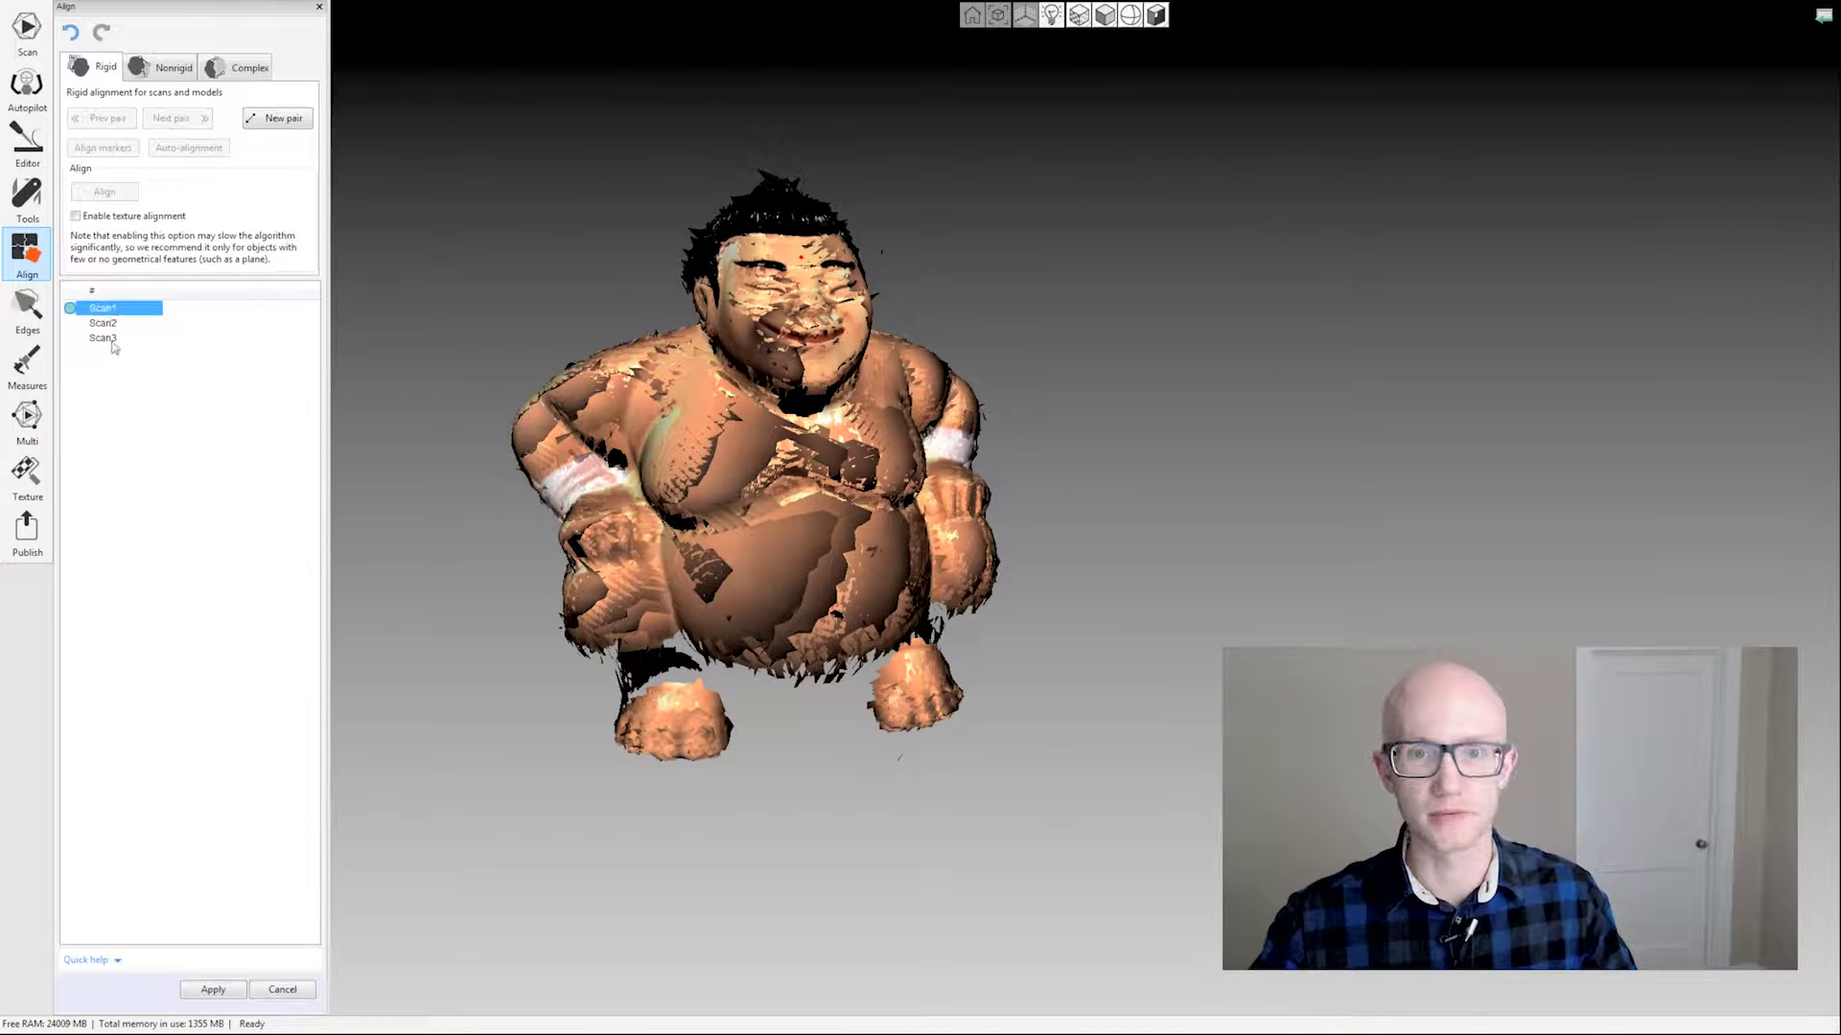
pyautogui.click(104, 339)
pyautogui.click(104, 309)
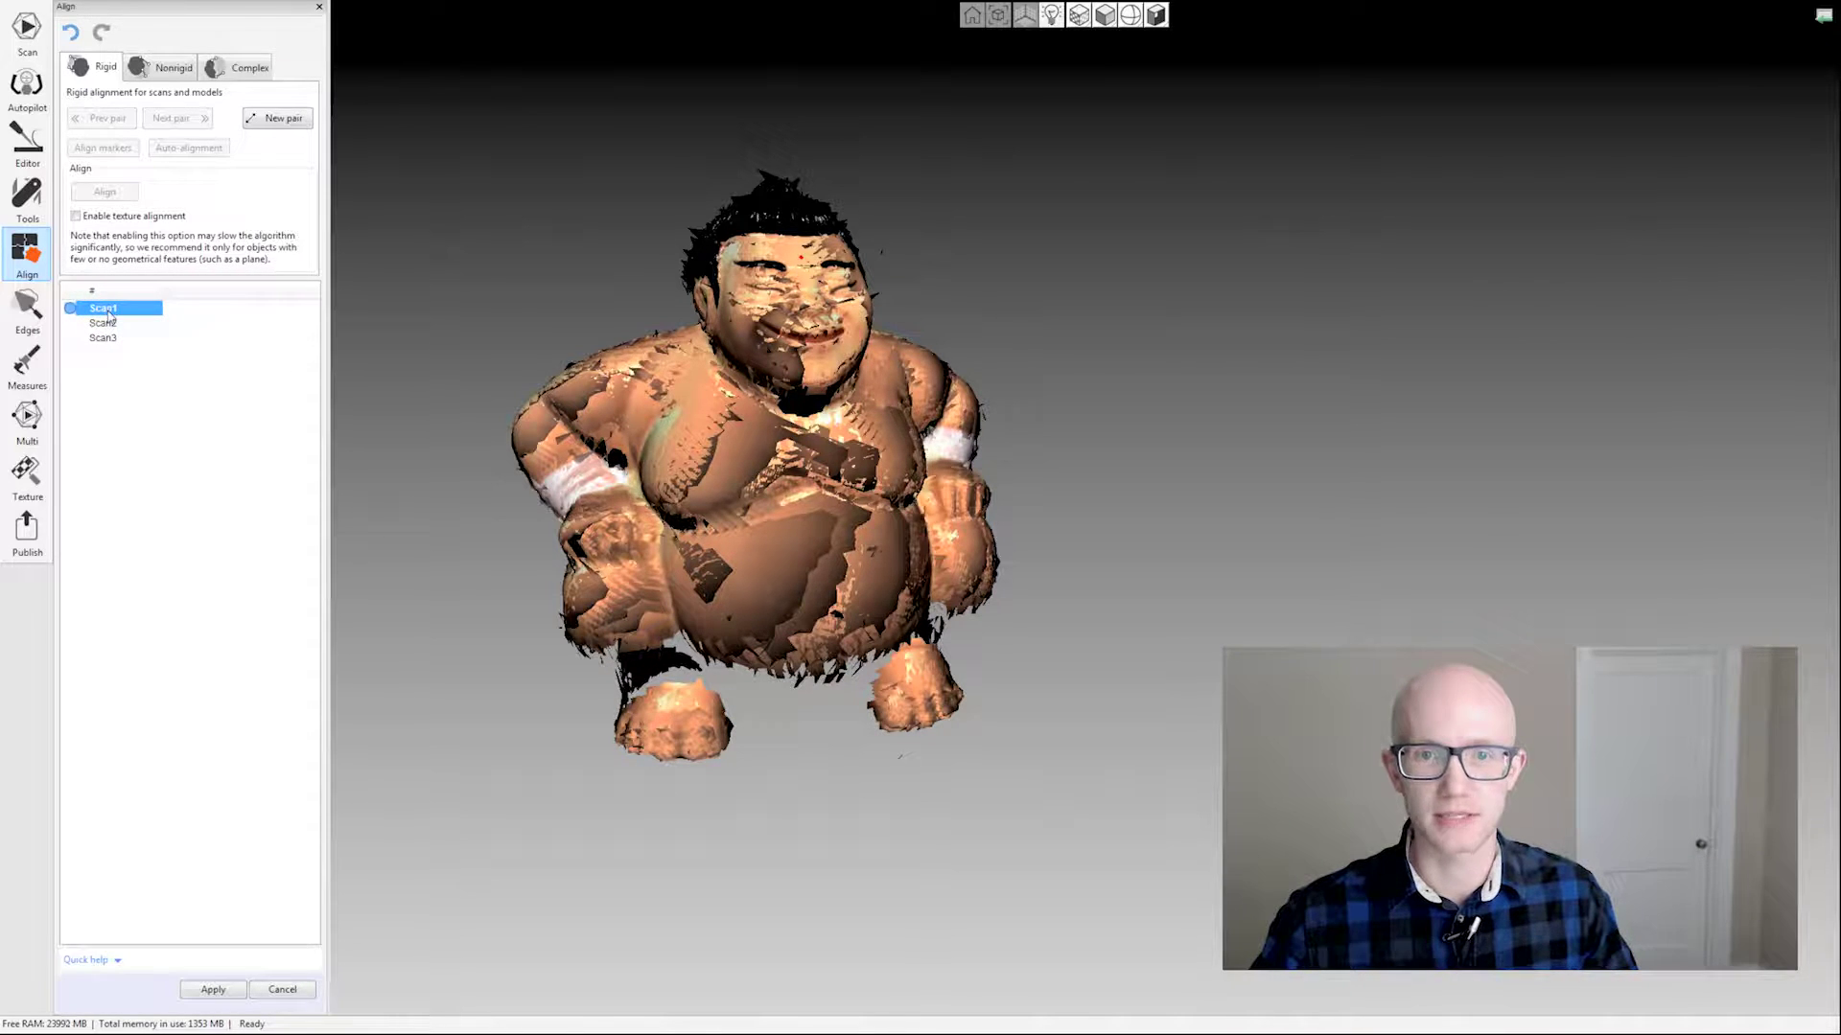
pyautogui.click(104, 339)
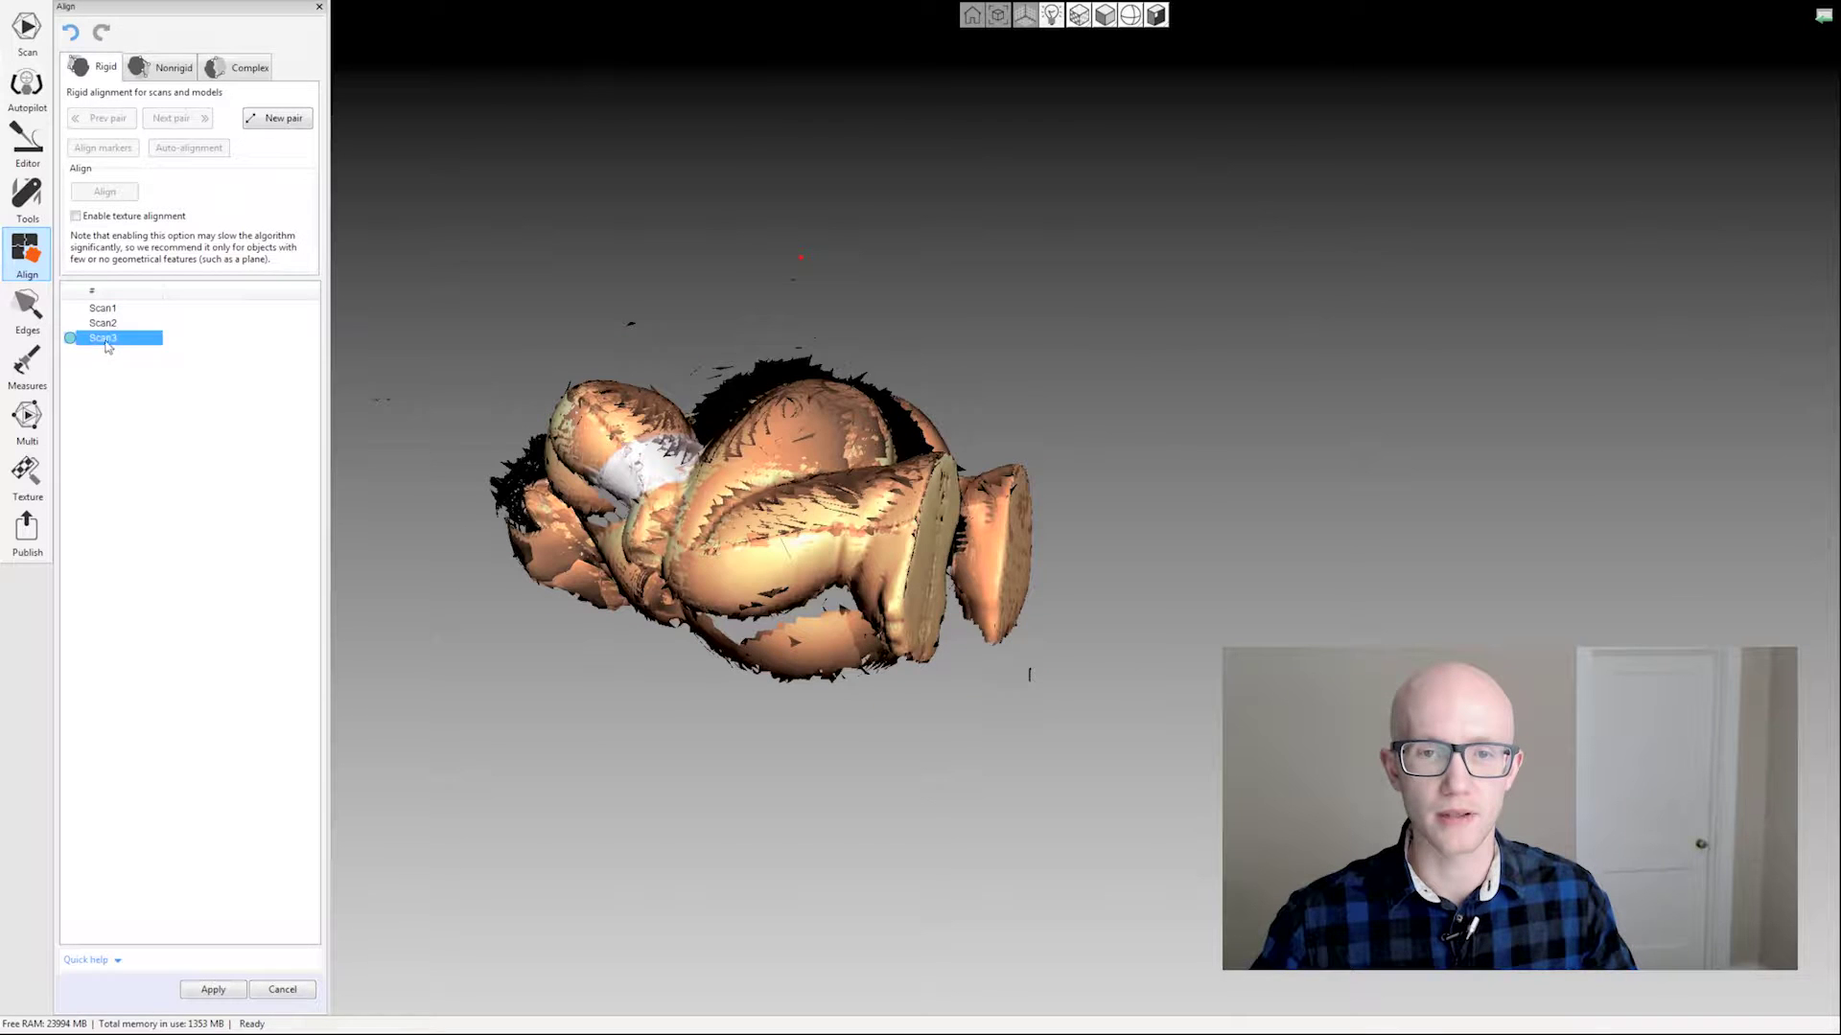
# Step: Mark Scan3 as registered, then show Scan1 alone standing upright
pyautogui.rightClick(106, 342)
pyautogui.click(176, 350)
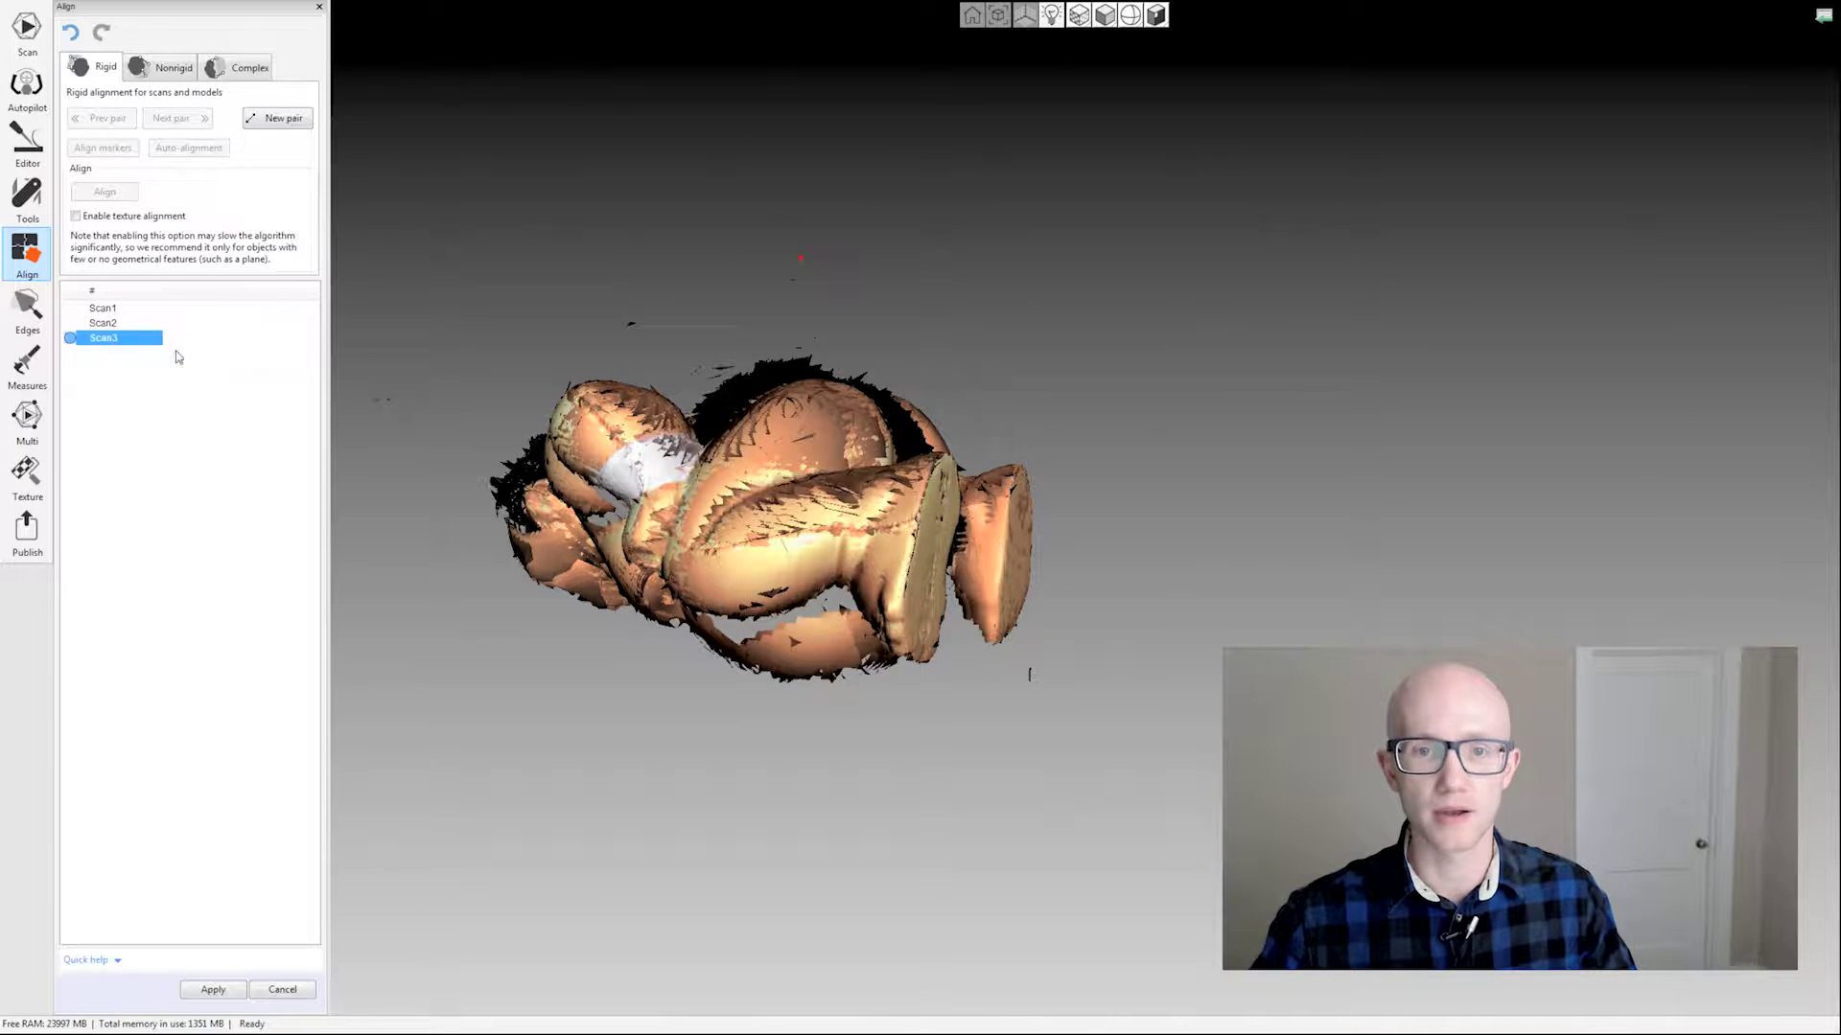
pyautogui.click(106, 325)
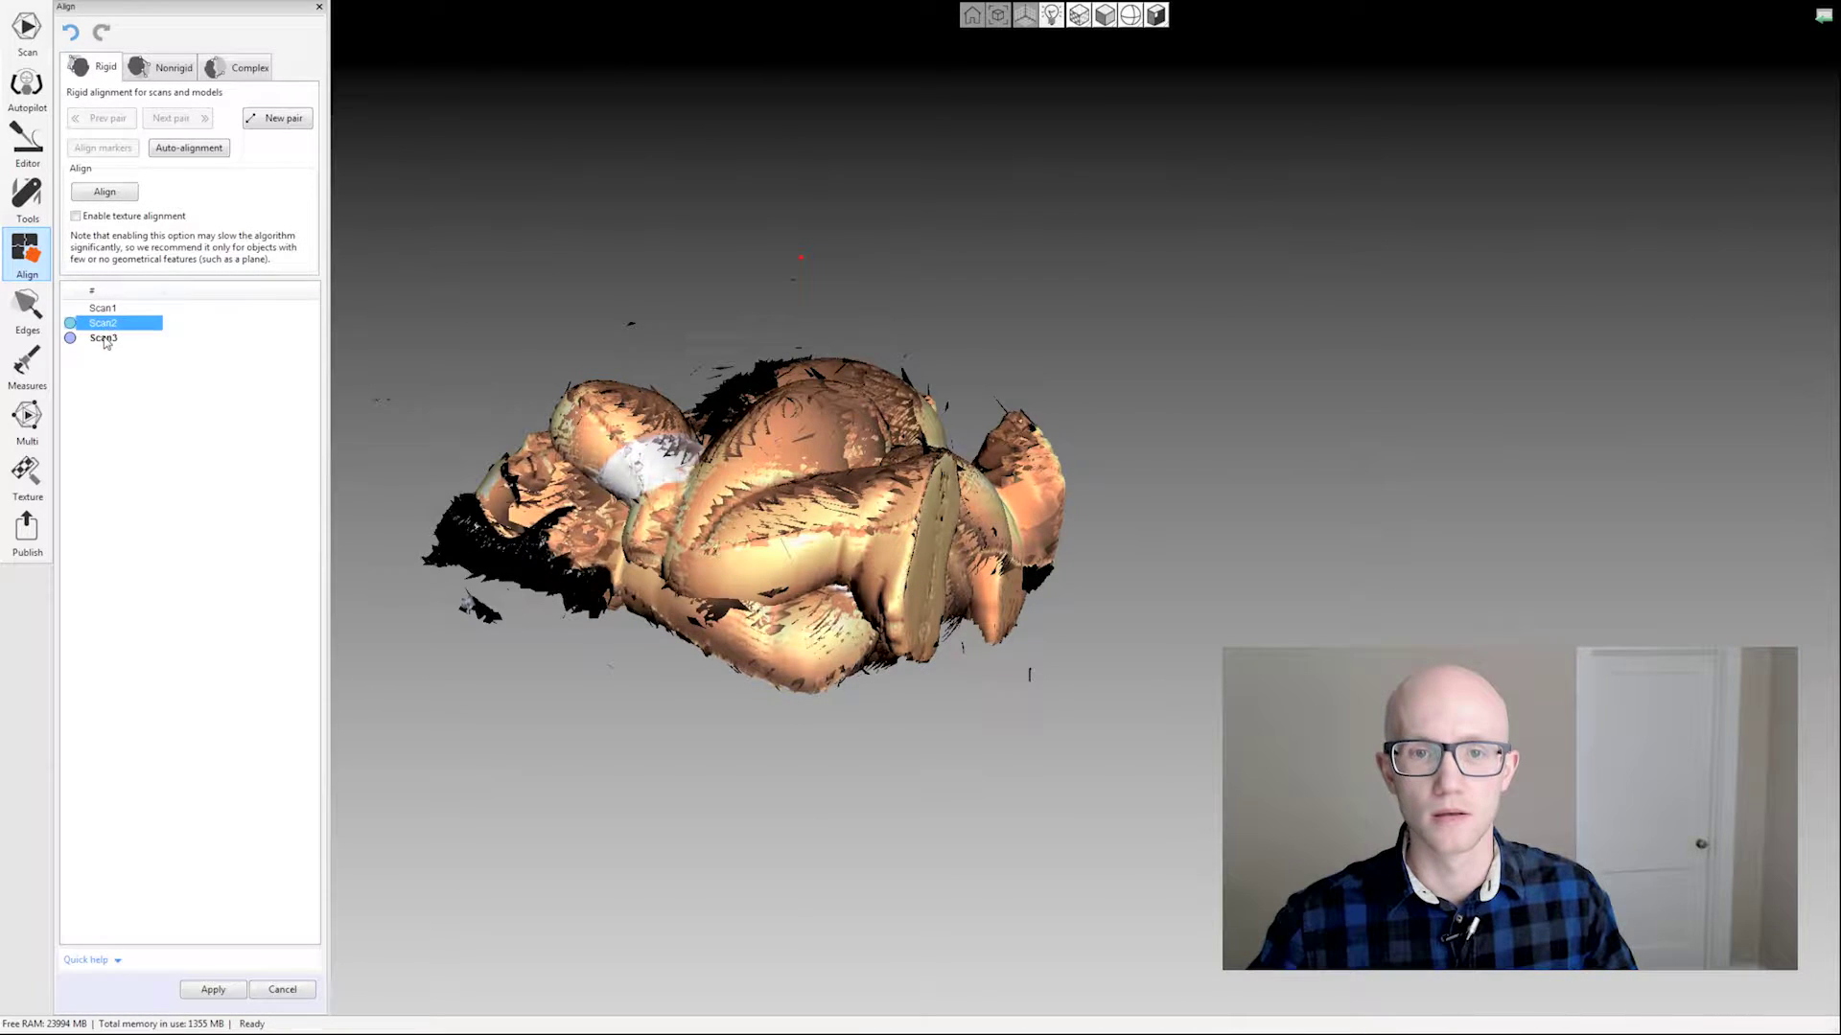
pyautogui.click(106, 339)
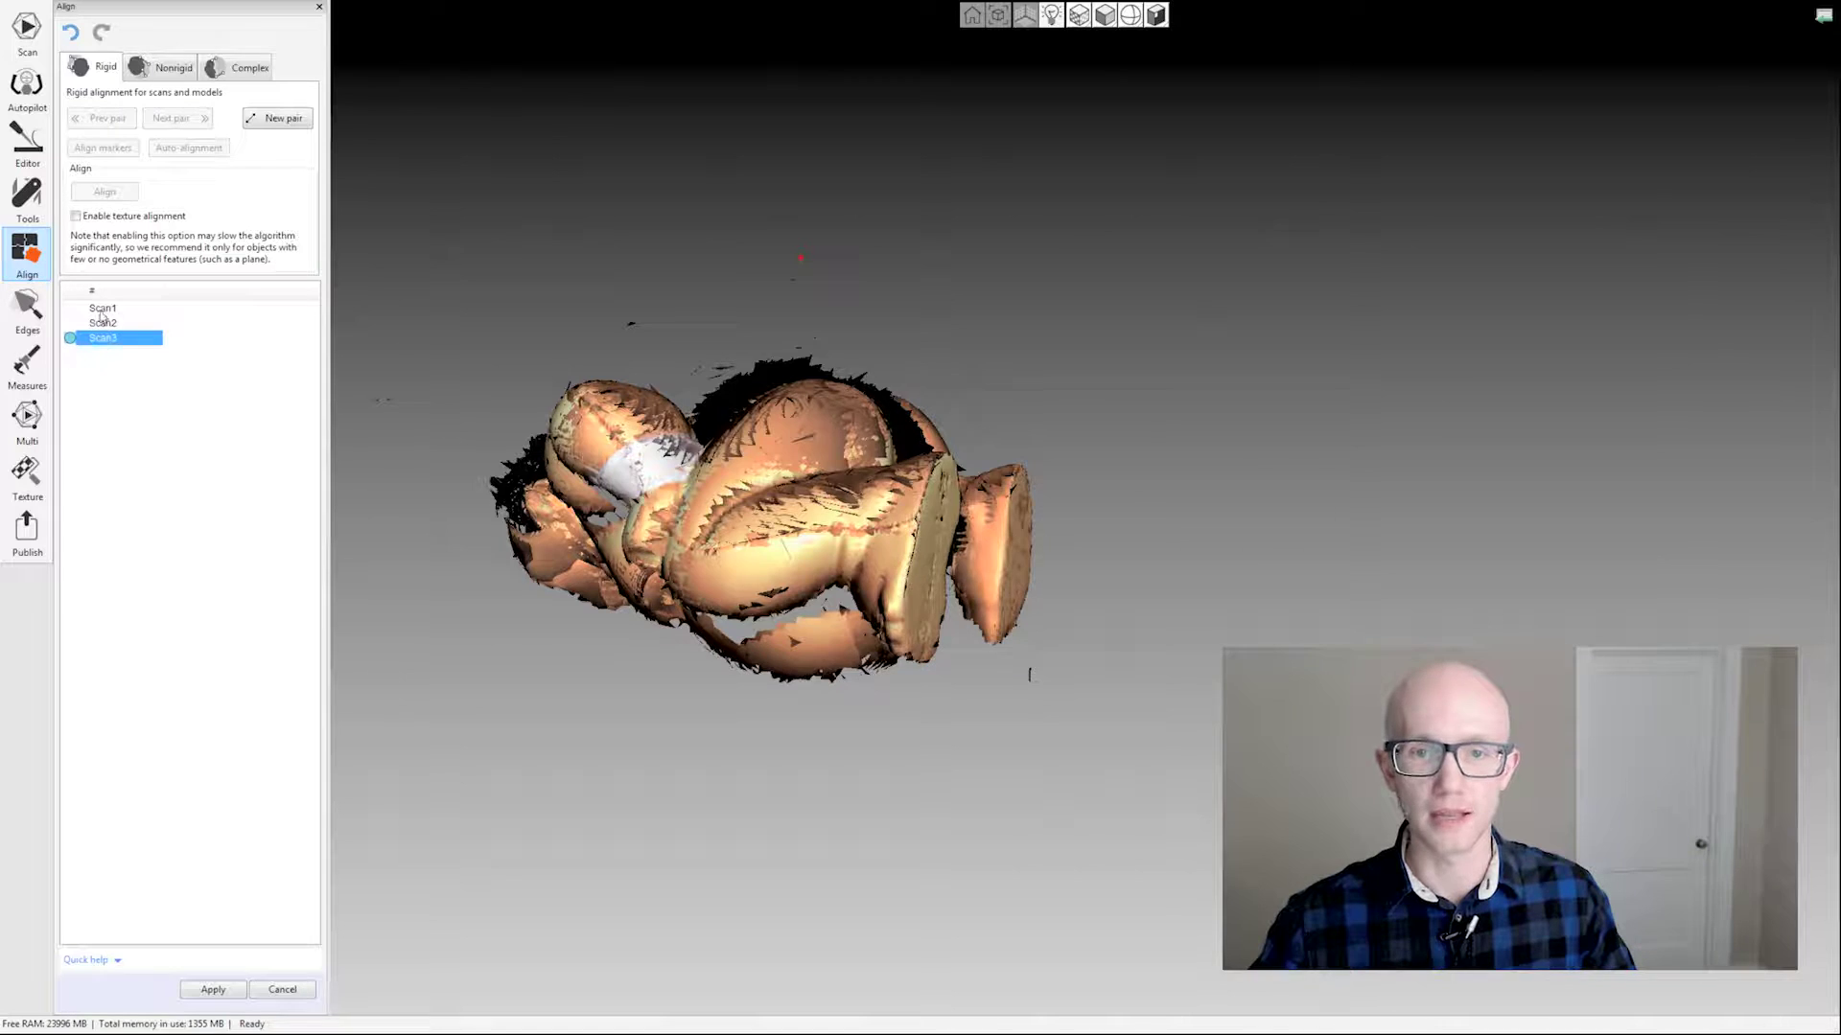
pyautogui.click(102, 311)
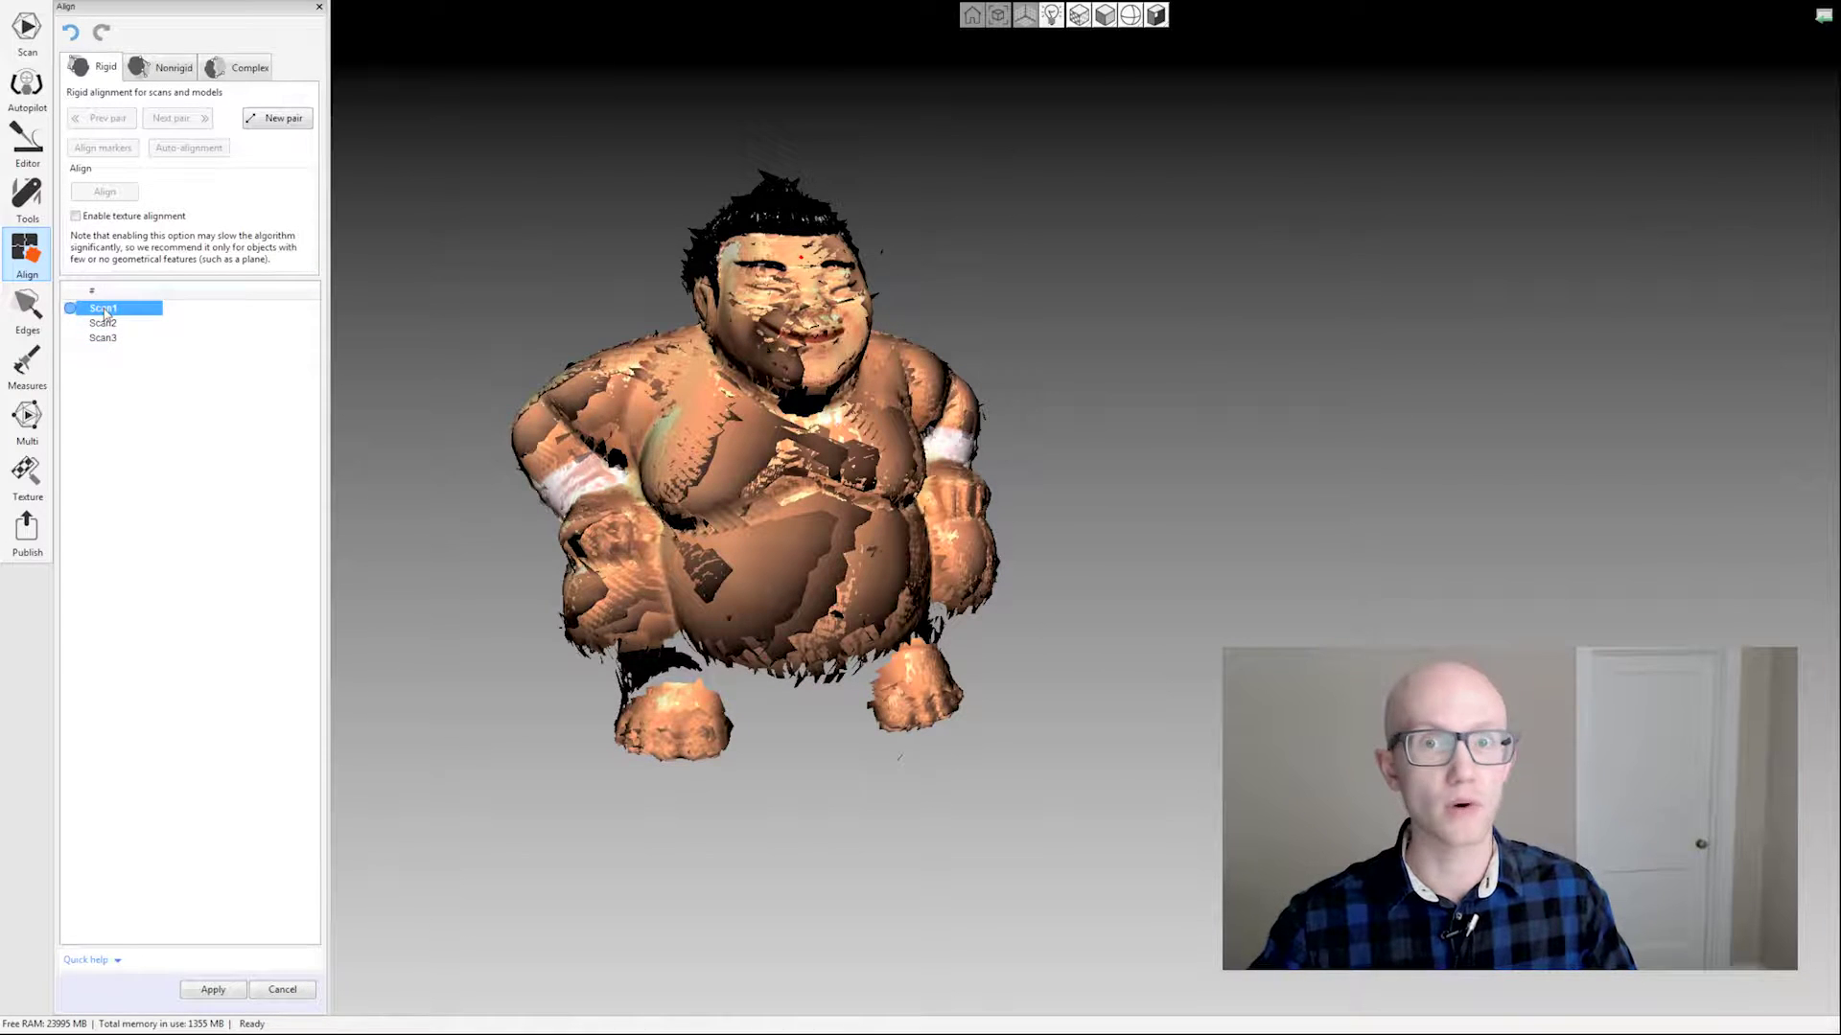
pyautogui.moveTo(719, 438); pyautogui.dragTo(796, 488)
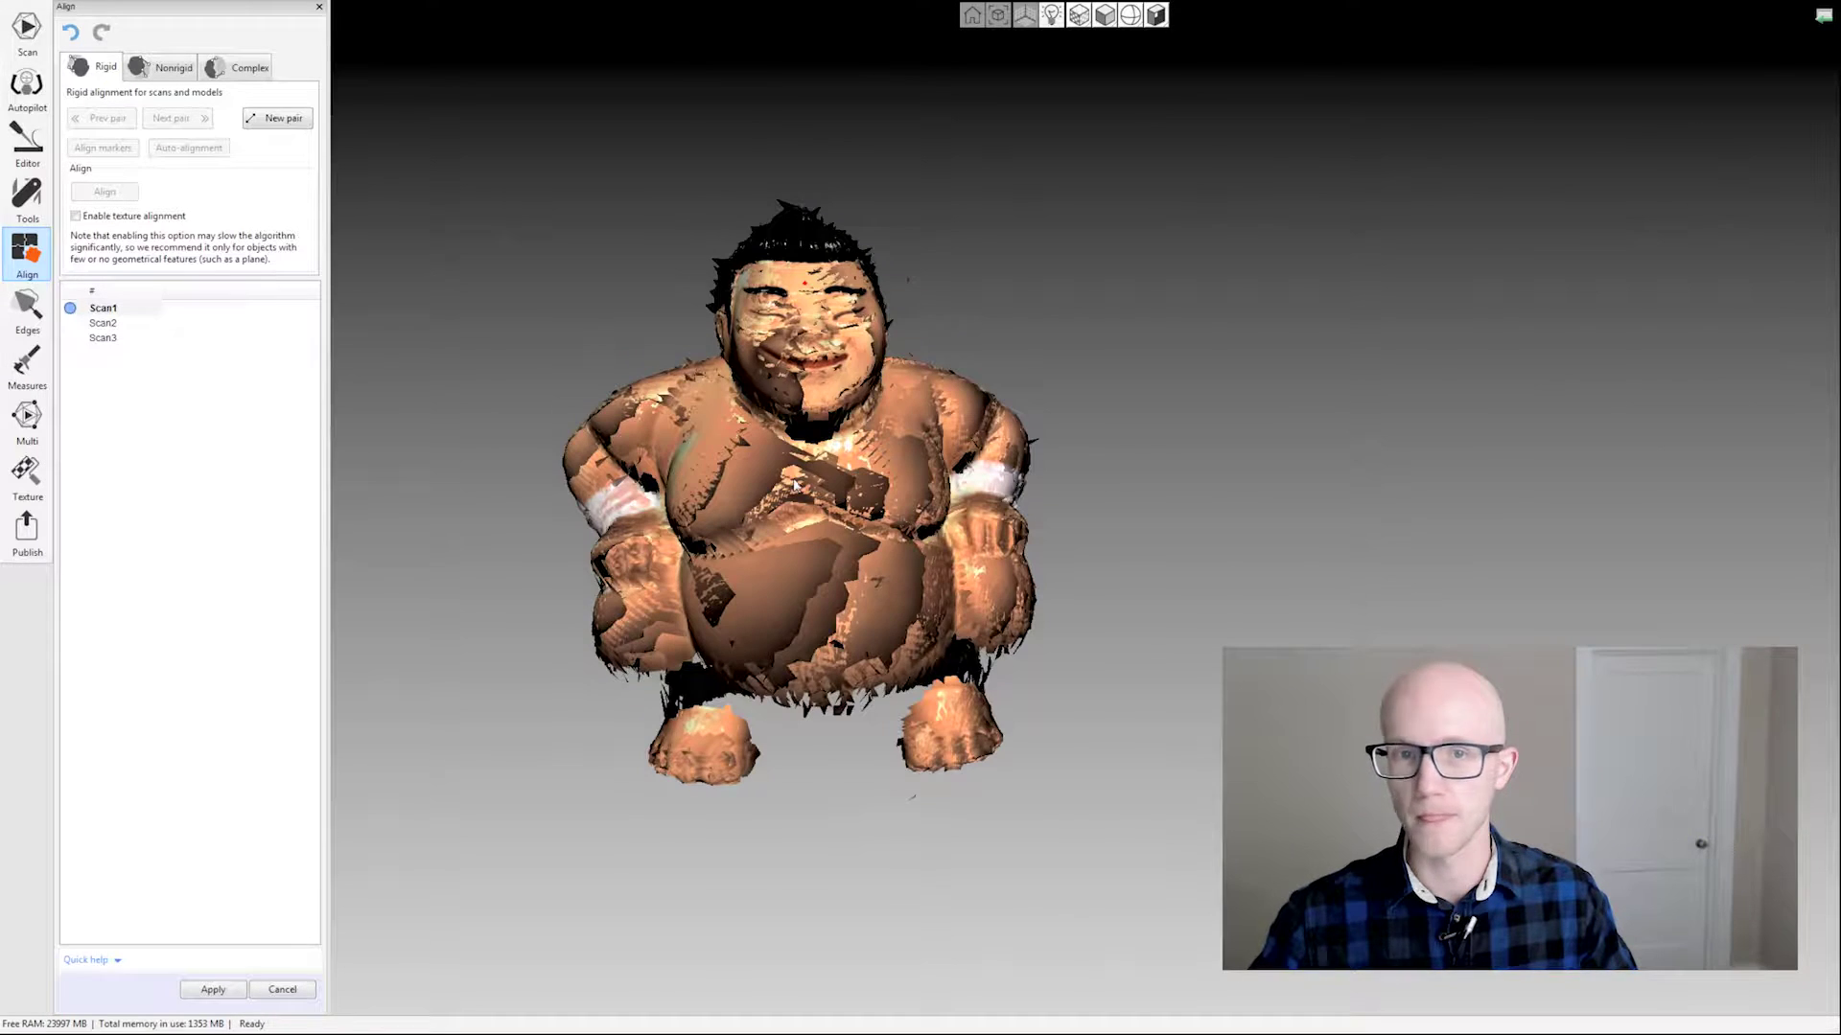
# Step: Select Scan1 and bring Scan2 into view alongside it
pyautogui.click(120, 310)
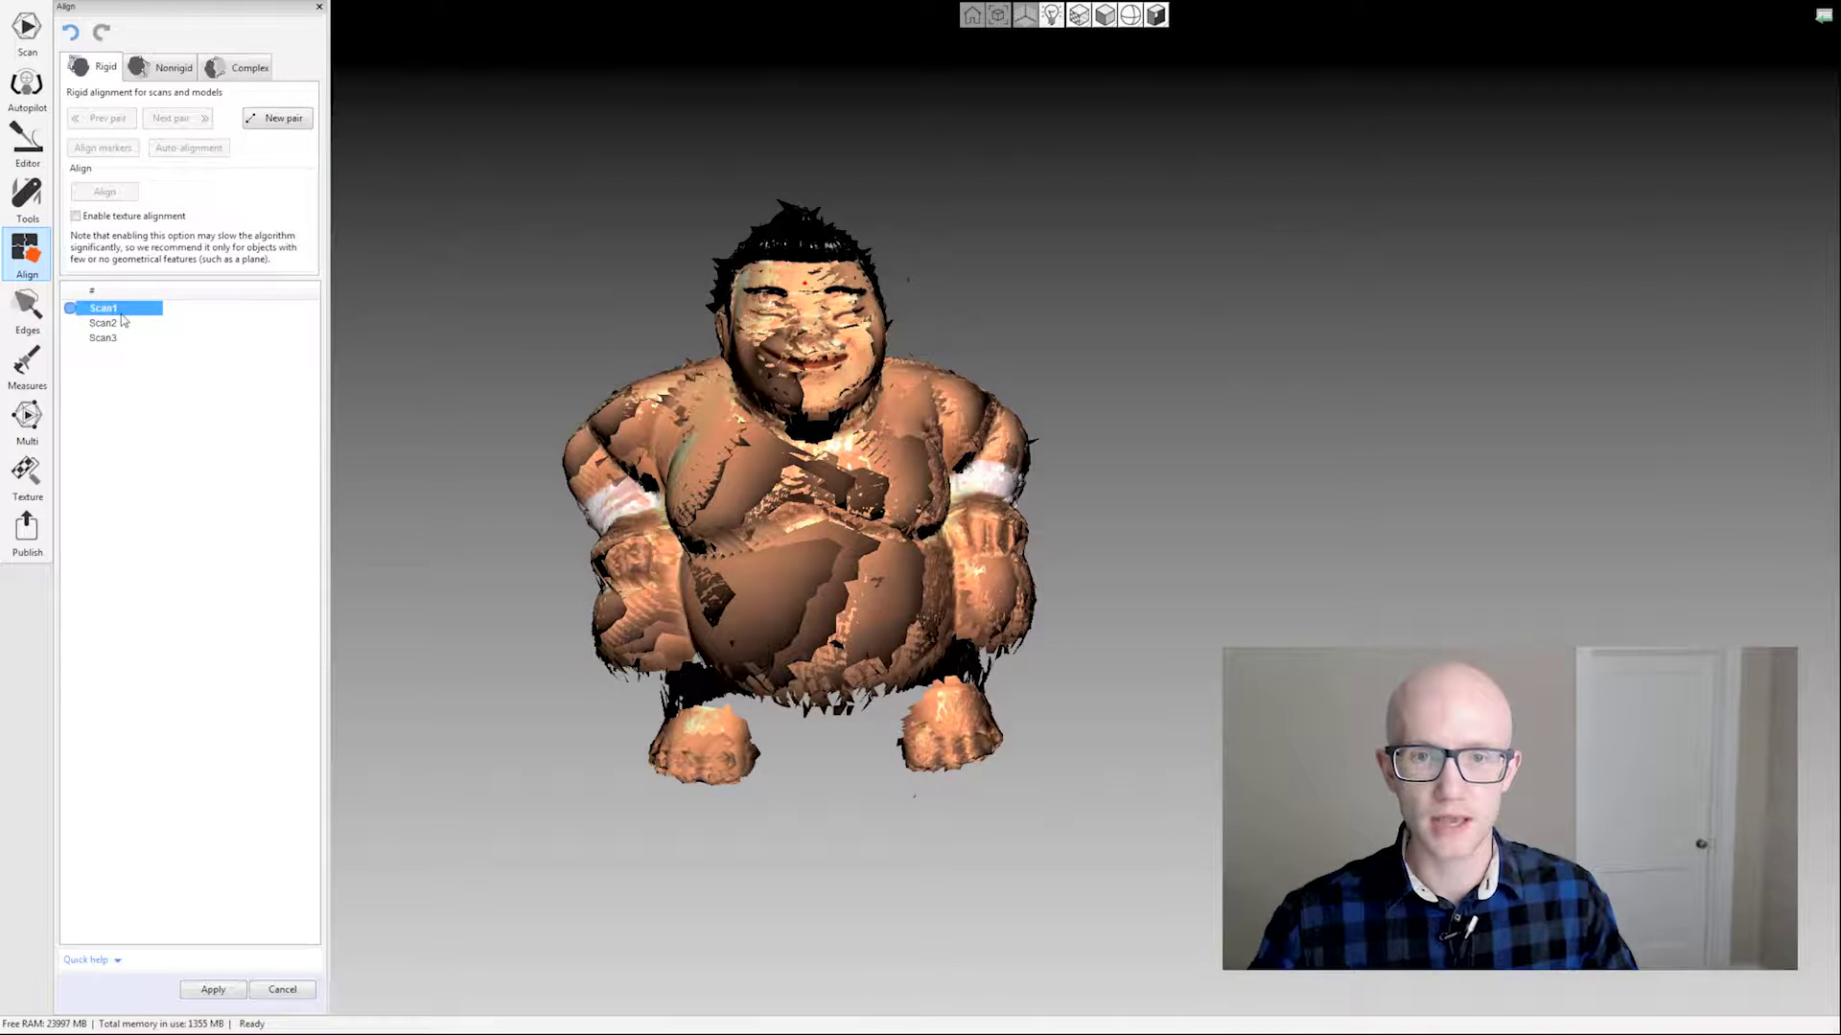
pyautogui.click(105, 323)
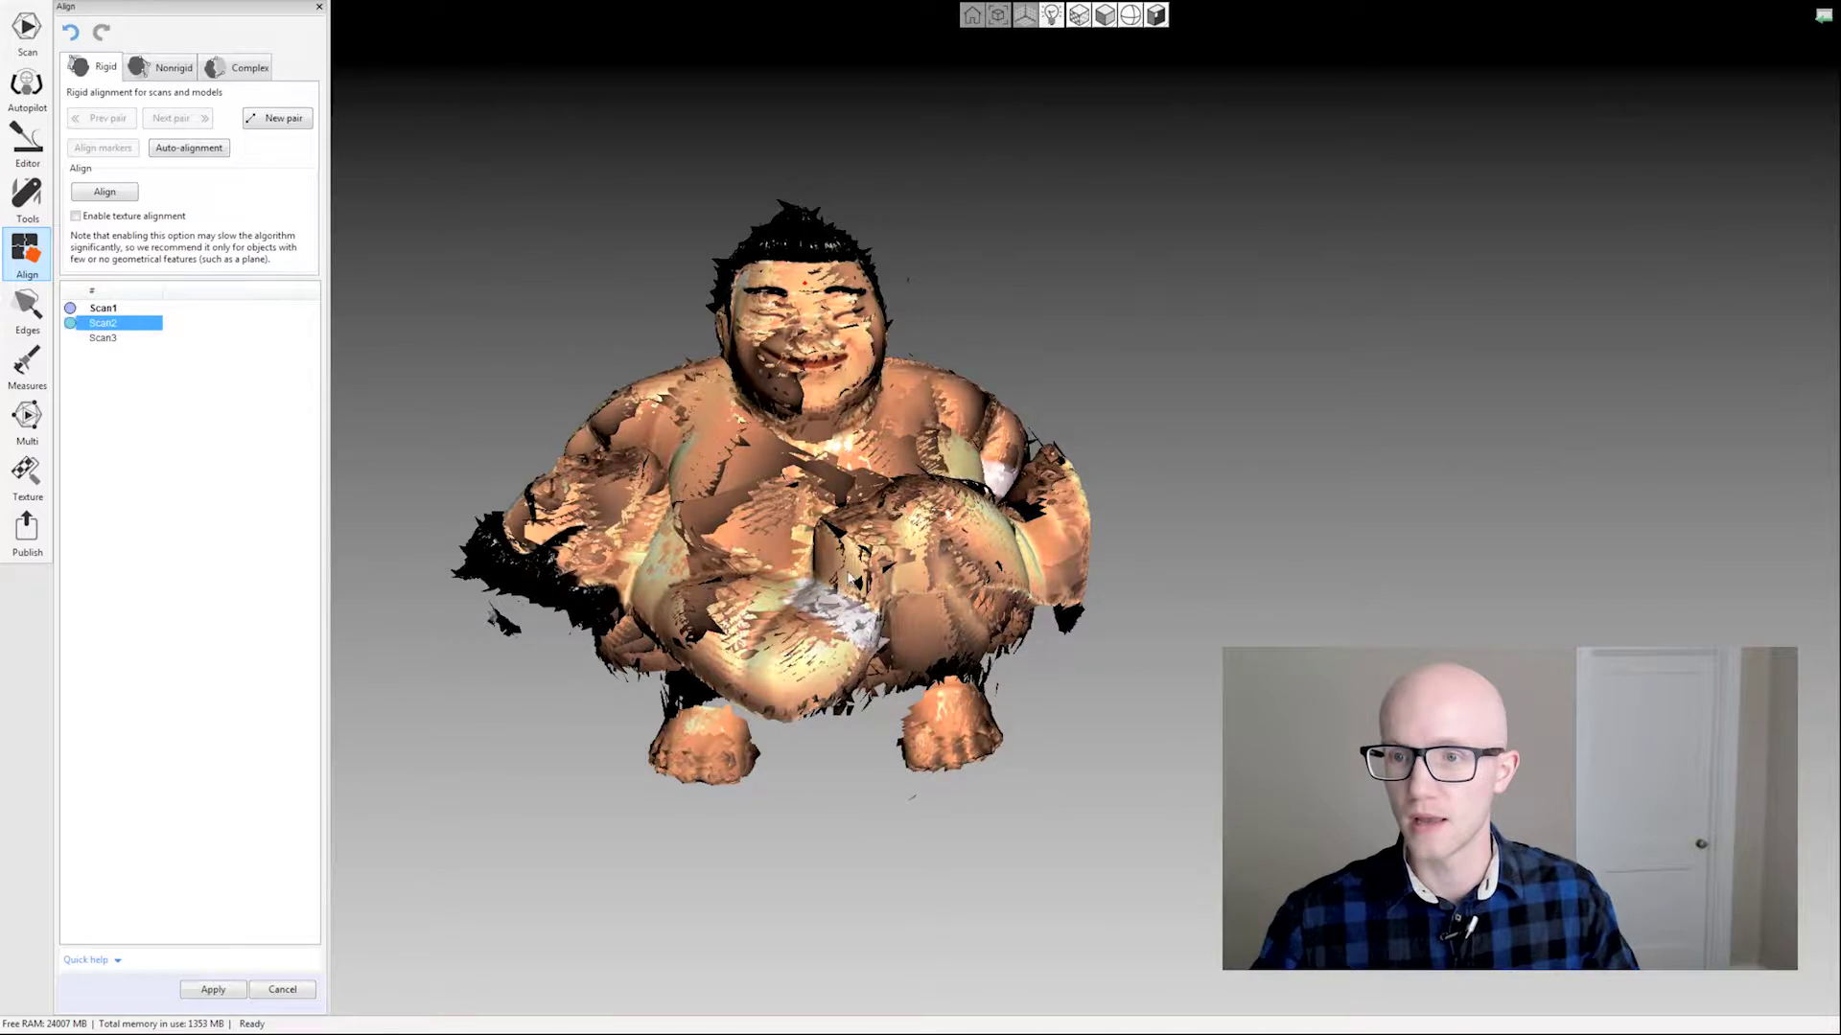
pyautogui.moveTo(849, 579); pyautogui.dragTo(740, 525)
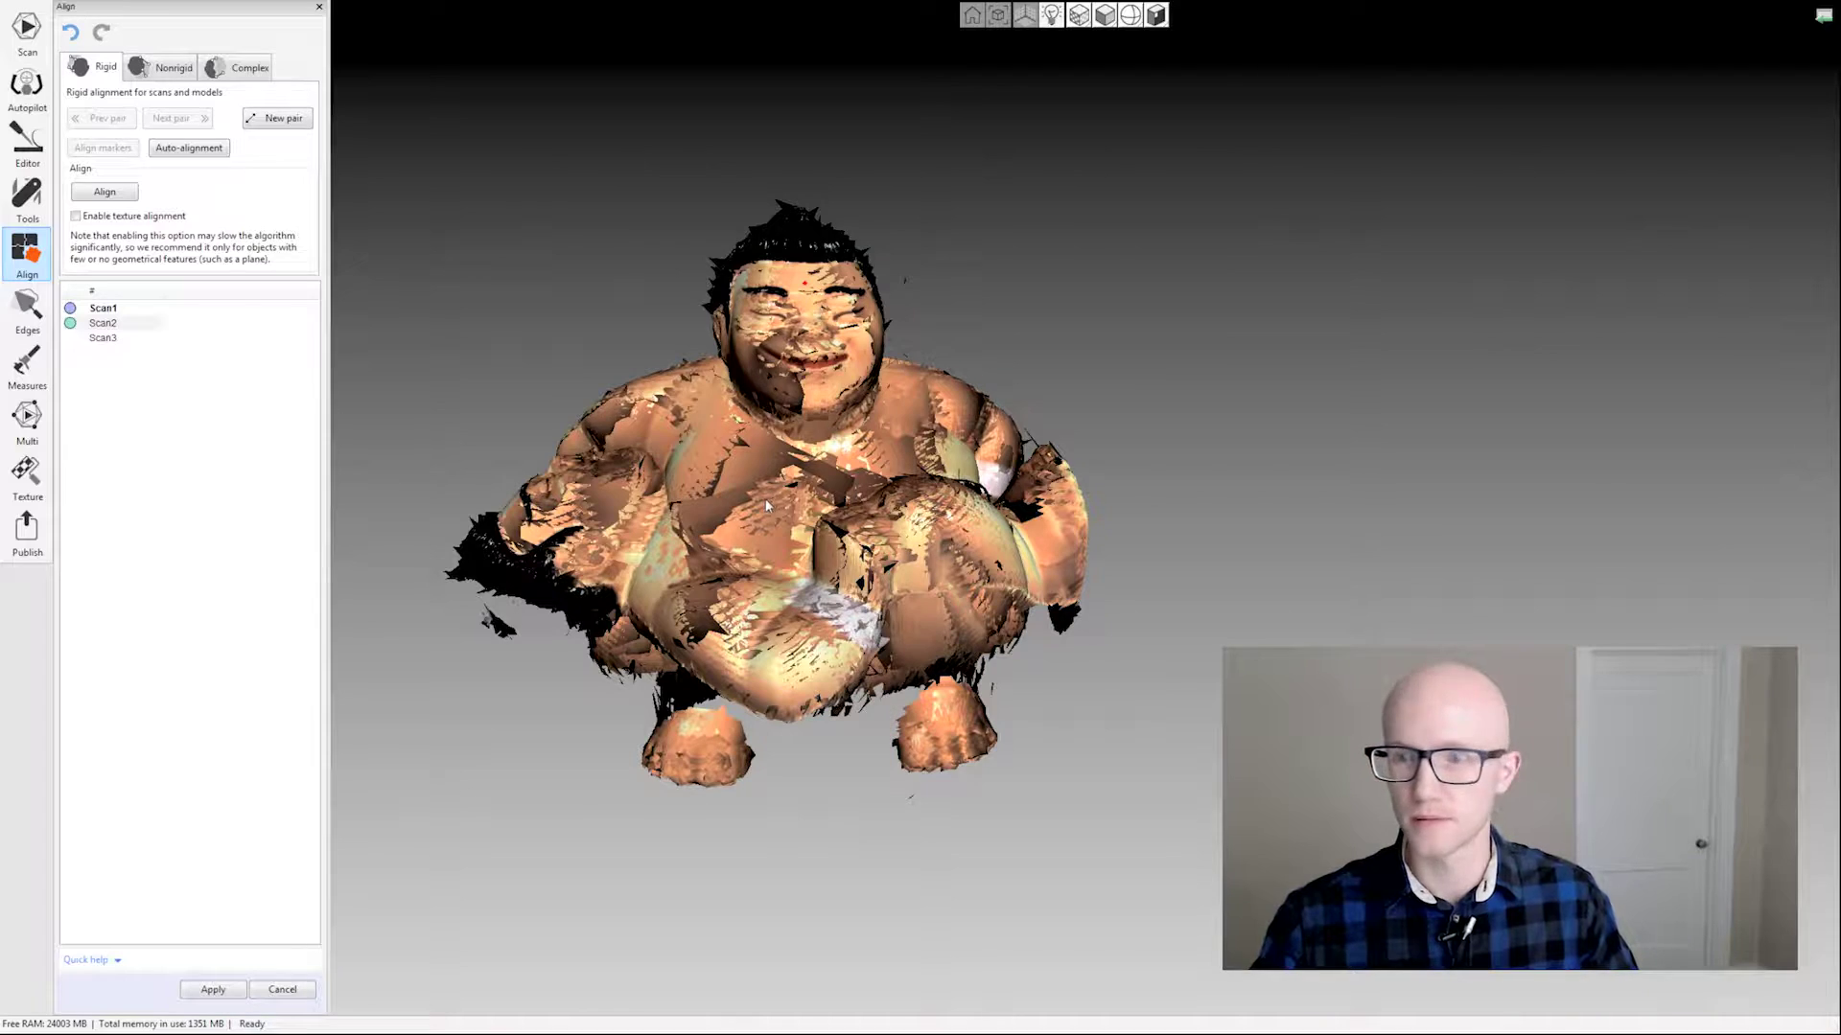
# Step: Move Scan2 to the right of Scan1 and stand it upright facing forward
pyautogui.moveTo(709, 527); pyautogui.dragTo(1029, 630)
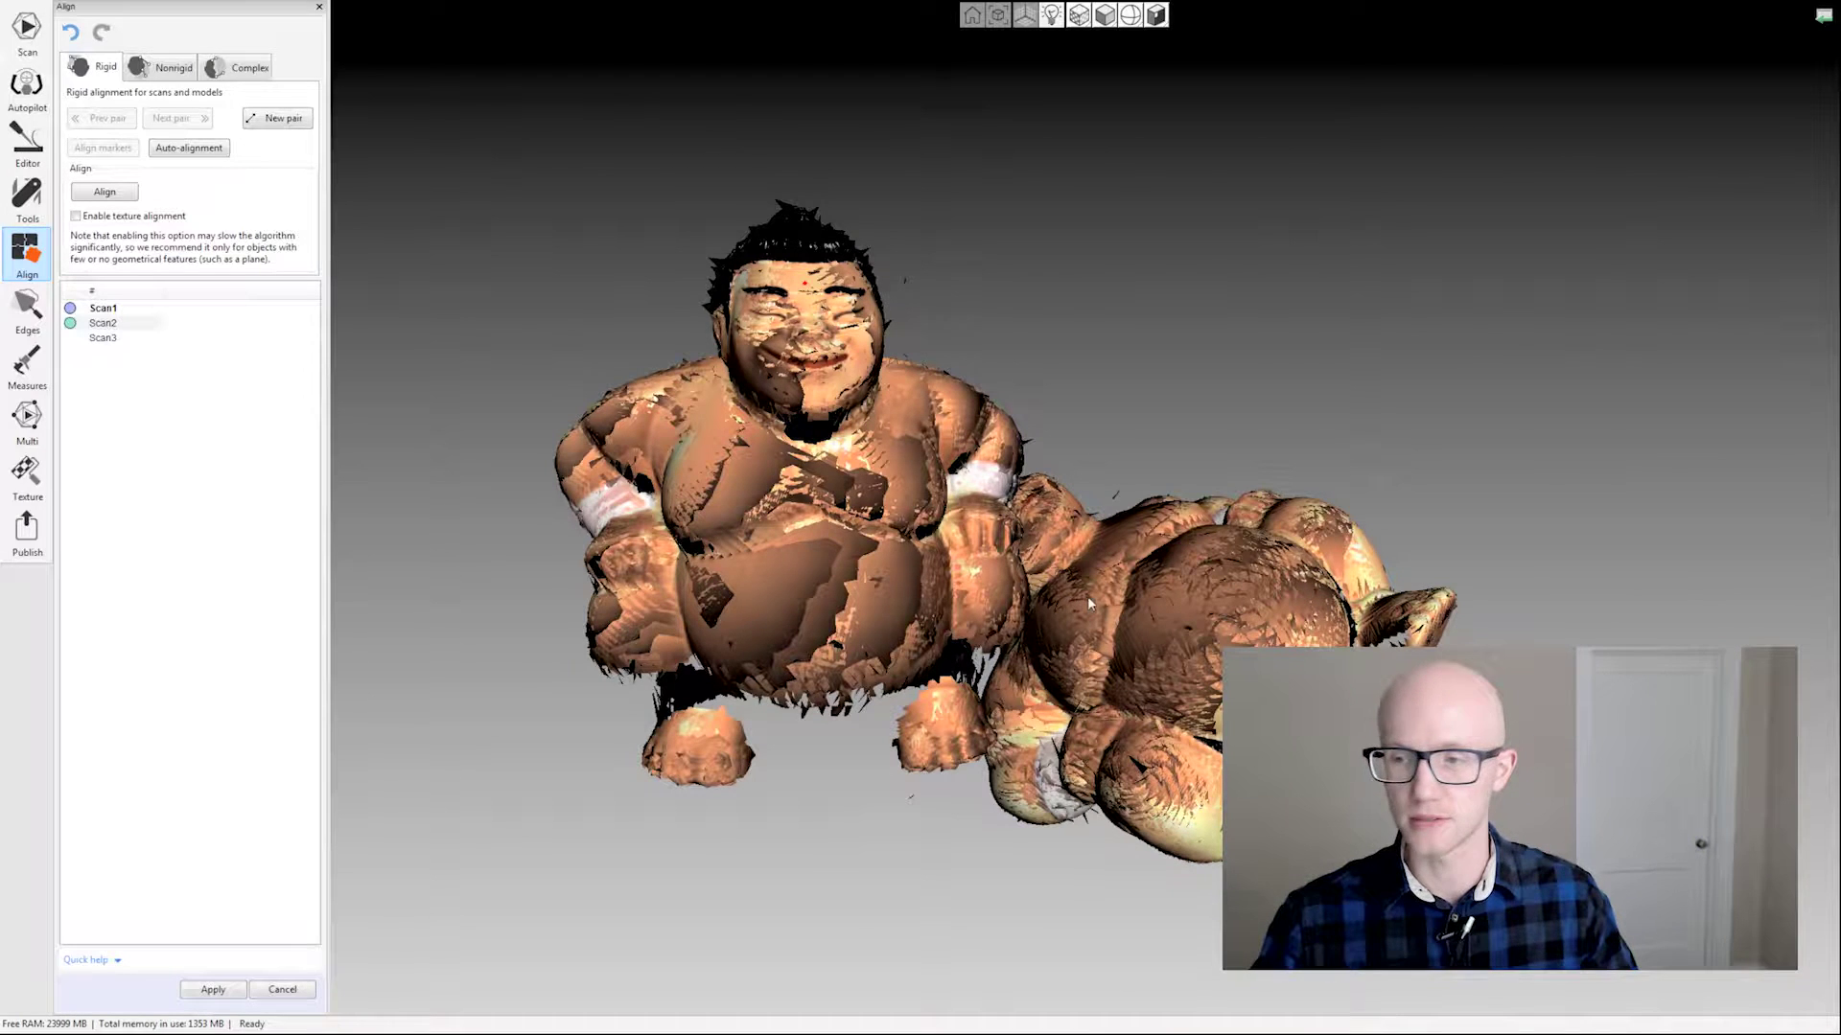
pyautogui.moveTo(1042, 508); pyautogui.dragTo(1188, 828)
pyautogui.moveTo(1093, 623); pyautogui.dragTo(1310, 479)
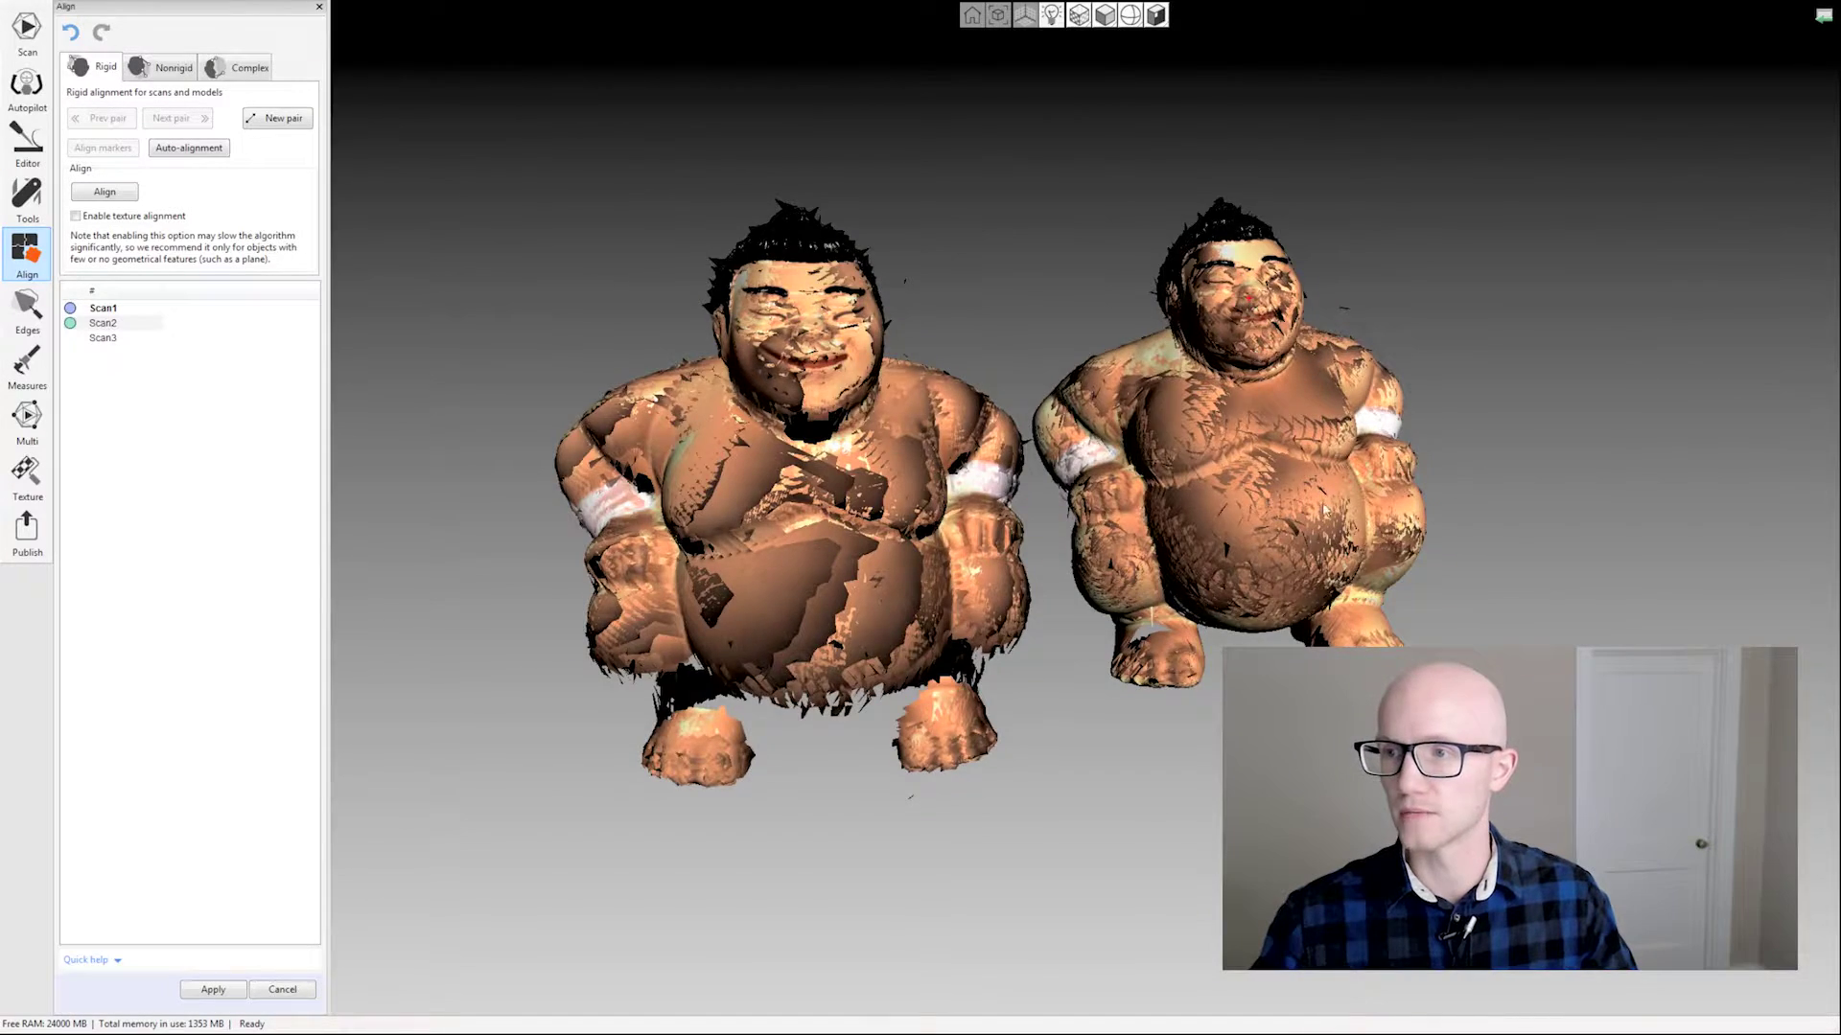
pyautogui.moveTo(1250, 305); pyautogui.dragTo(1293, 448)
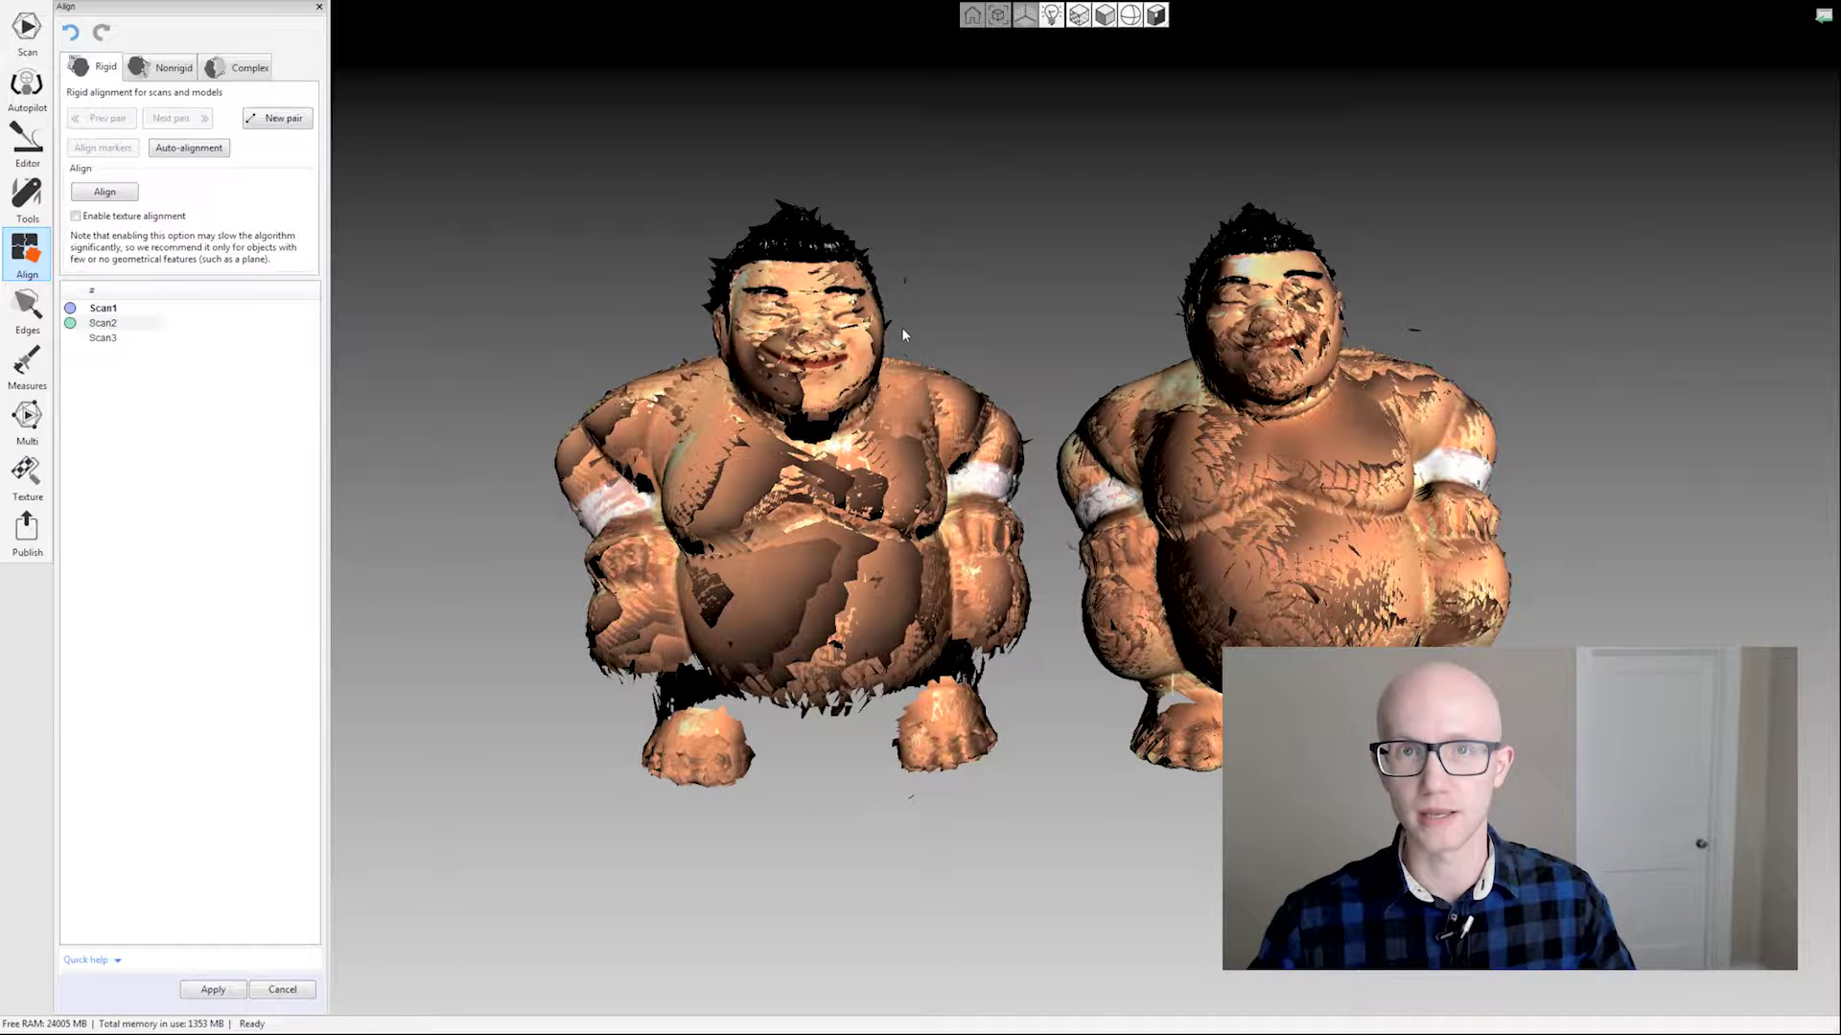
pyautogui.moveTo(978, 308); pyautogui.dragTo(796, 329)
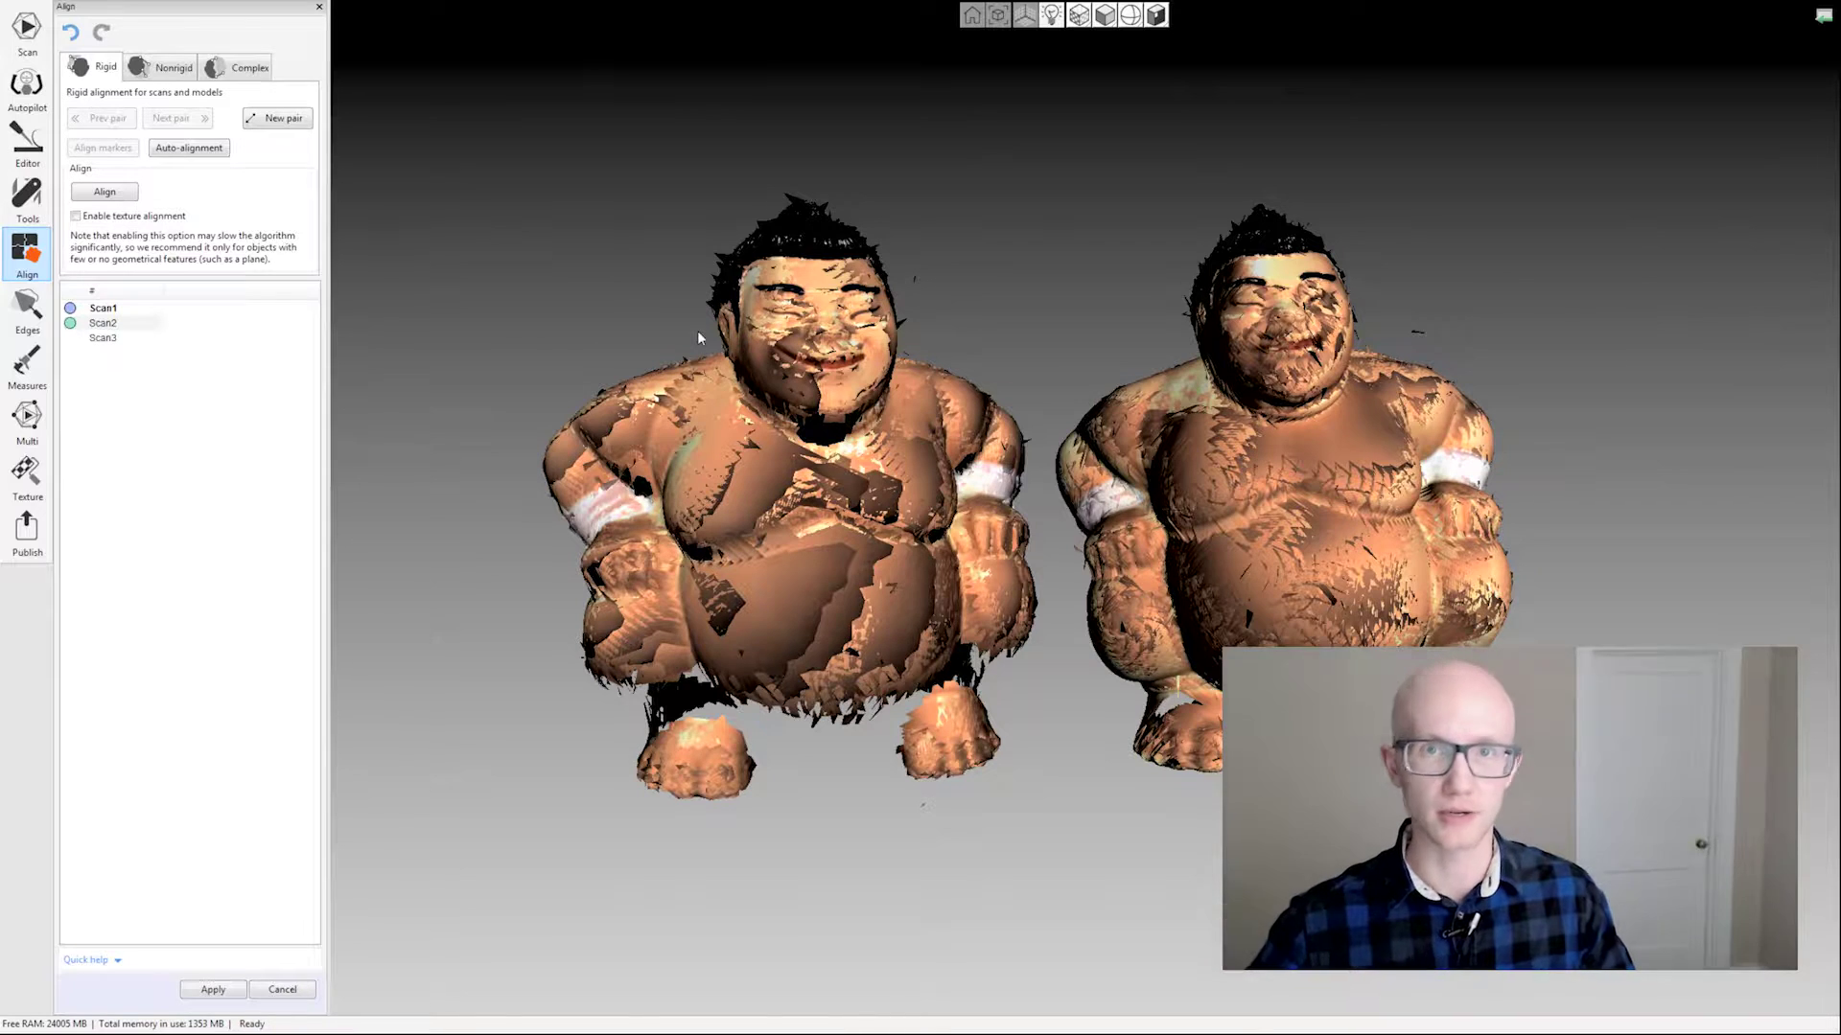
pyautogui.click(108, 338)
# Step: Add Scan3 to the Scan2 selection and shift both scans together to the right of Scan1
pyautogui.click(107, 323)
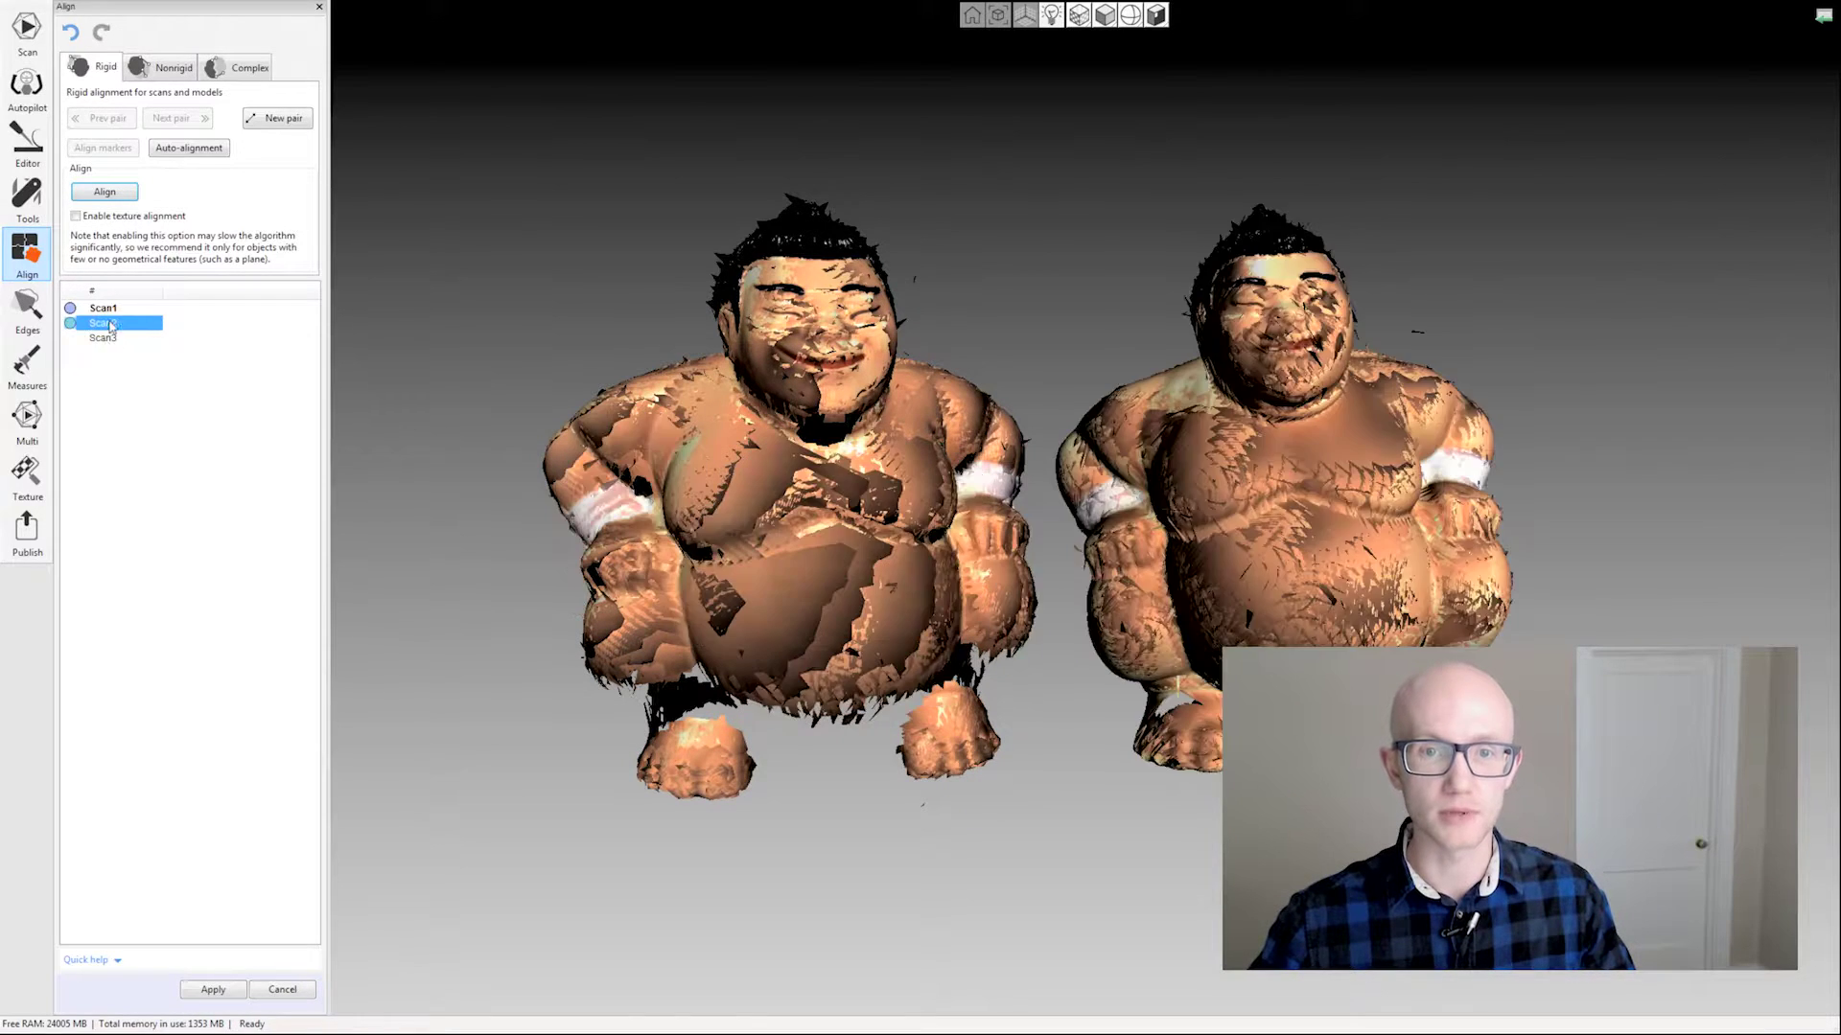
pyautogui.click(107, 341)
pyautogui.click(109, 326)
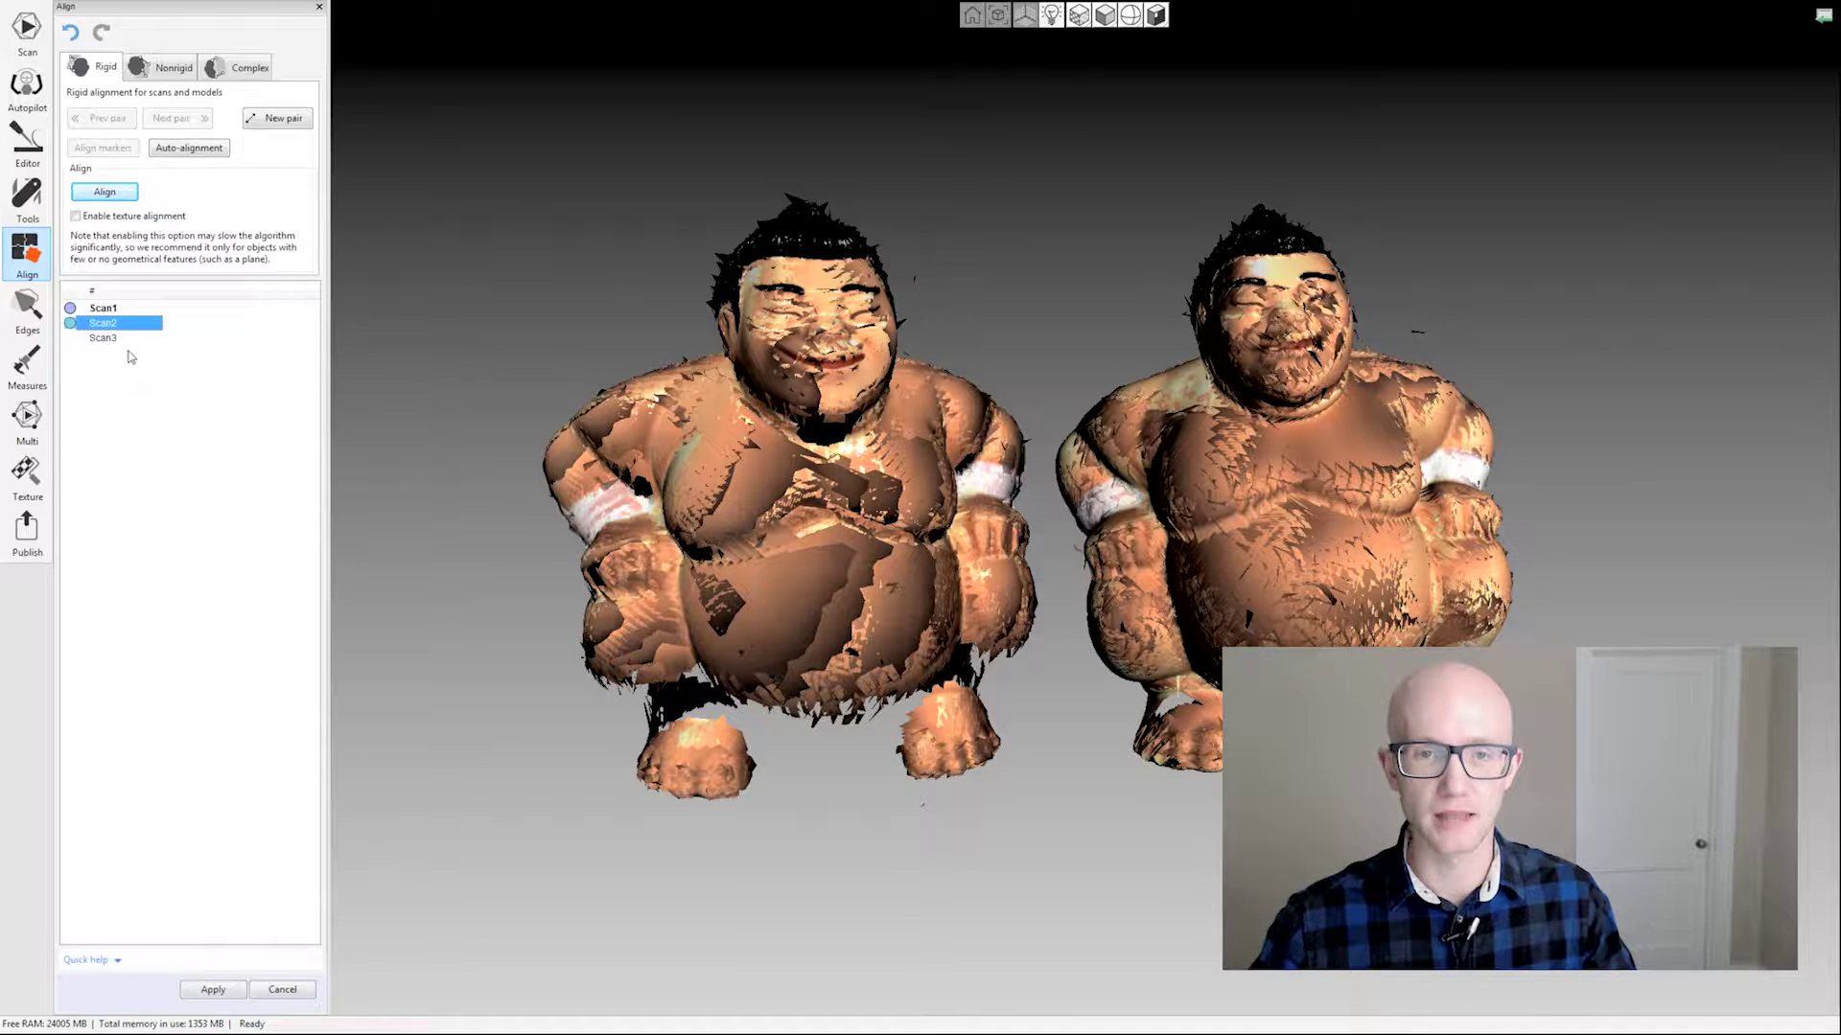
pyautogui.keyDown('ctrl'); pyautogui.click(100, 338); pyautogui.keyUp('ctrl')
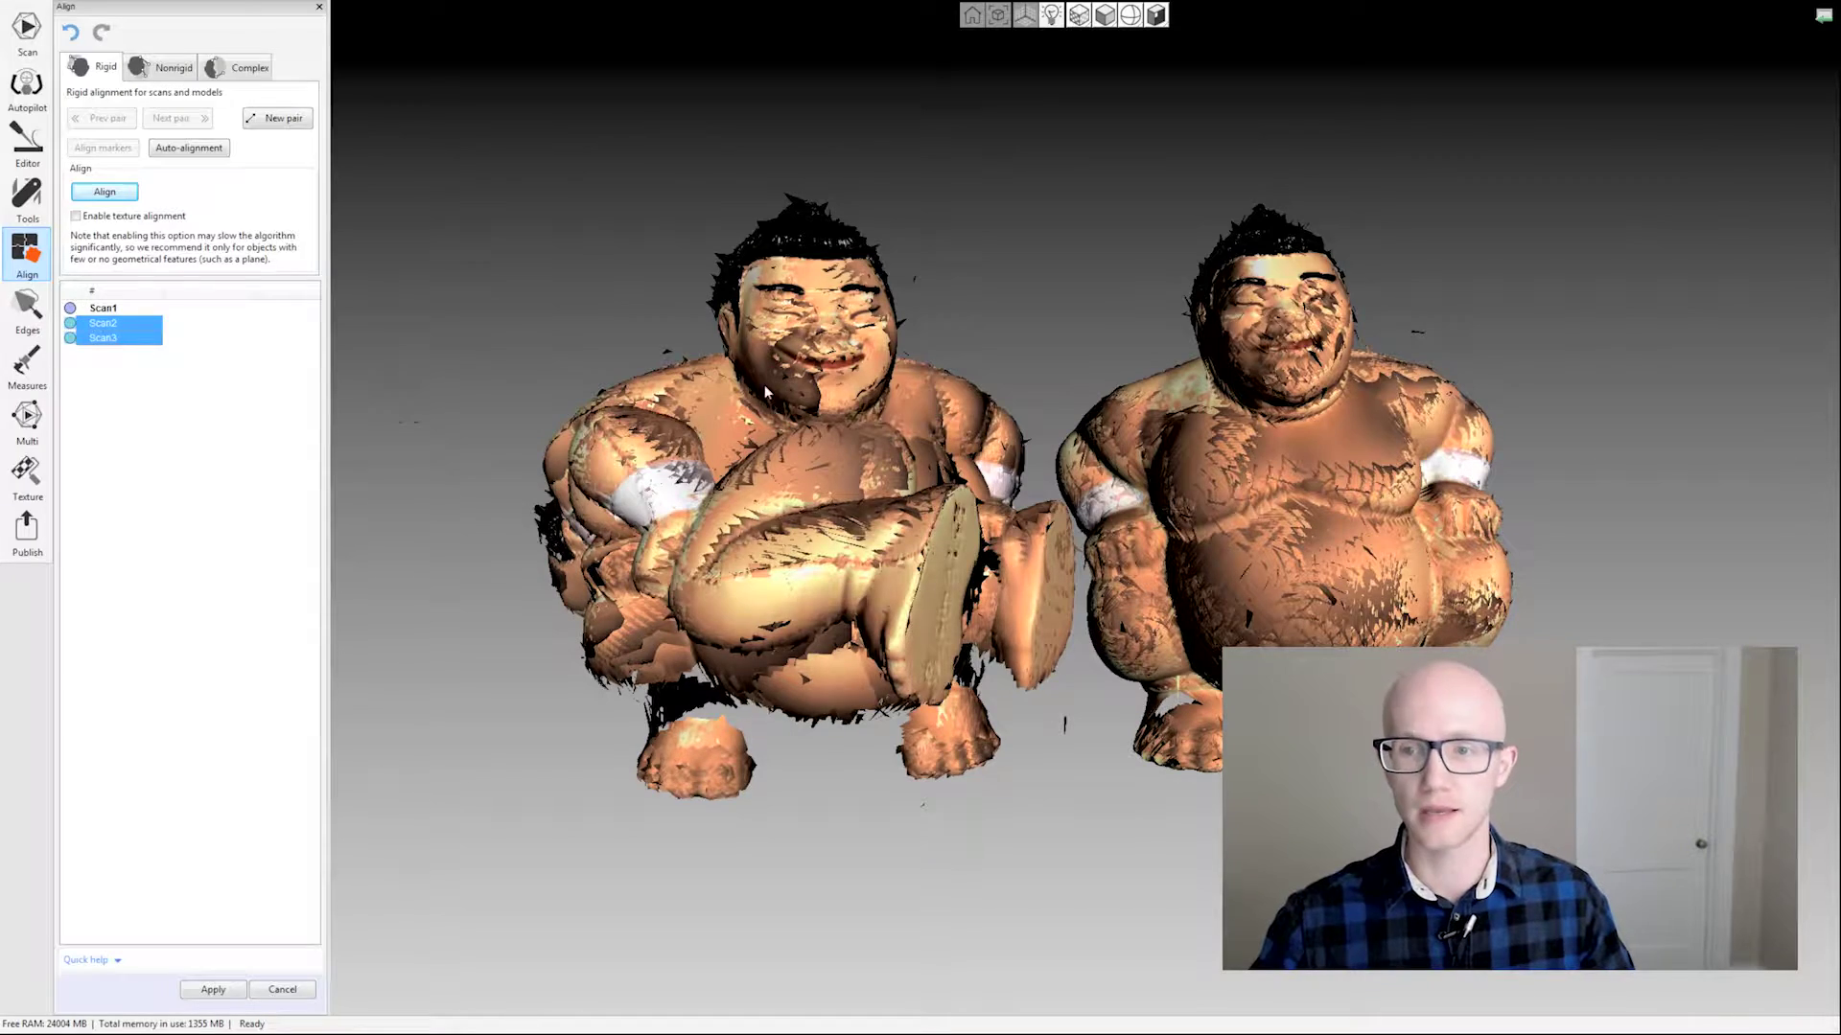
pyautogui.moveTo(792, 541); pyautogui.dragTo(1287, 476)
pyautogui.scroll(-6, 1287, 475)
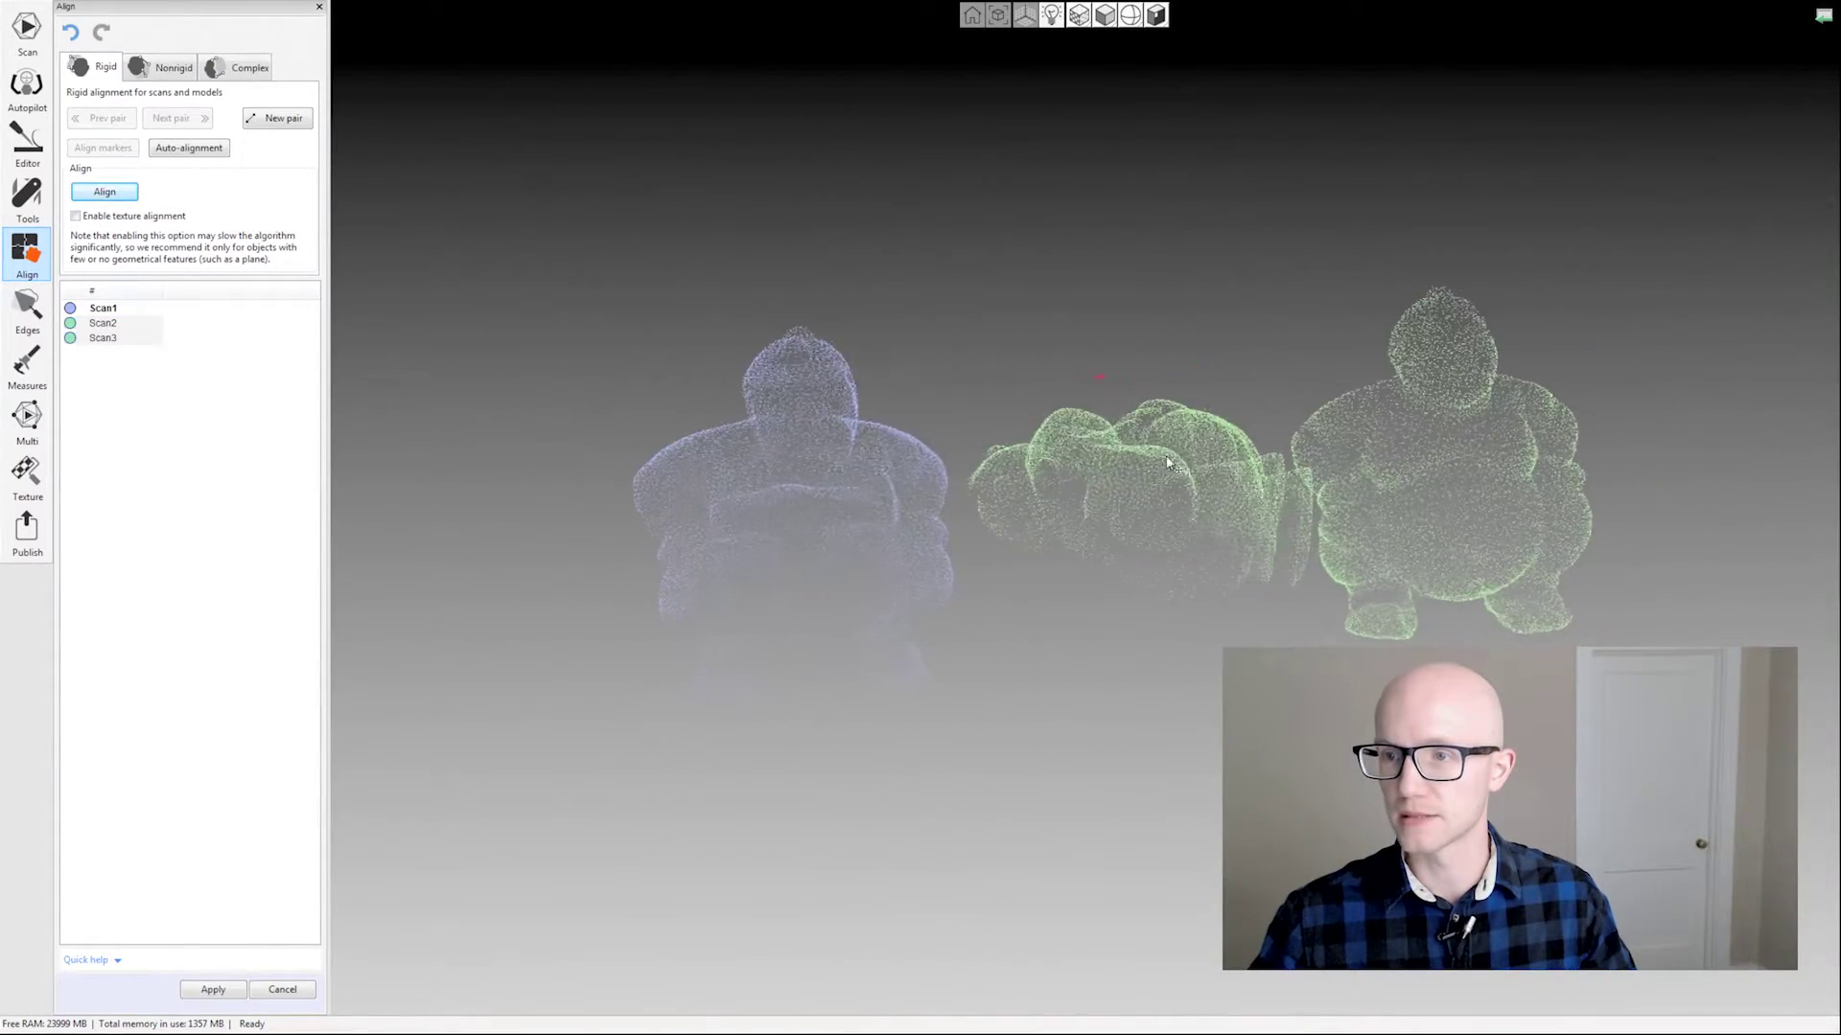
pyautogui.moveTo(1102, 464); pyautogui.dragTo(1231, 385)
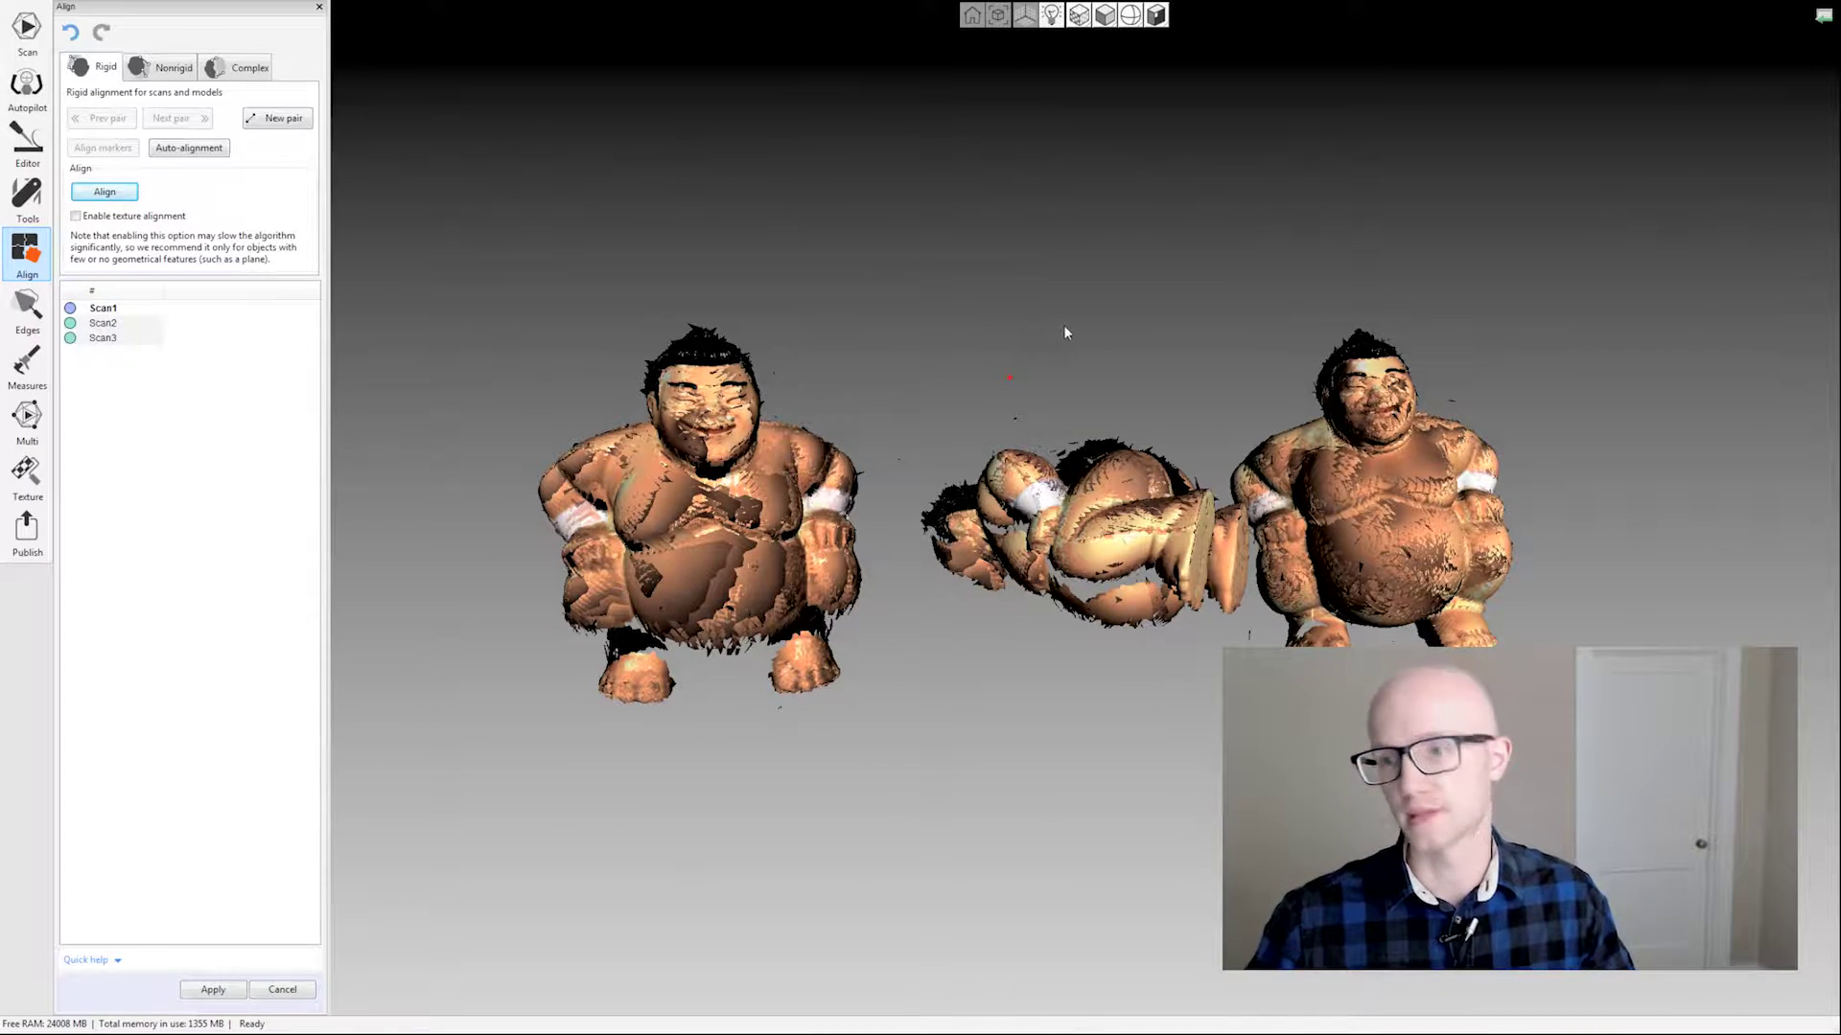
# Step: Undo the previous move and pair Scan2 with Scan1 in the list
pyautogui.click(71, 33)
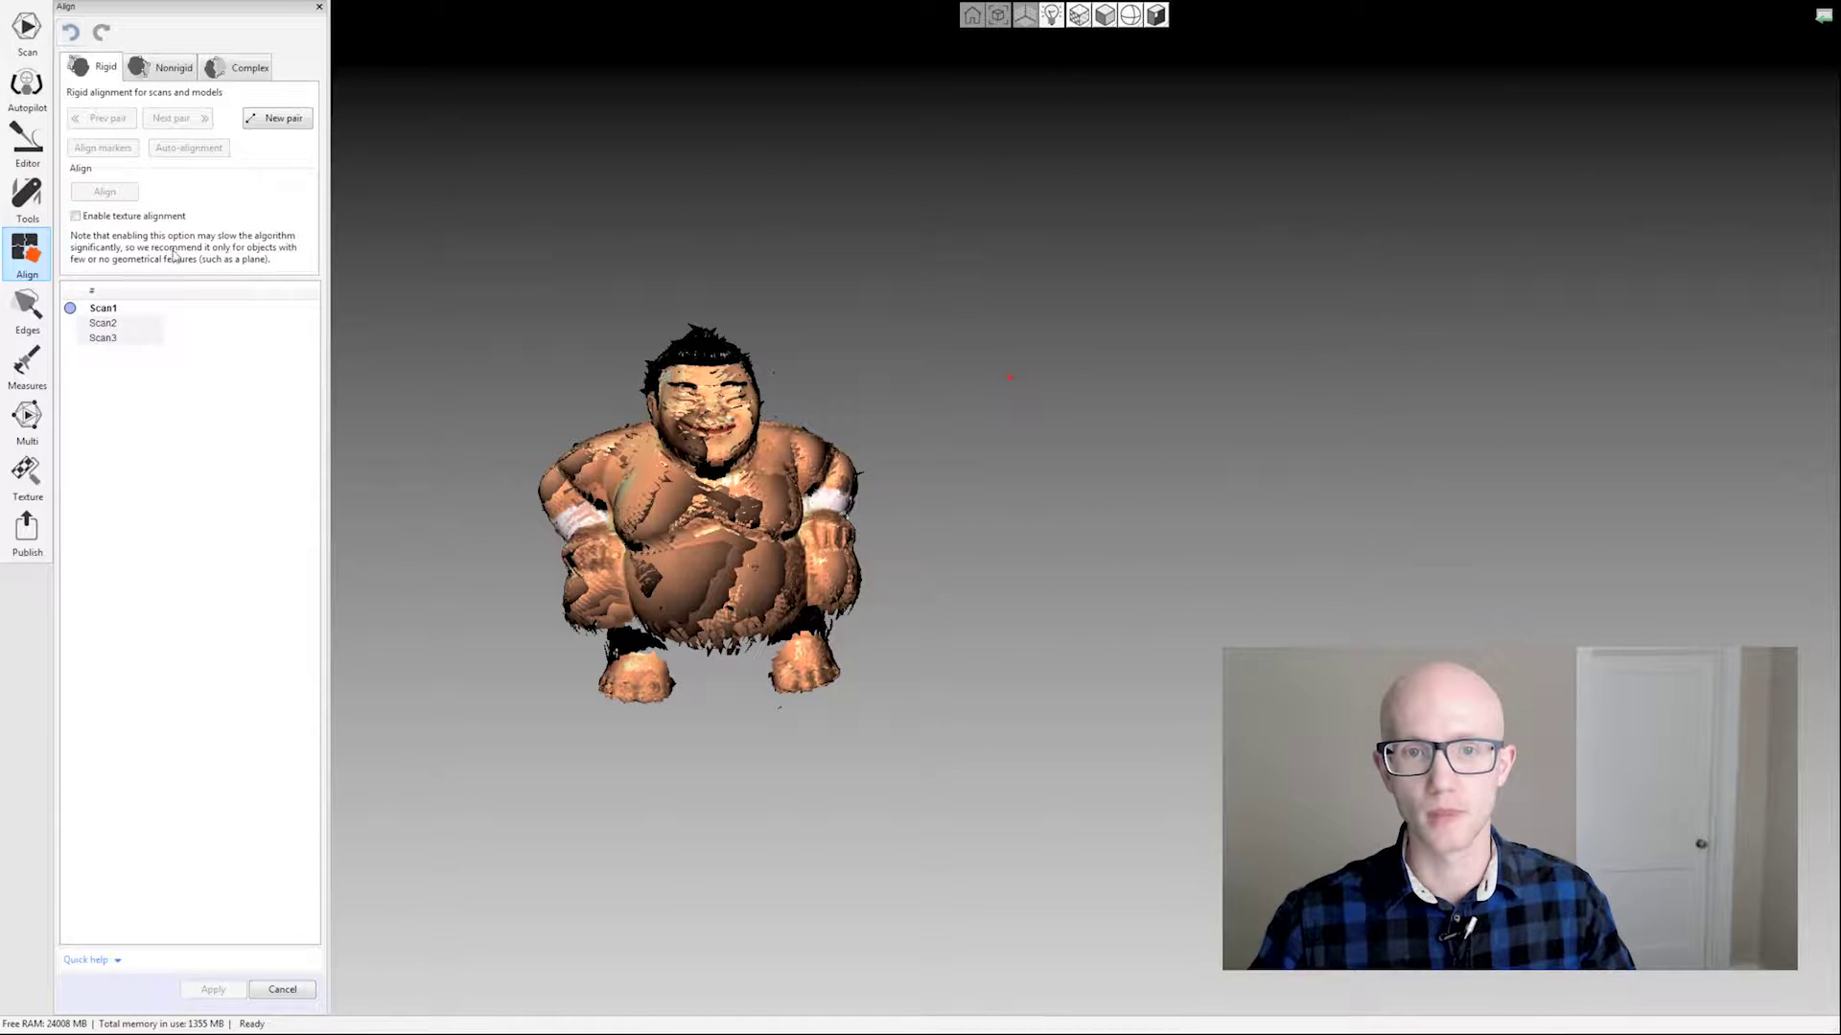
pyautogui.click(100, 324)
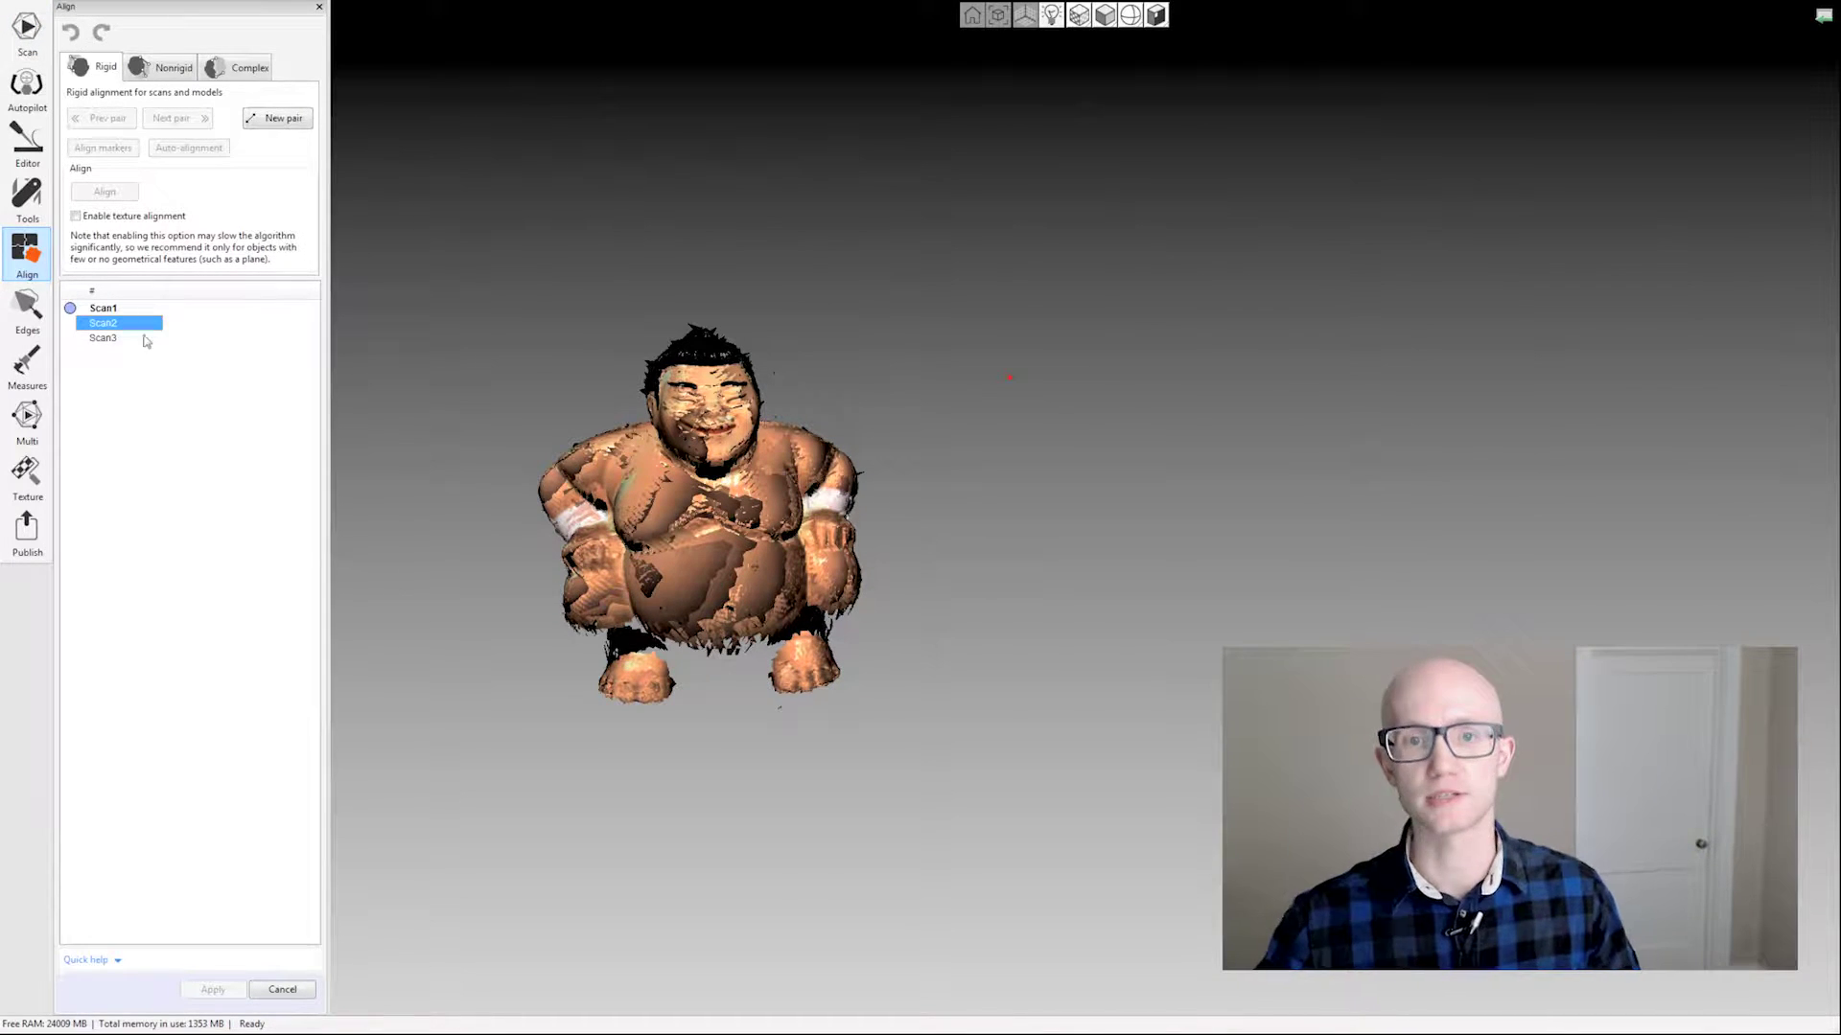
pyautogui.moveTo(115, 323); pyautogui.dragTo(100, 314)
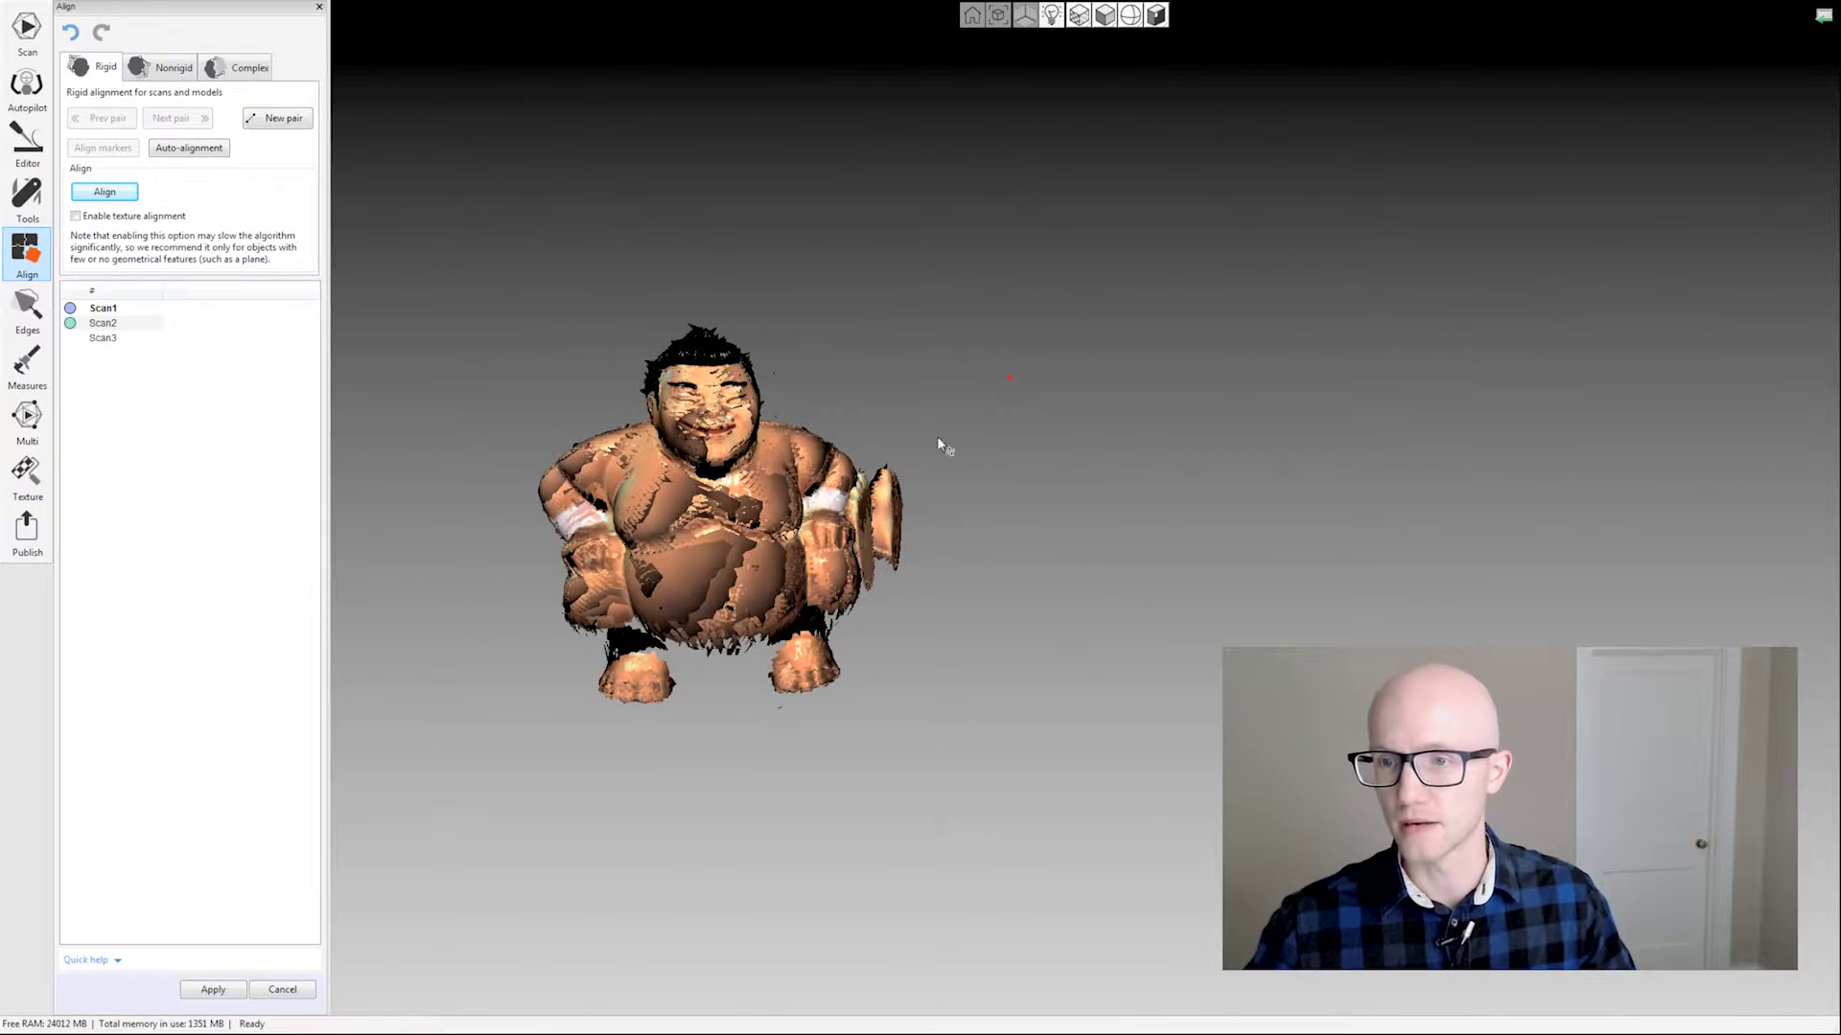
pyautogui.hotkey('ctrl', 'z')
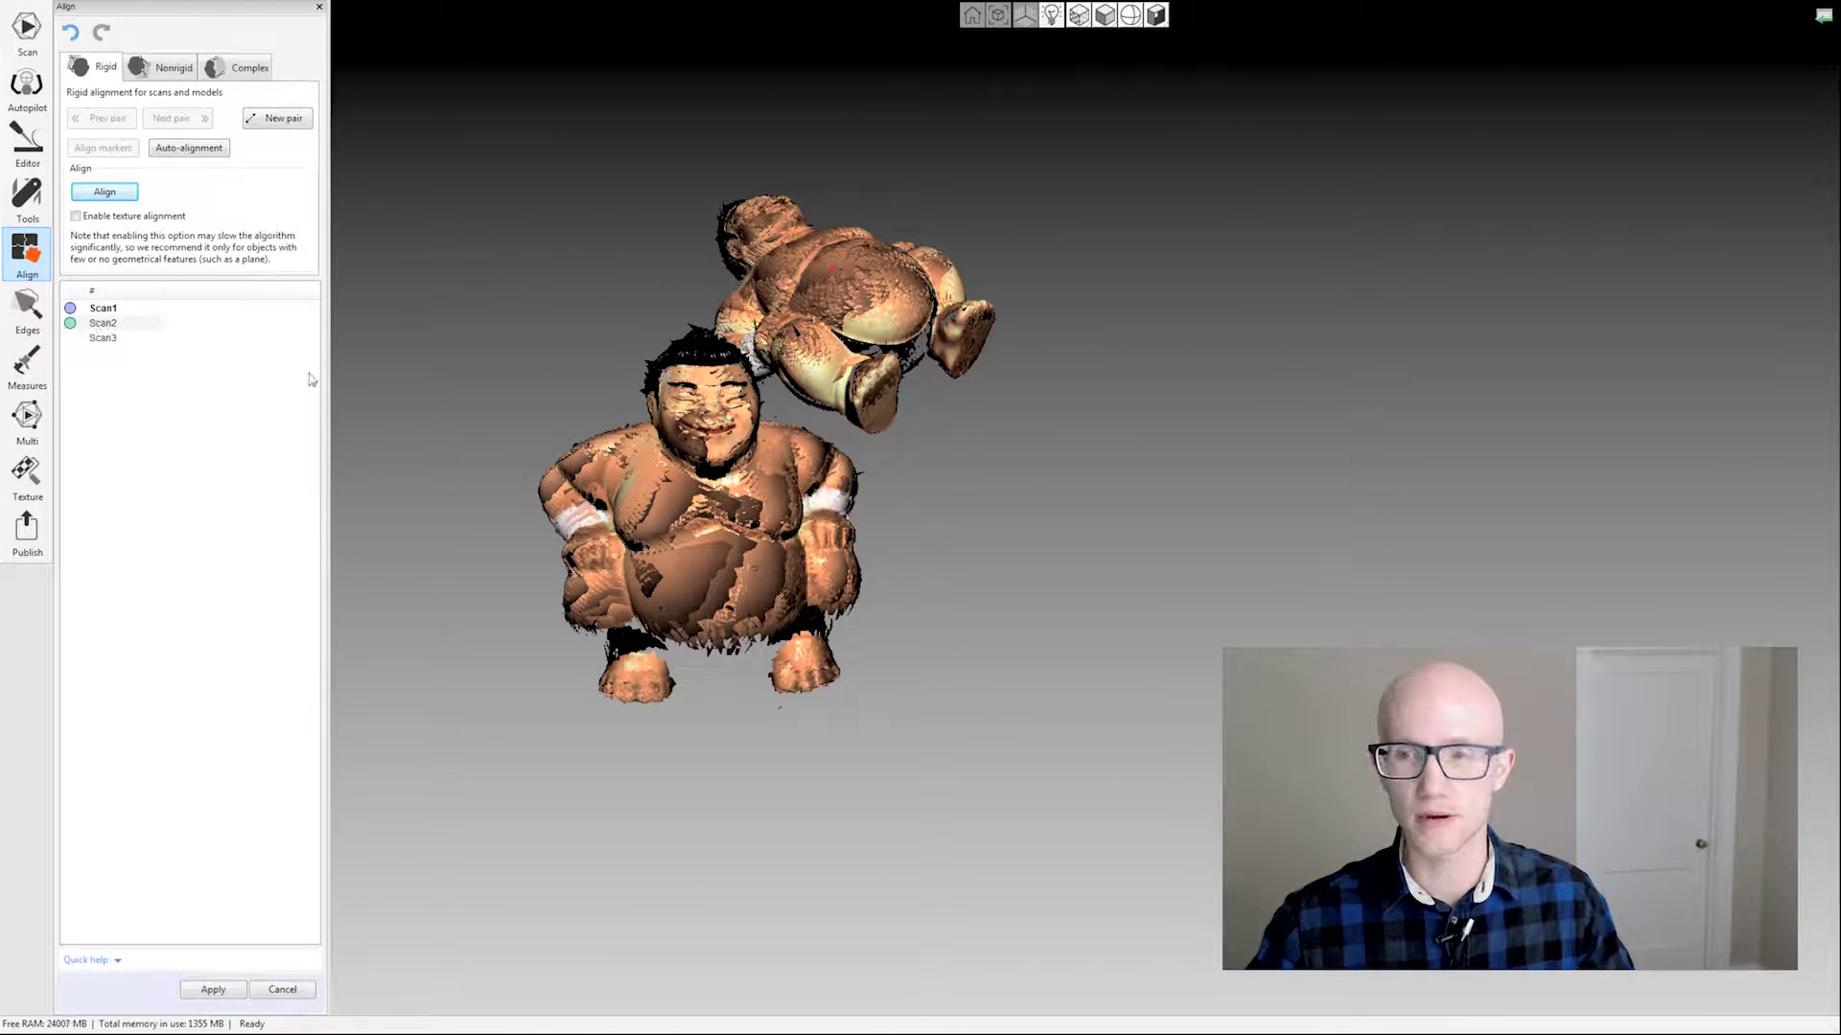
# Step: Place Scan2 upright to the right of Scan1, facing the same way
pyautogui.keyDown('ctrl'); pyautogui.moveTo(880, 326); pyautogui.dragTo(886, 450); pyautogui.keyUp('ctrl')
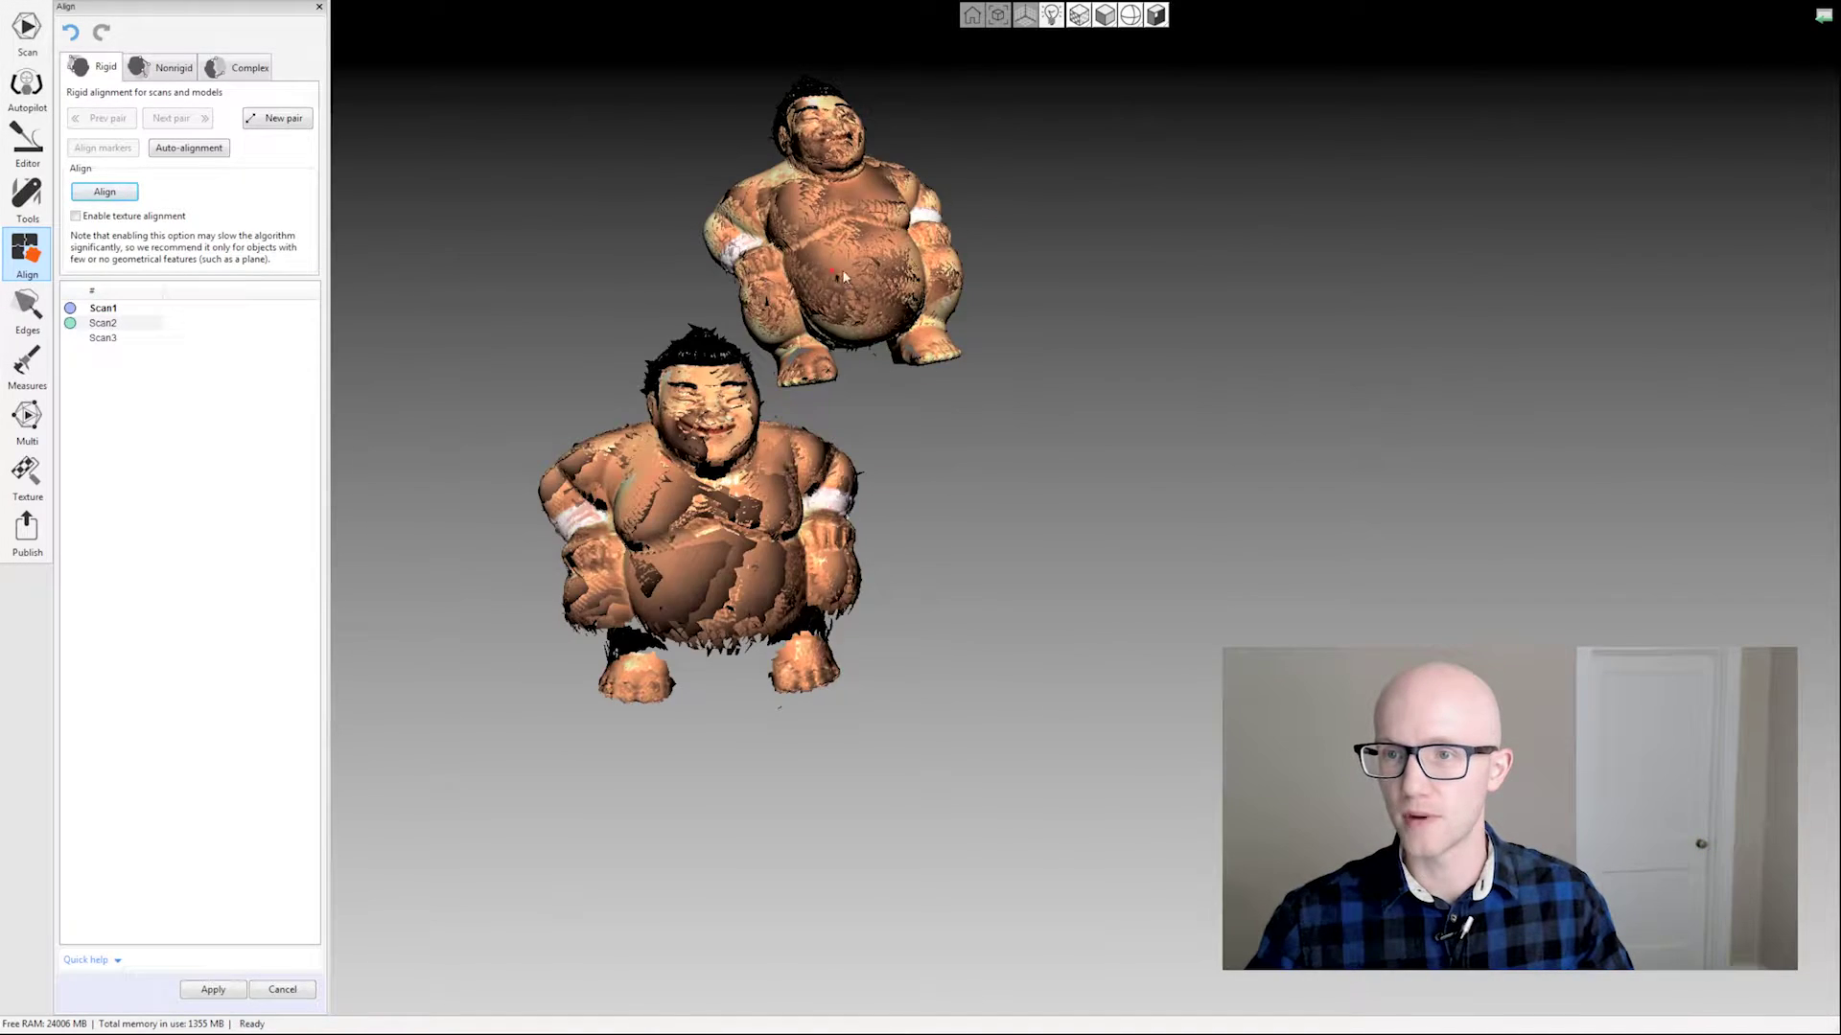
pyautogui.keyDown('ctrl'); pyautogui.moveTo(844, 276); pyautogui.dragTo(1036, 473); pyautogui.keyUp('ctrl')
pyautogui.moveTo(822, 410); pyautogui.dragTo(895, 364)
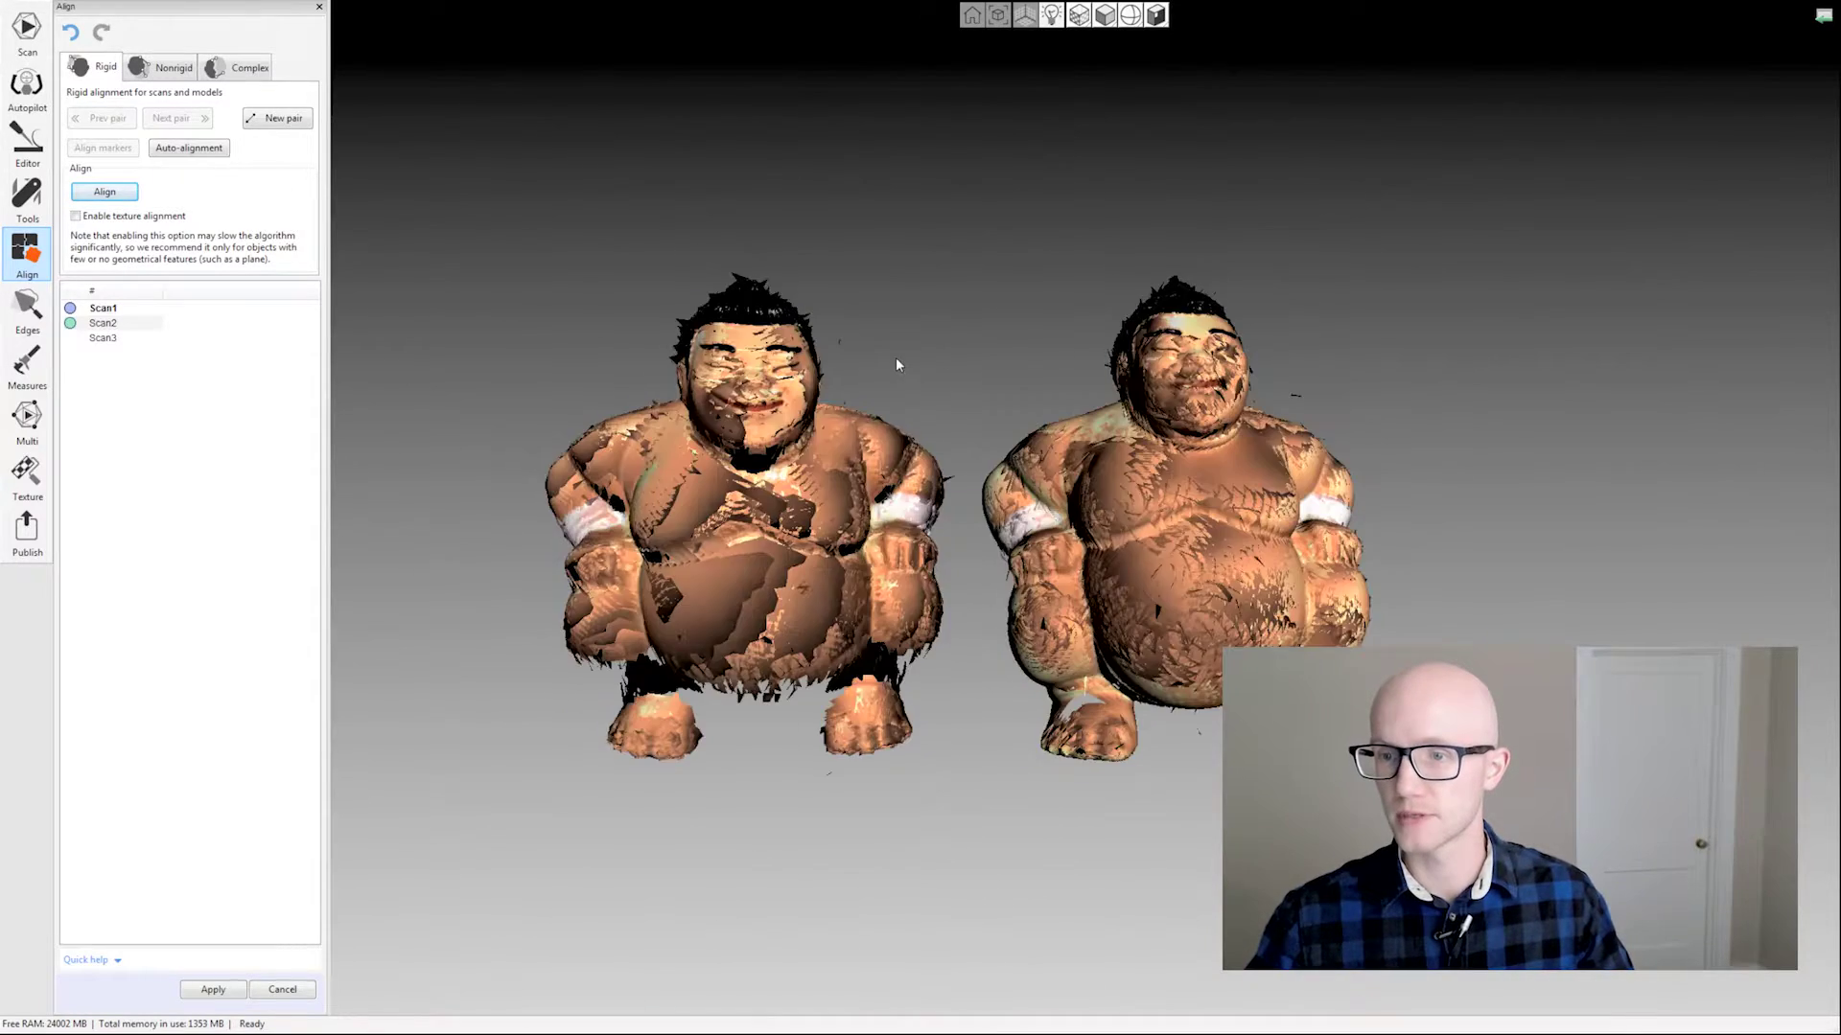
pyautogui.keyDown('ctrl'); pyautogui.moveTo(1093, 431); pyautogui.dragTo(1102, 437); pyautogui.keyUp('ctrl')
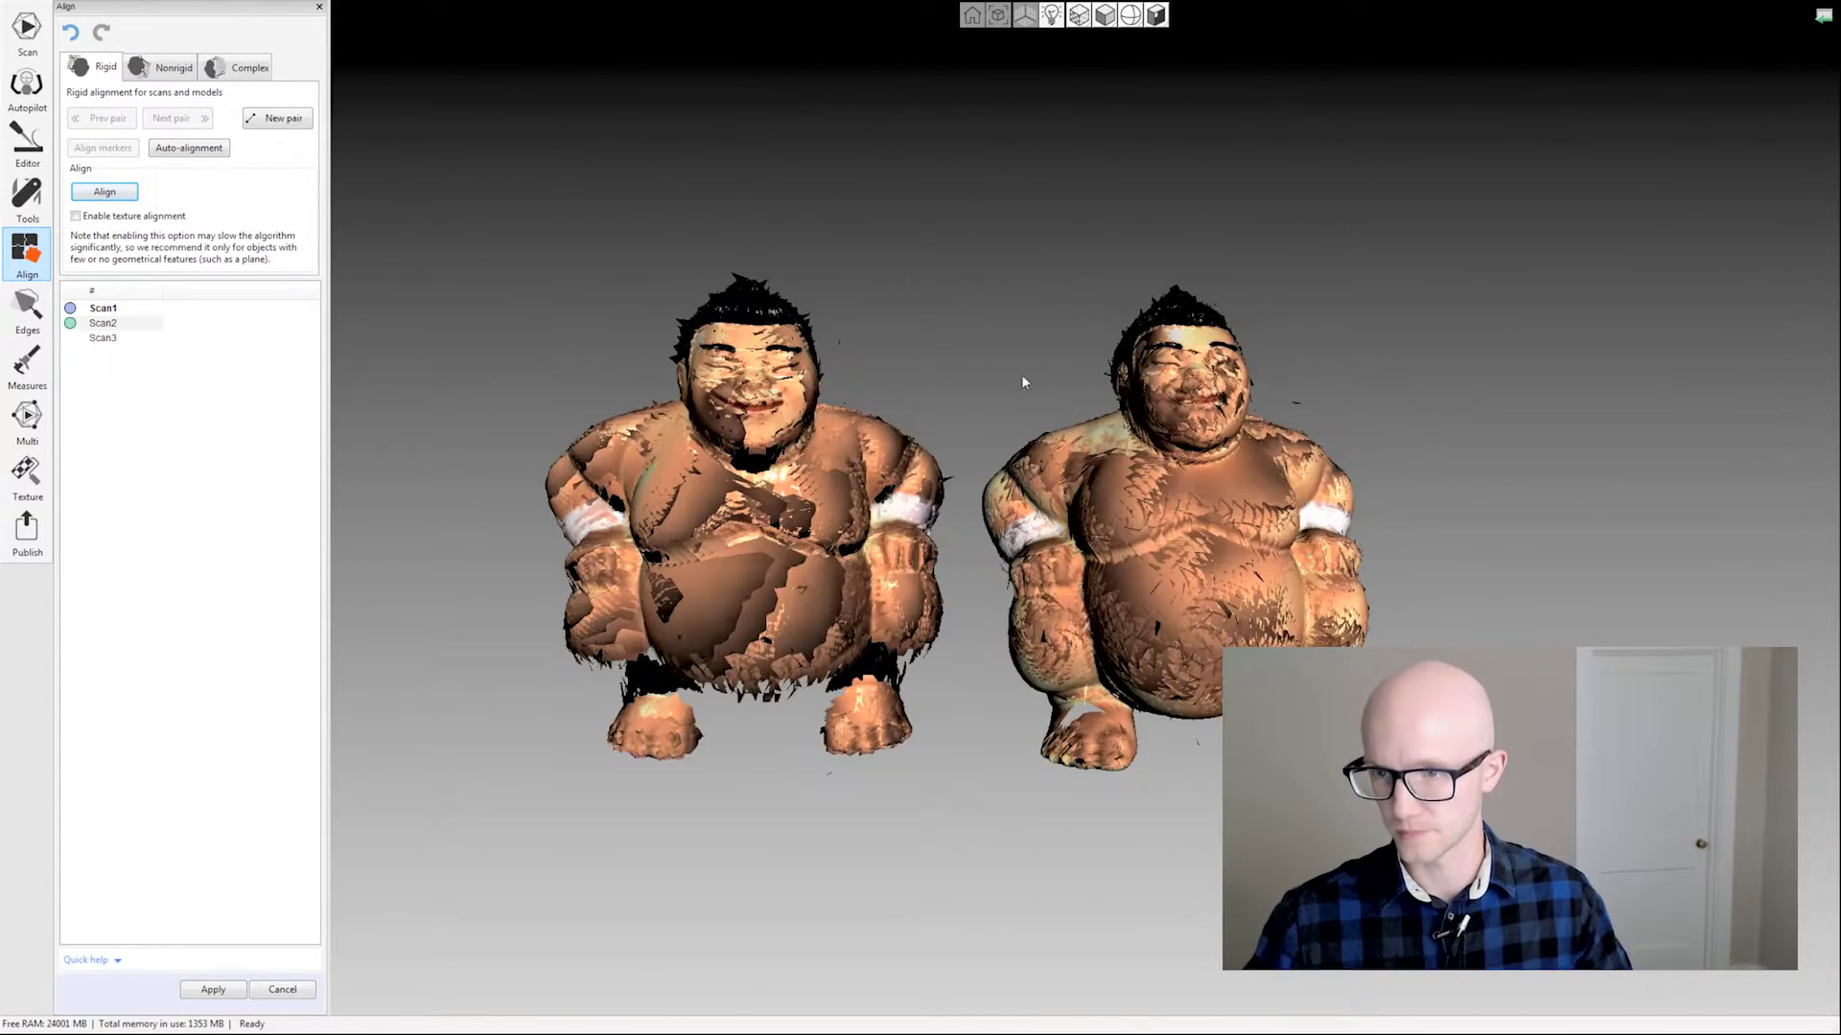
pyautogui.moveTo(1023, 381); pyautogui.dragTo(952, 359)
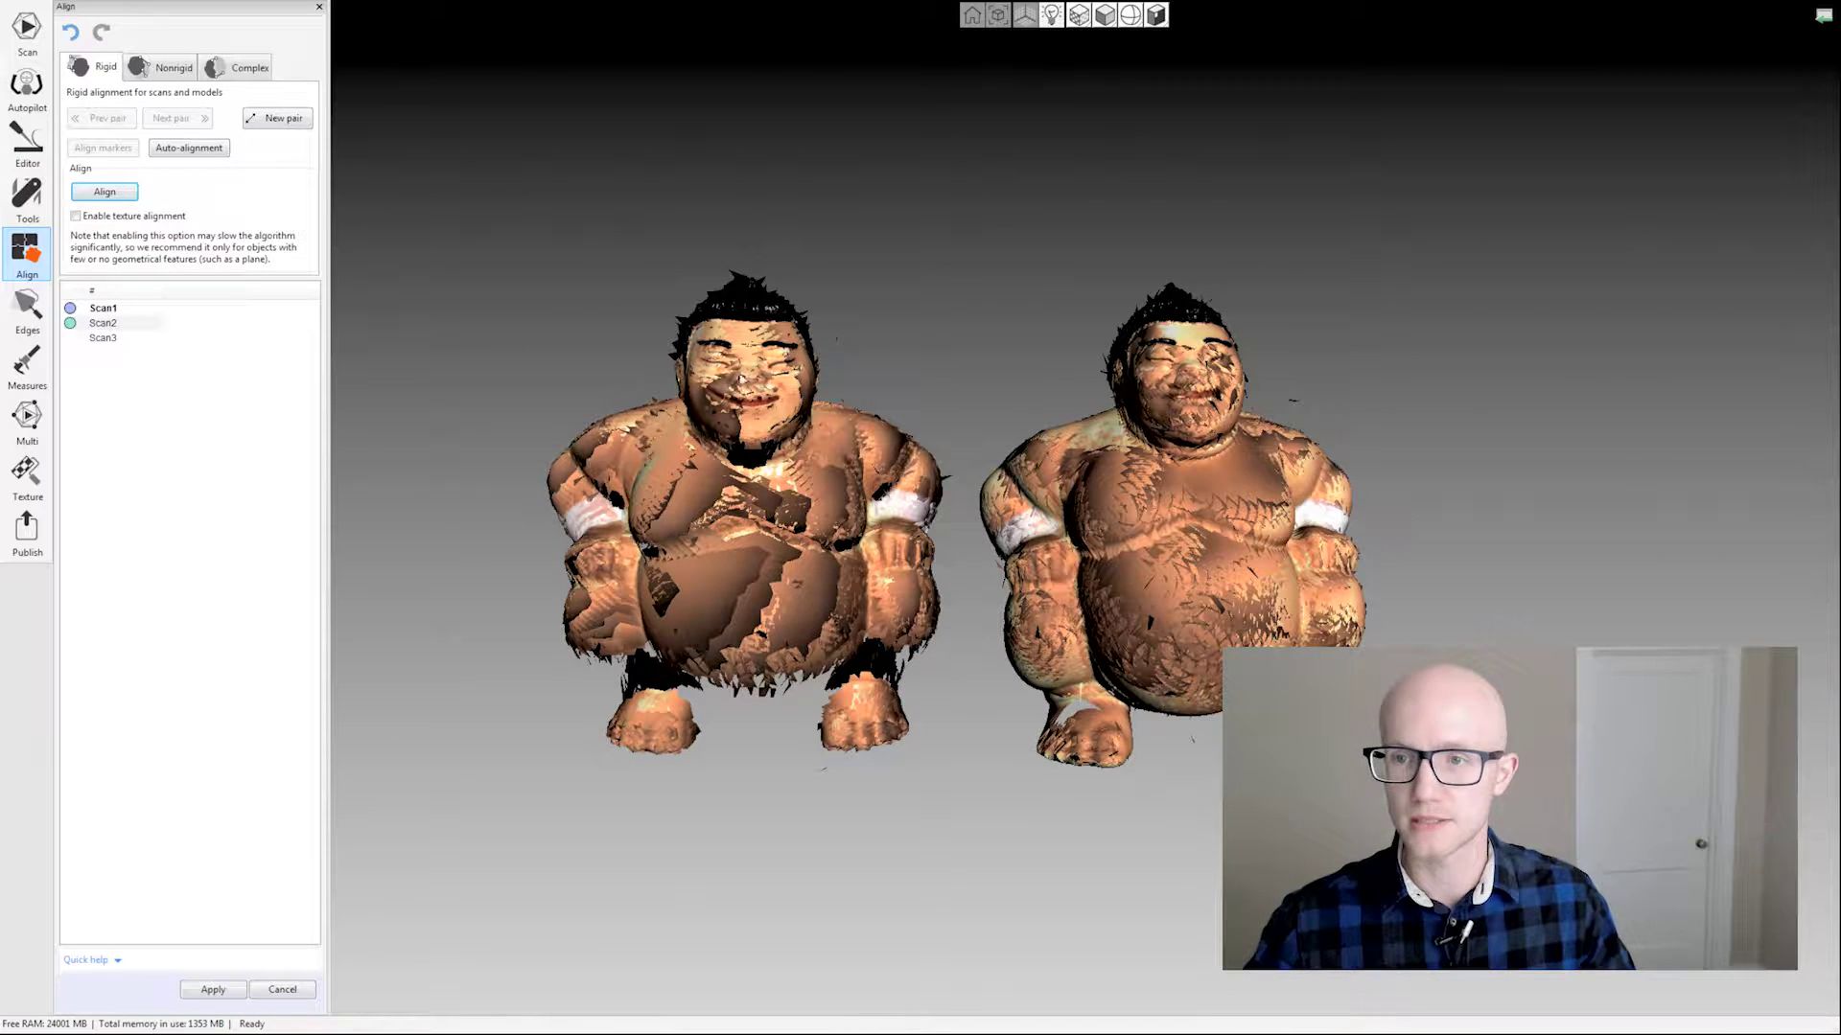
pyautogui.click(751, 376)
pyautogui.click(1194, 371)
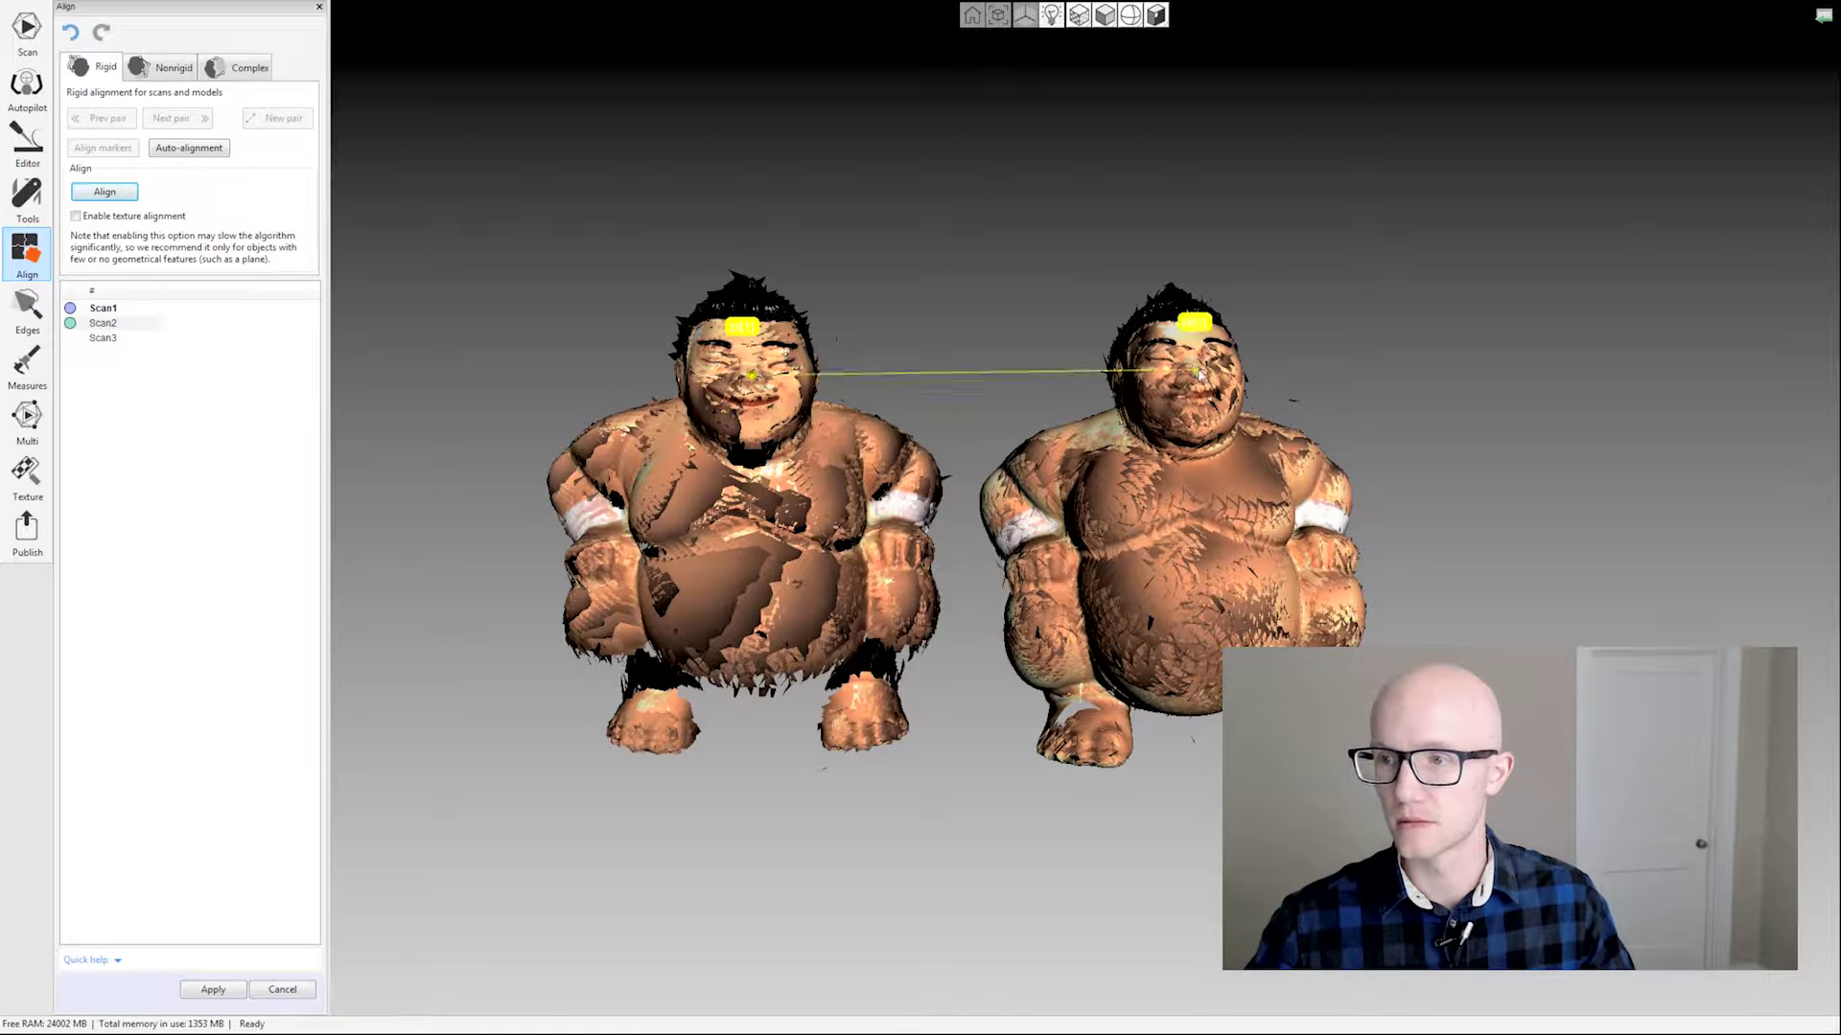
pyautogui.click(617, 541)
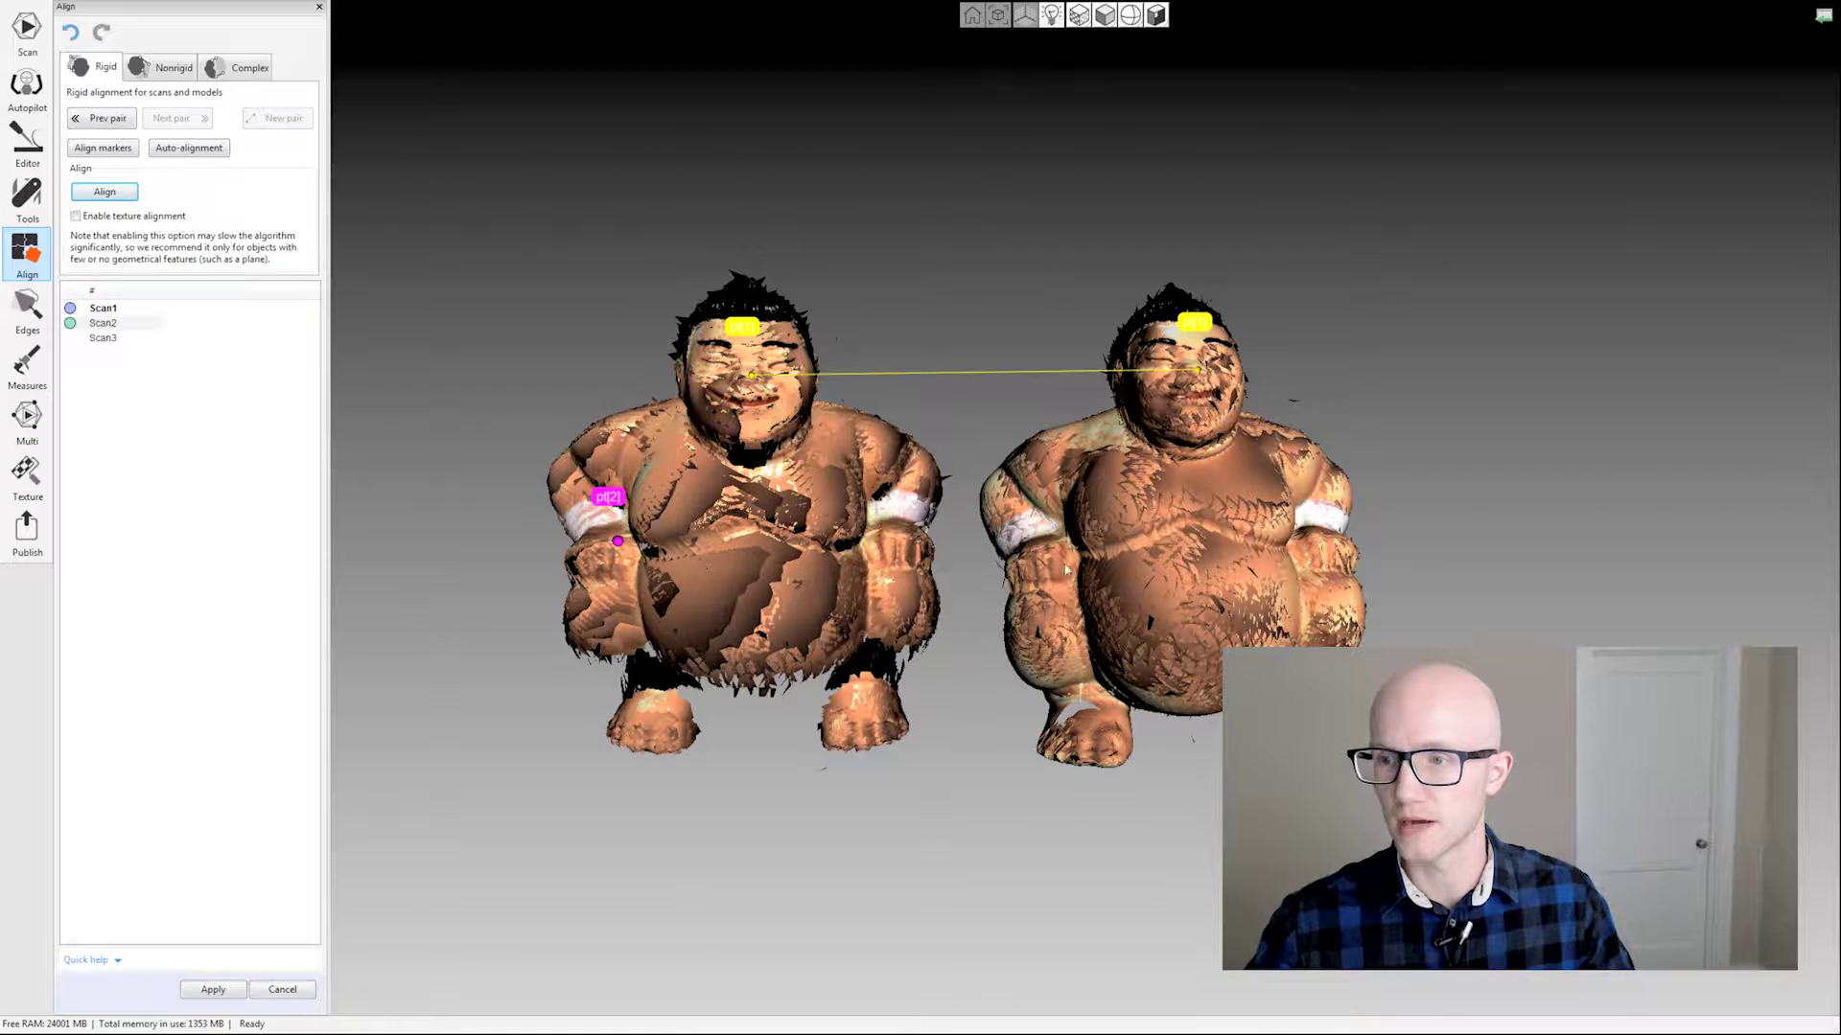
pyautogui.click(1052, 549)
pyautogui.click(836, 736)
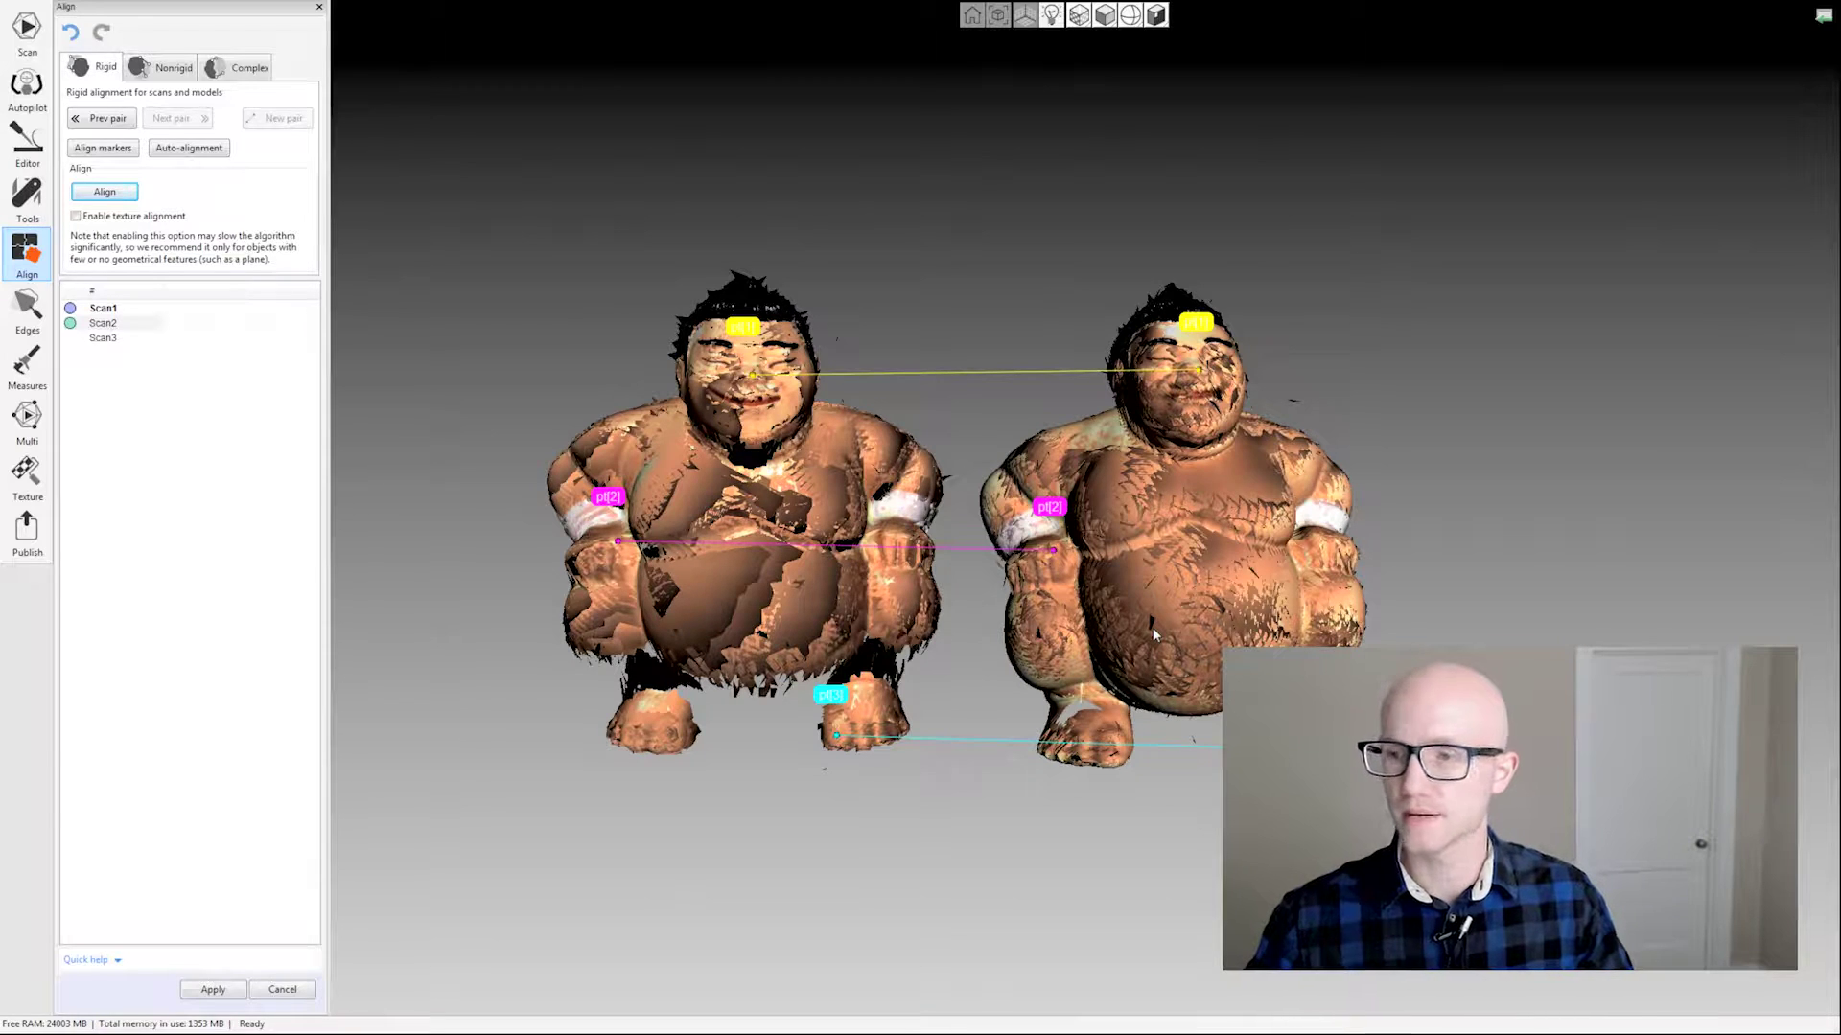
pyautogui.moveTo(870, 219); pyautogui.dragTo(896, 201)
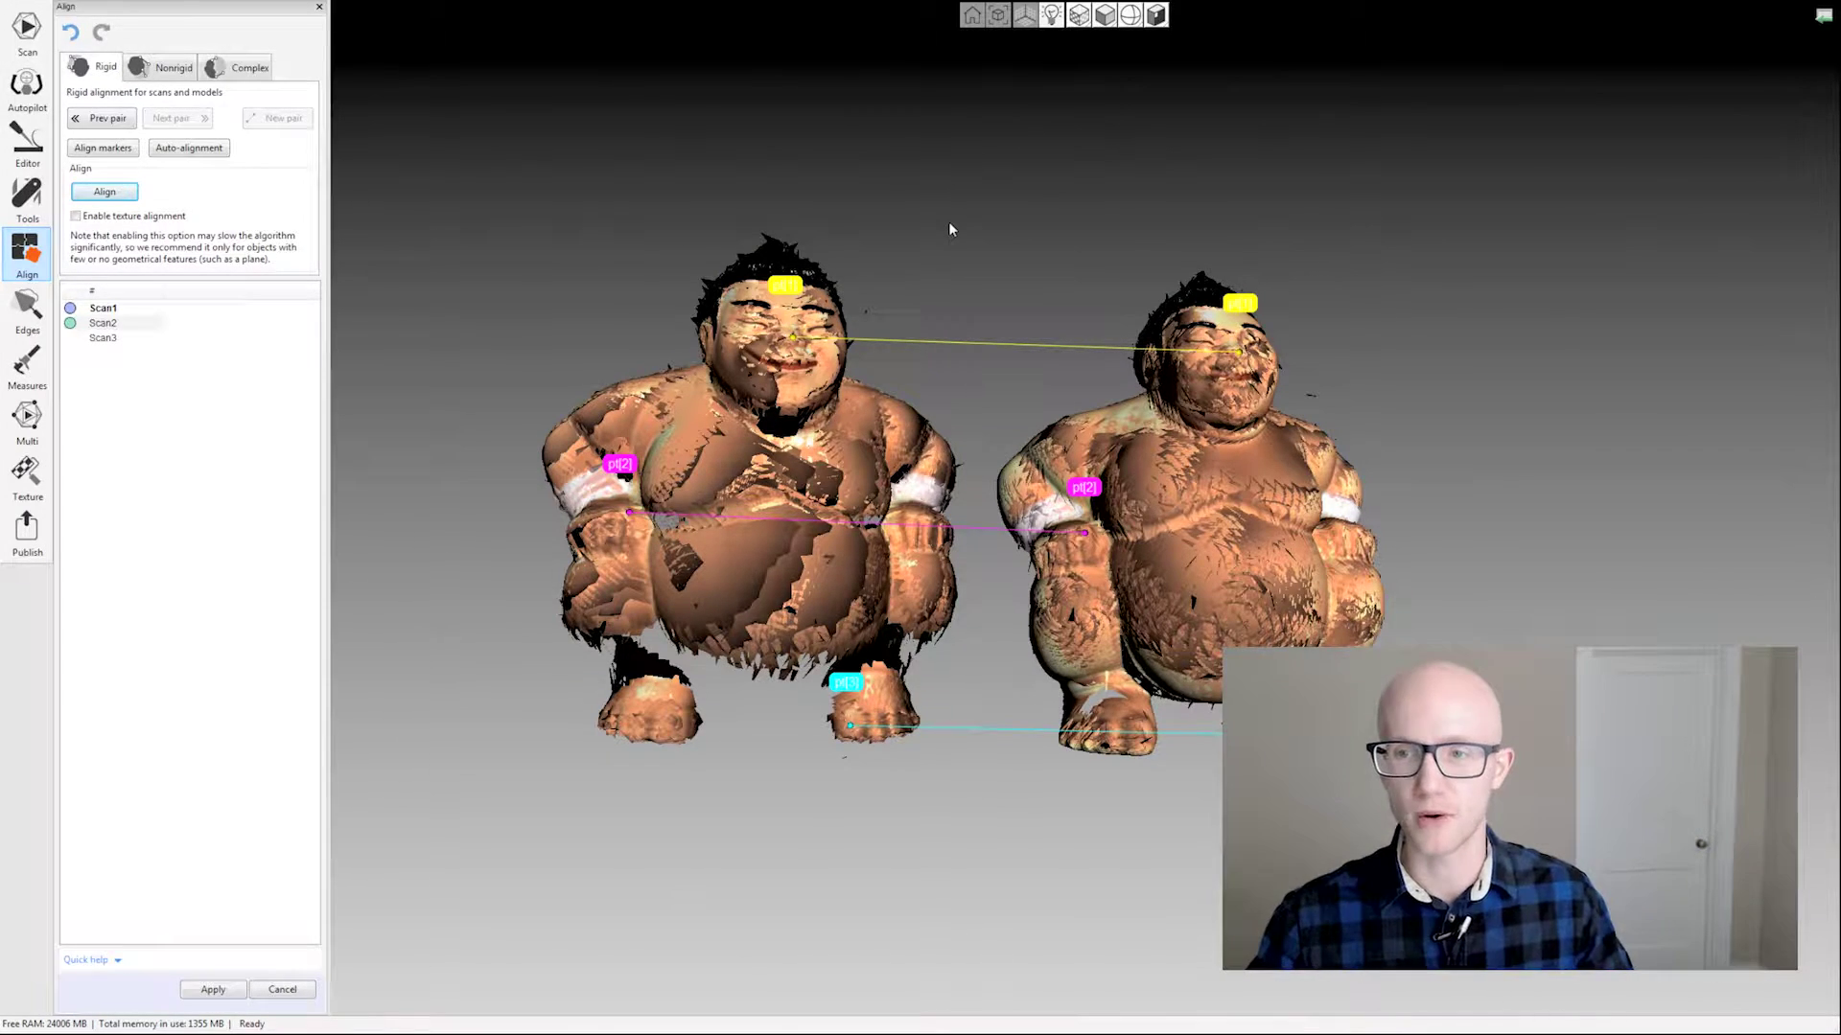
pyautogui.moveTo(988, 216); pyautogui.dragTo(949, 257)
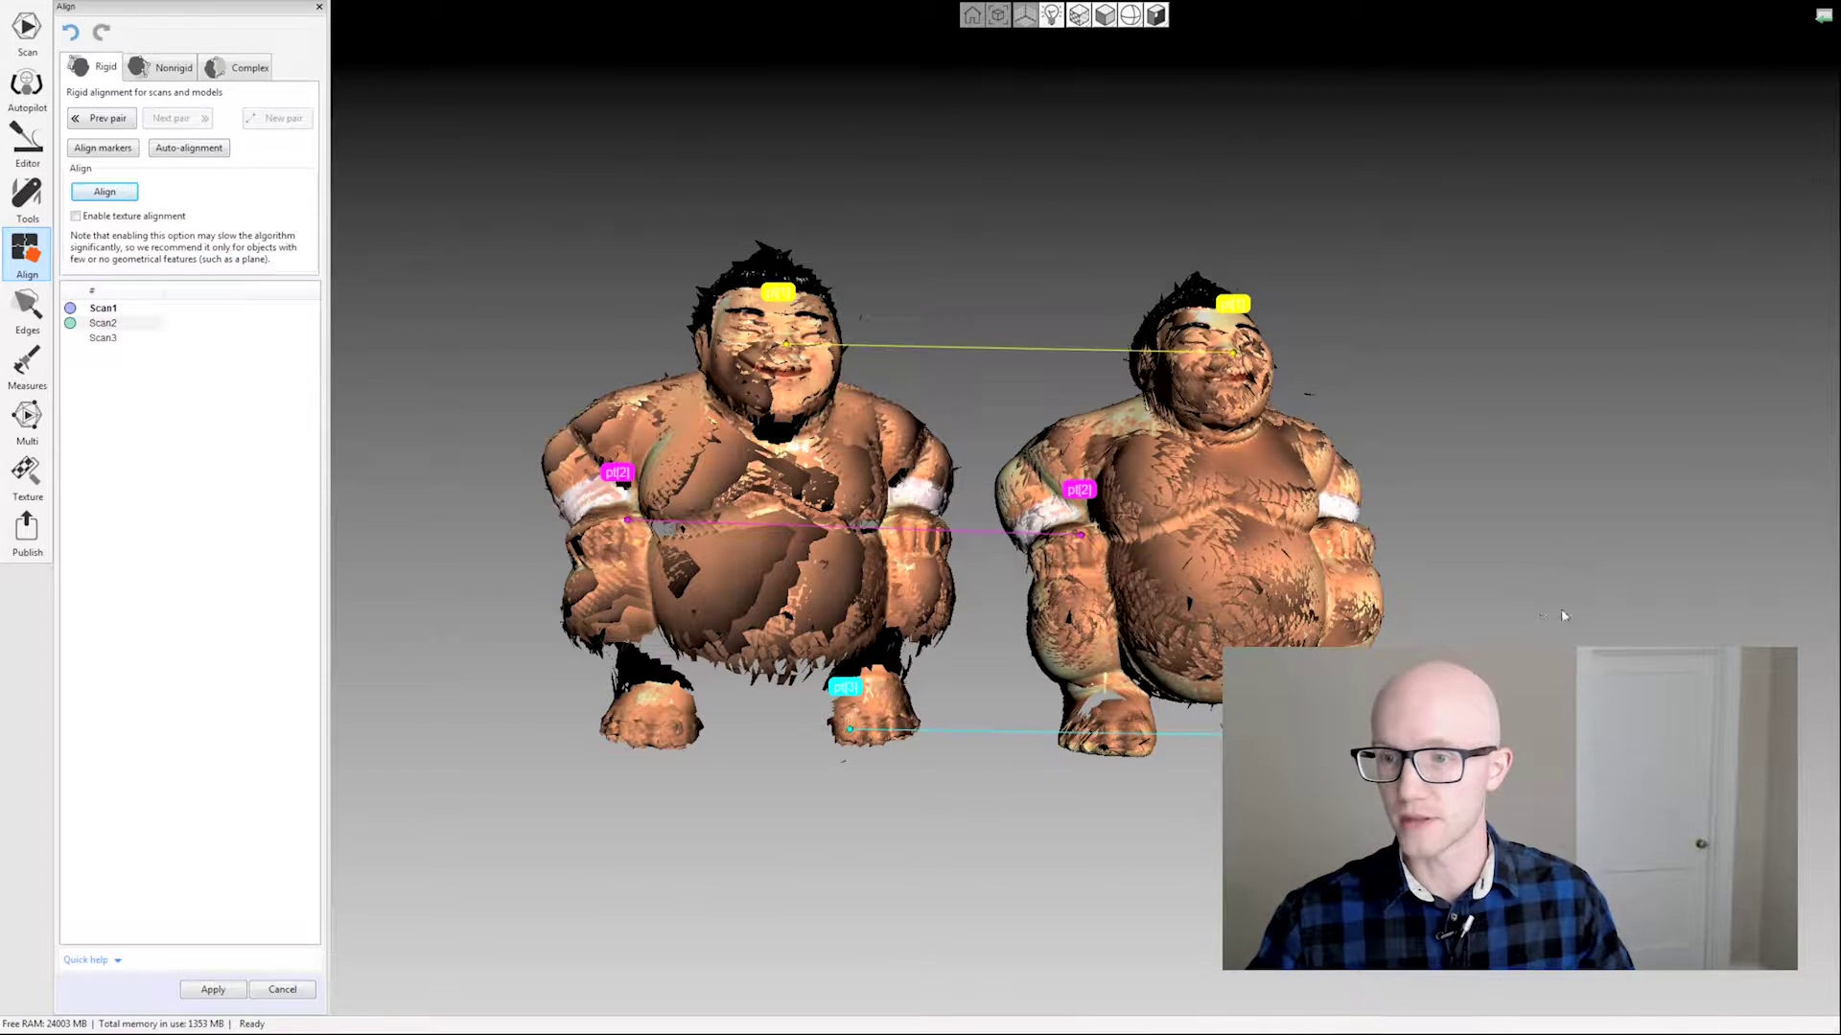
pyautogui.moveTo(1465, 578); pyautogui.dragTo(900, 243)
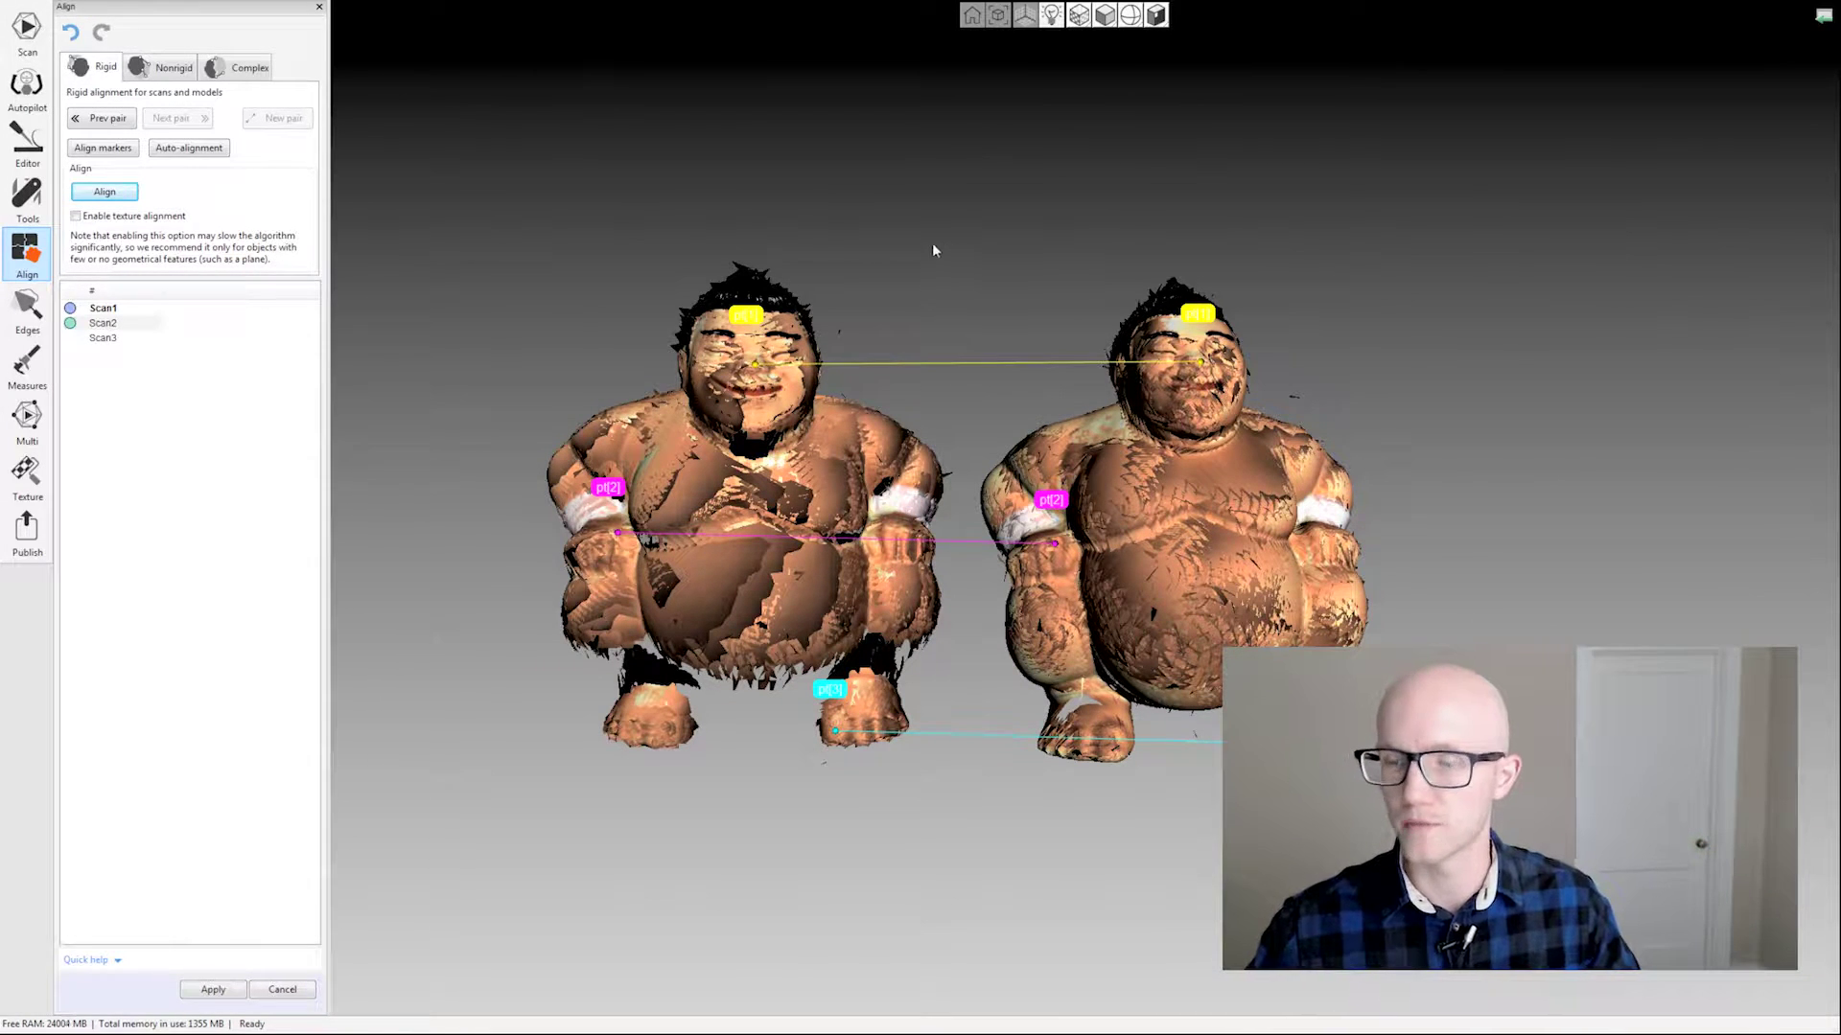
pyautogui.moveTo(932, 247)
pyautogui.mouseDown()
pyautogui.moveTo(916, 278)
pyautogui.moveTo(947, 284)
pyautogui.mouseUp()
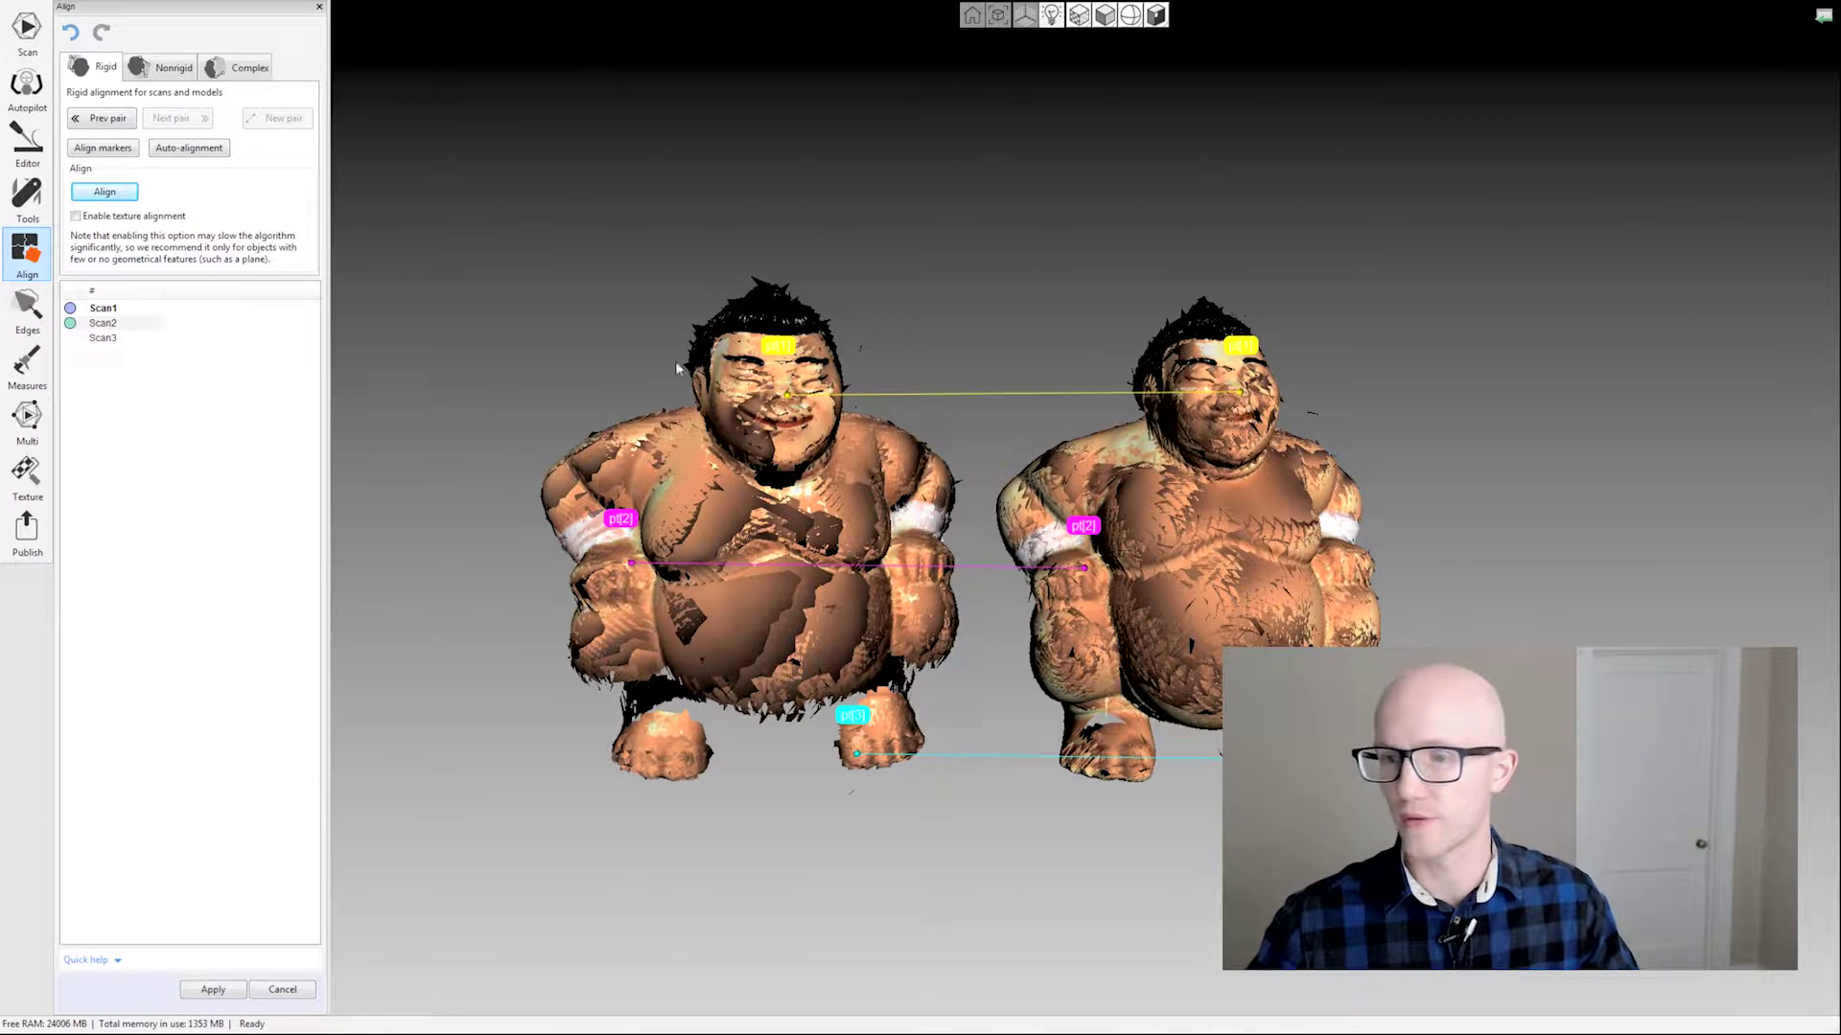
pyautogui.moveTo(928, 368); pyautogui.dragTo(983, 305)
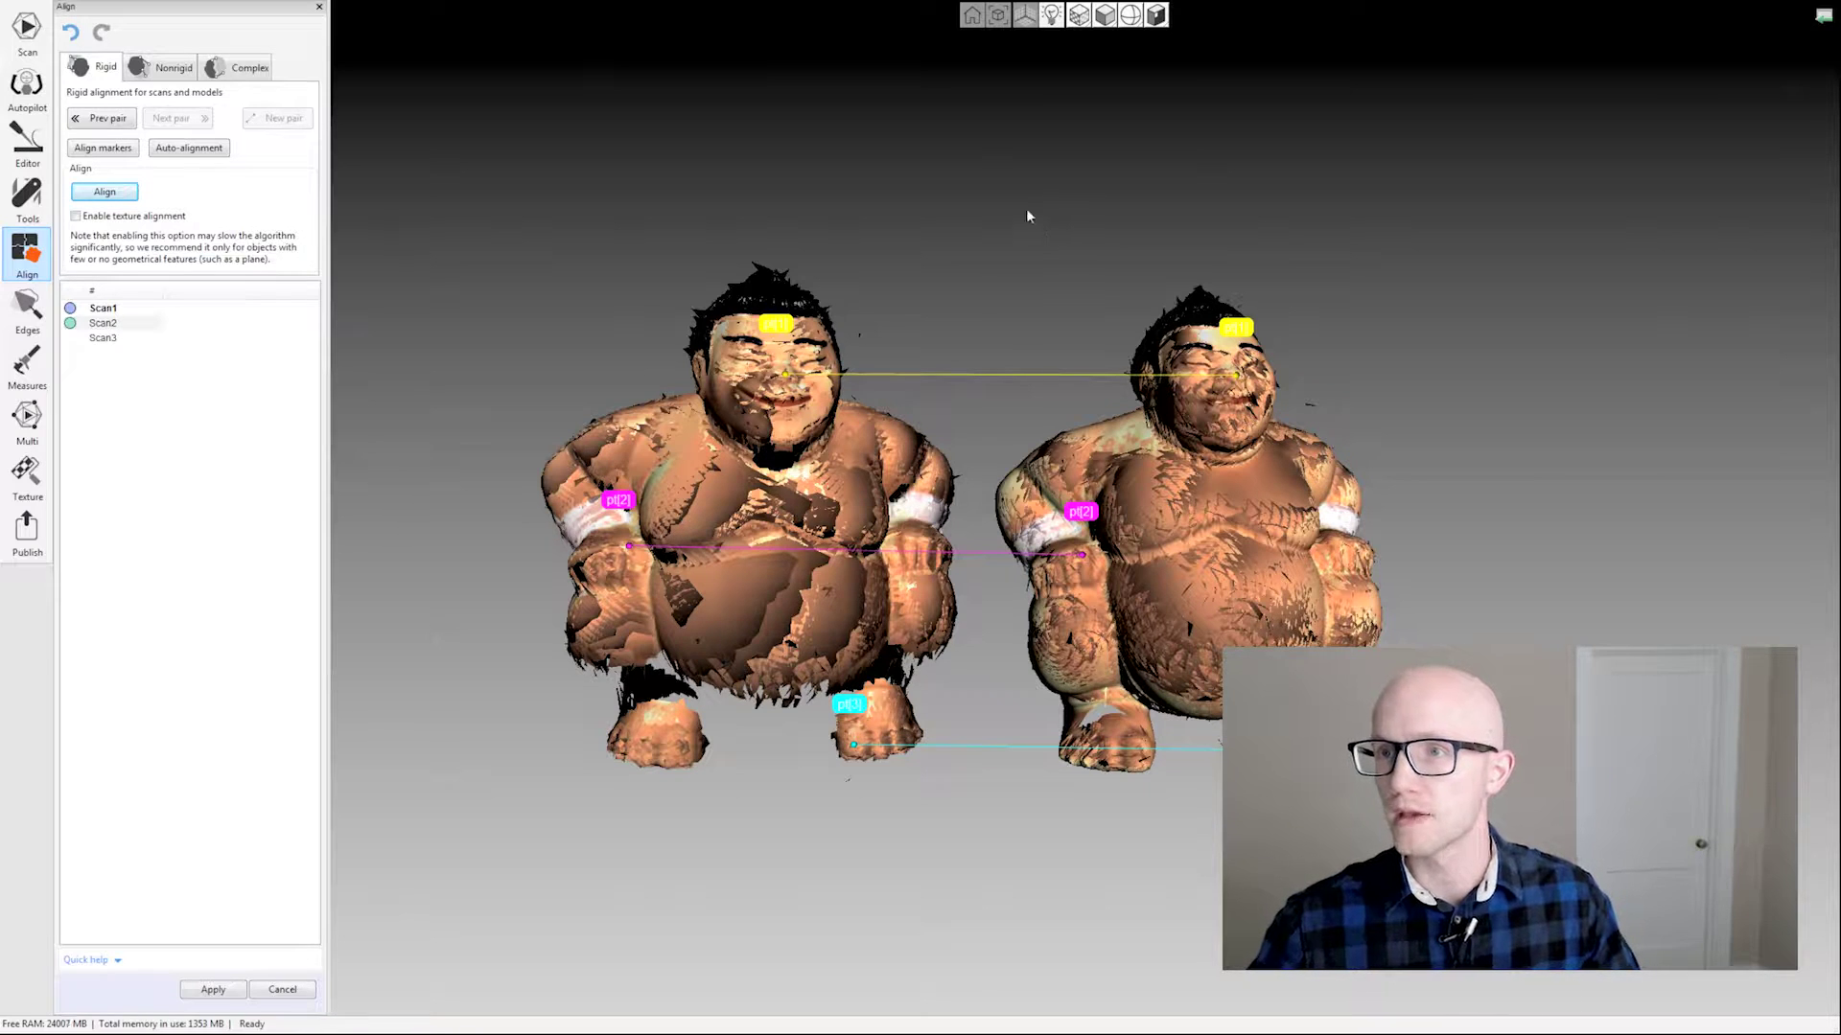
pyautogui.click(1080, 15)
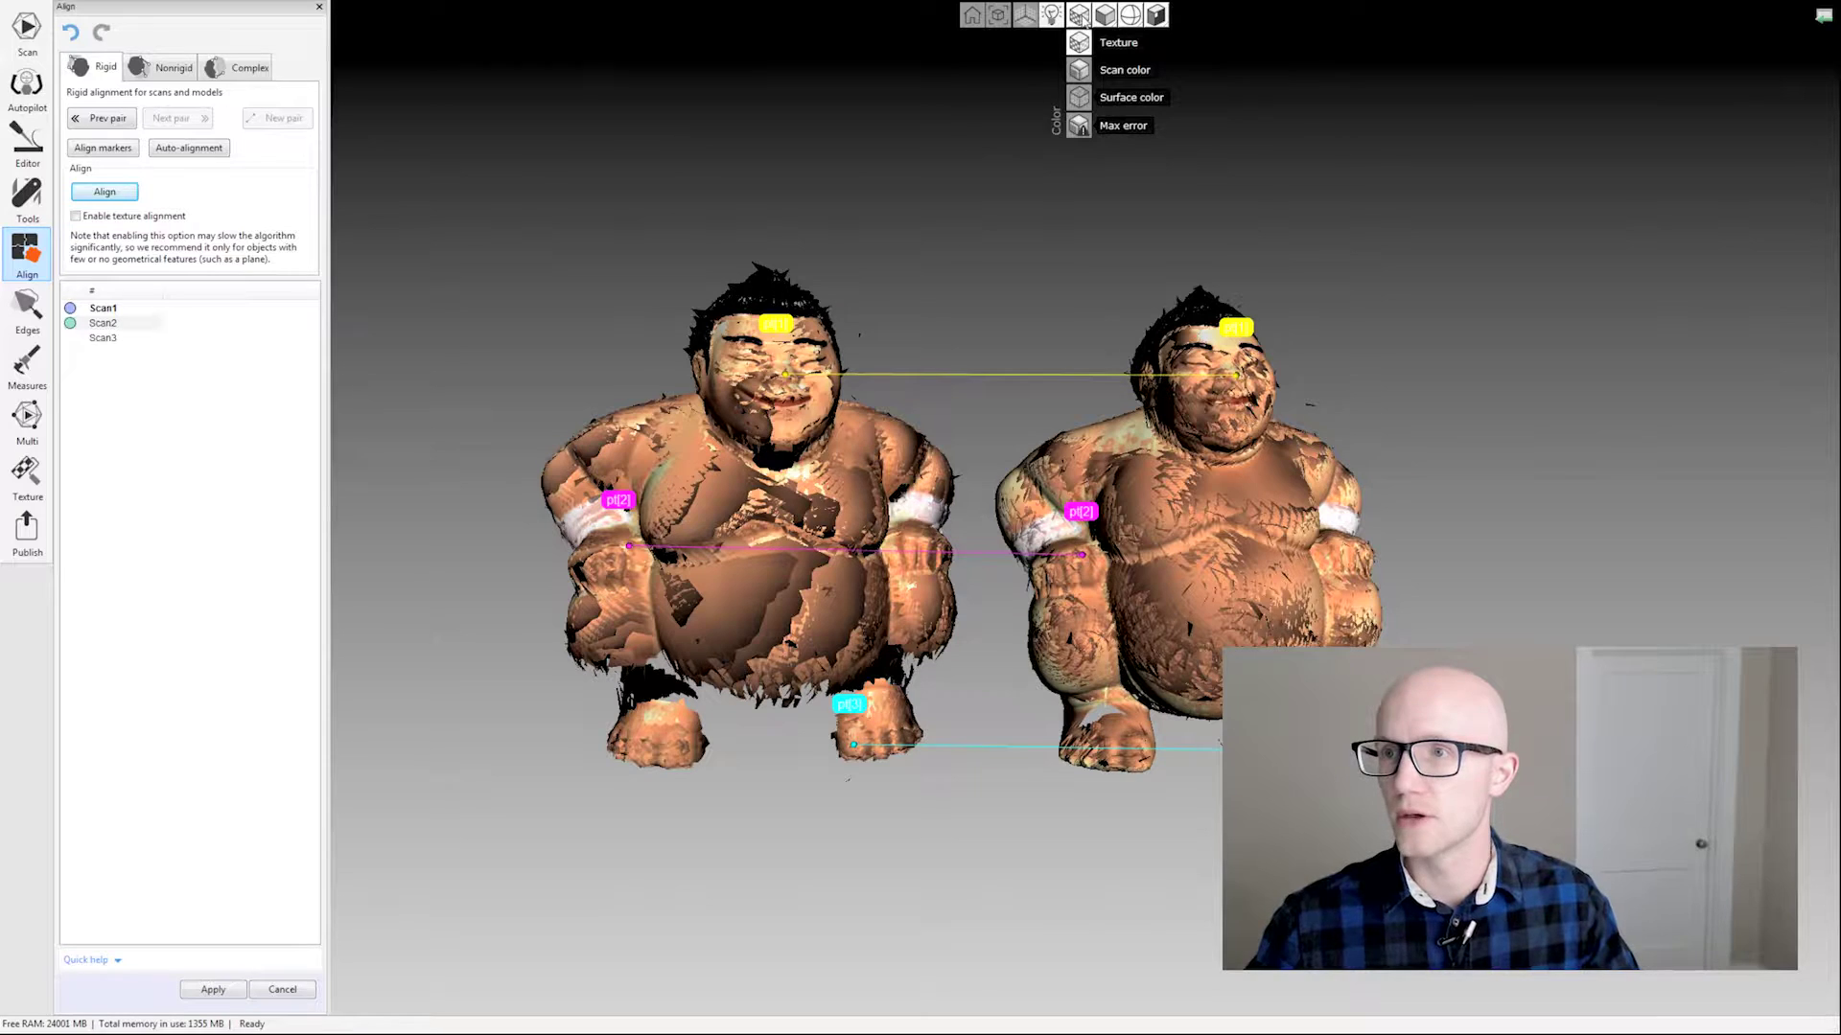
pyautogui.click(978, 82)
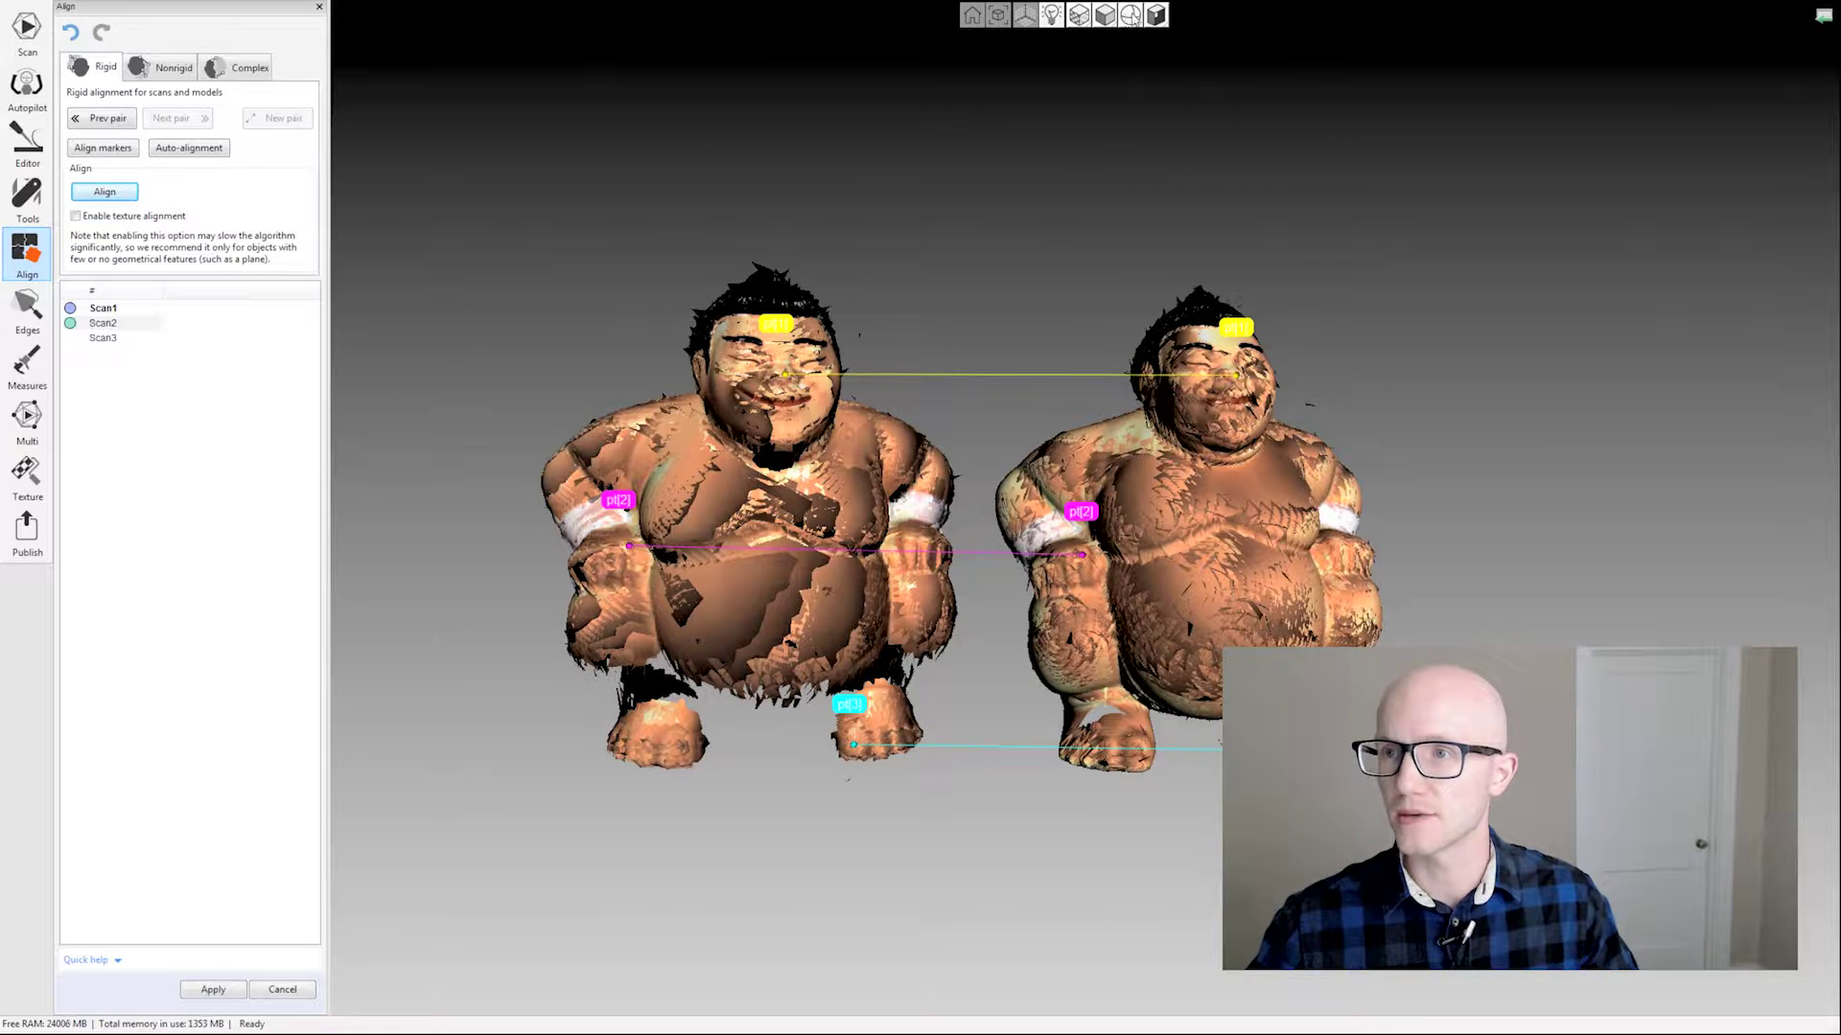
pyautogui.click(1133, 18)
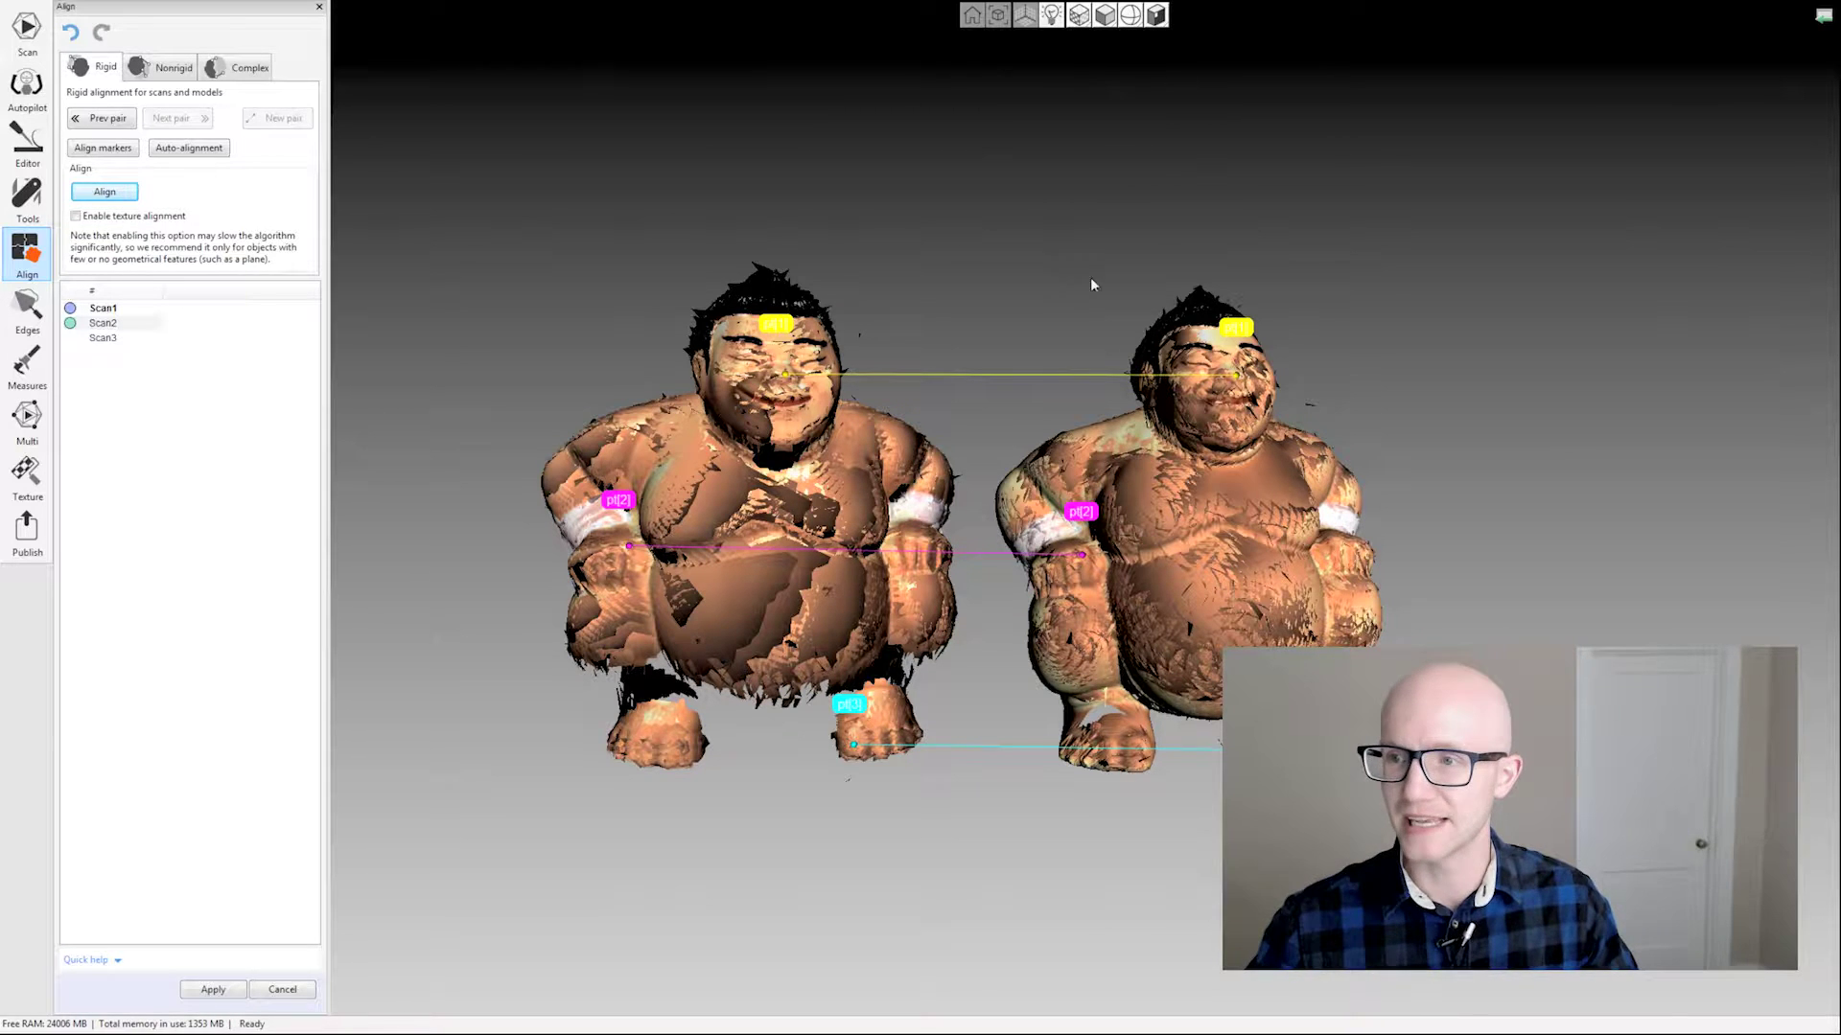
pyautogui.click(1052, 15)
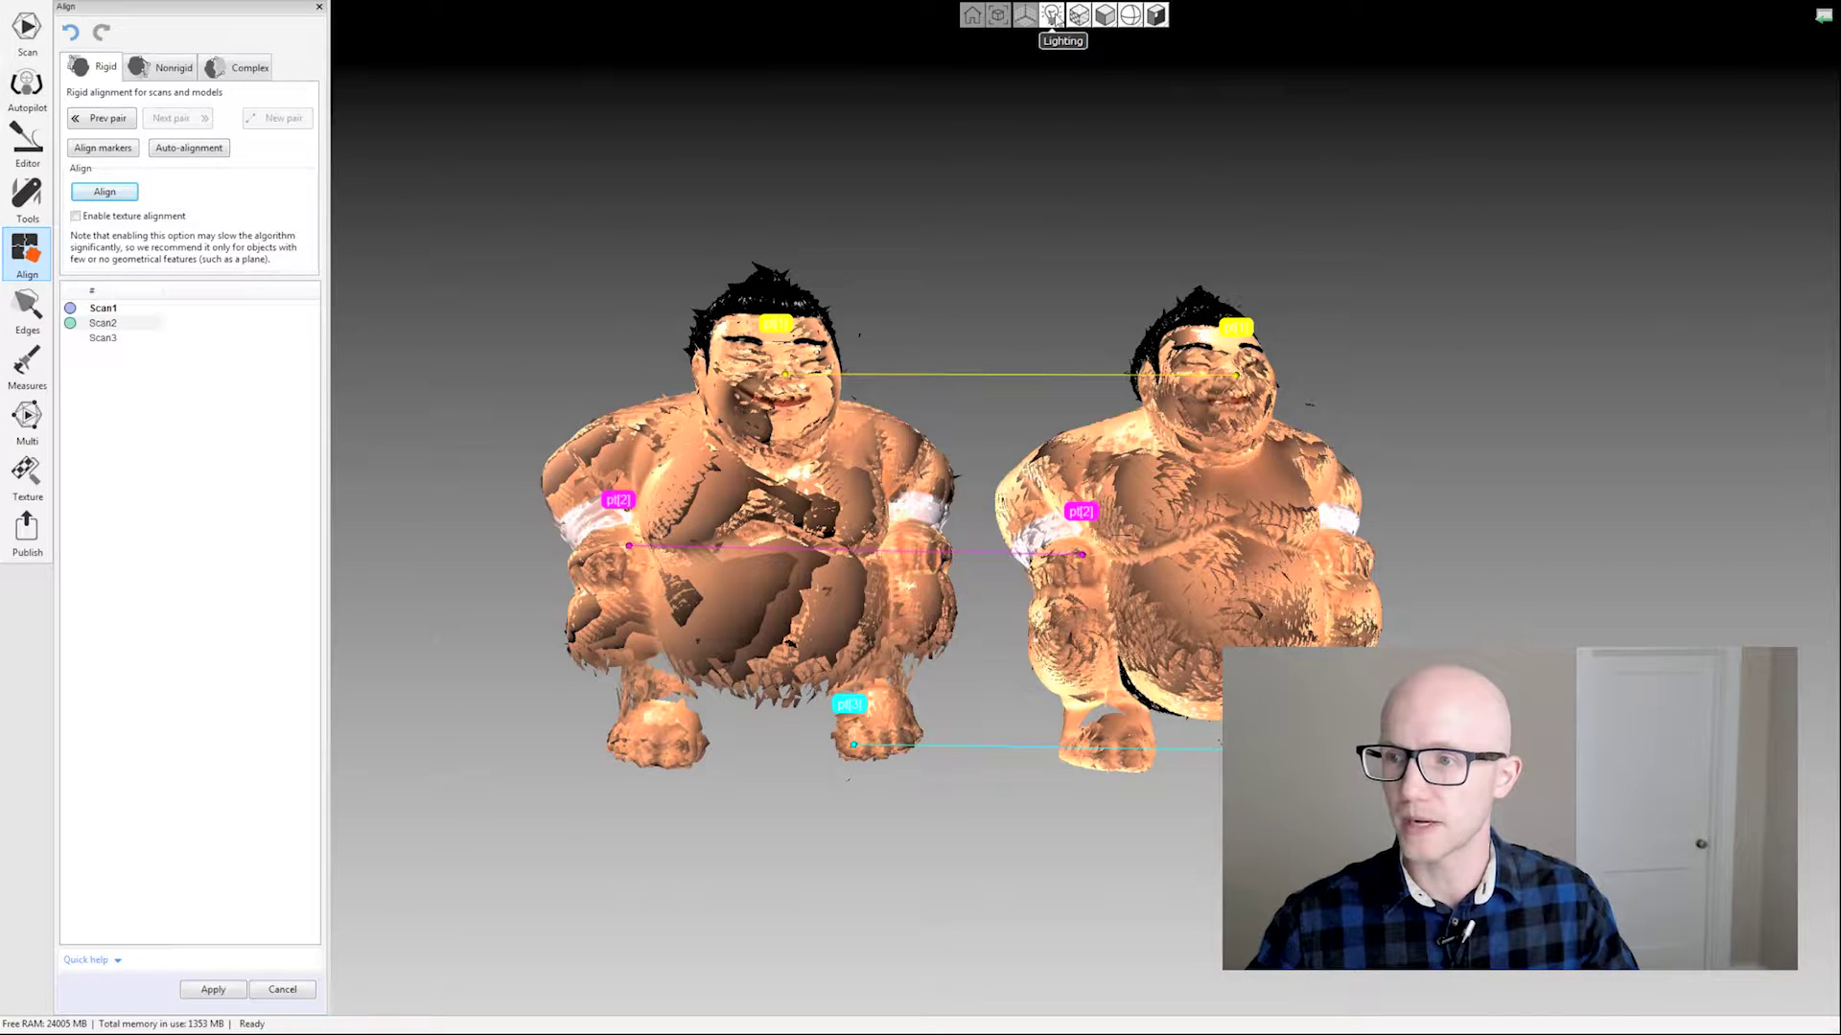
pyautogui.click(1052, 15)
pyautogui.click(1052, 15)
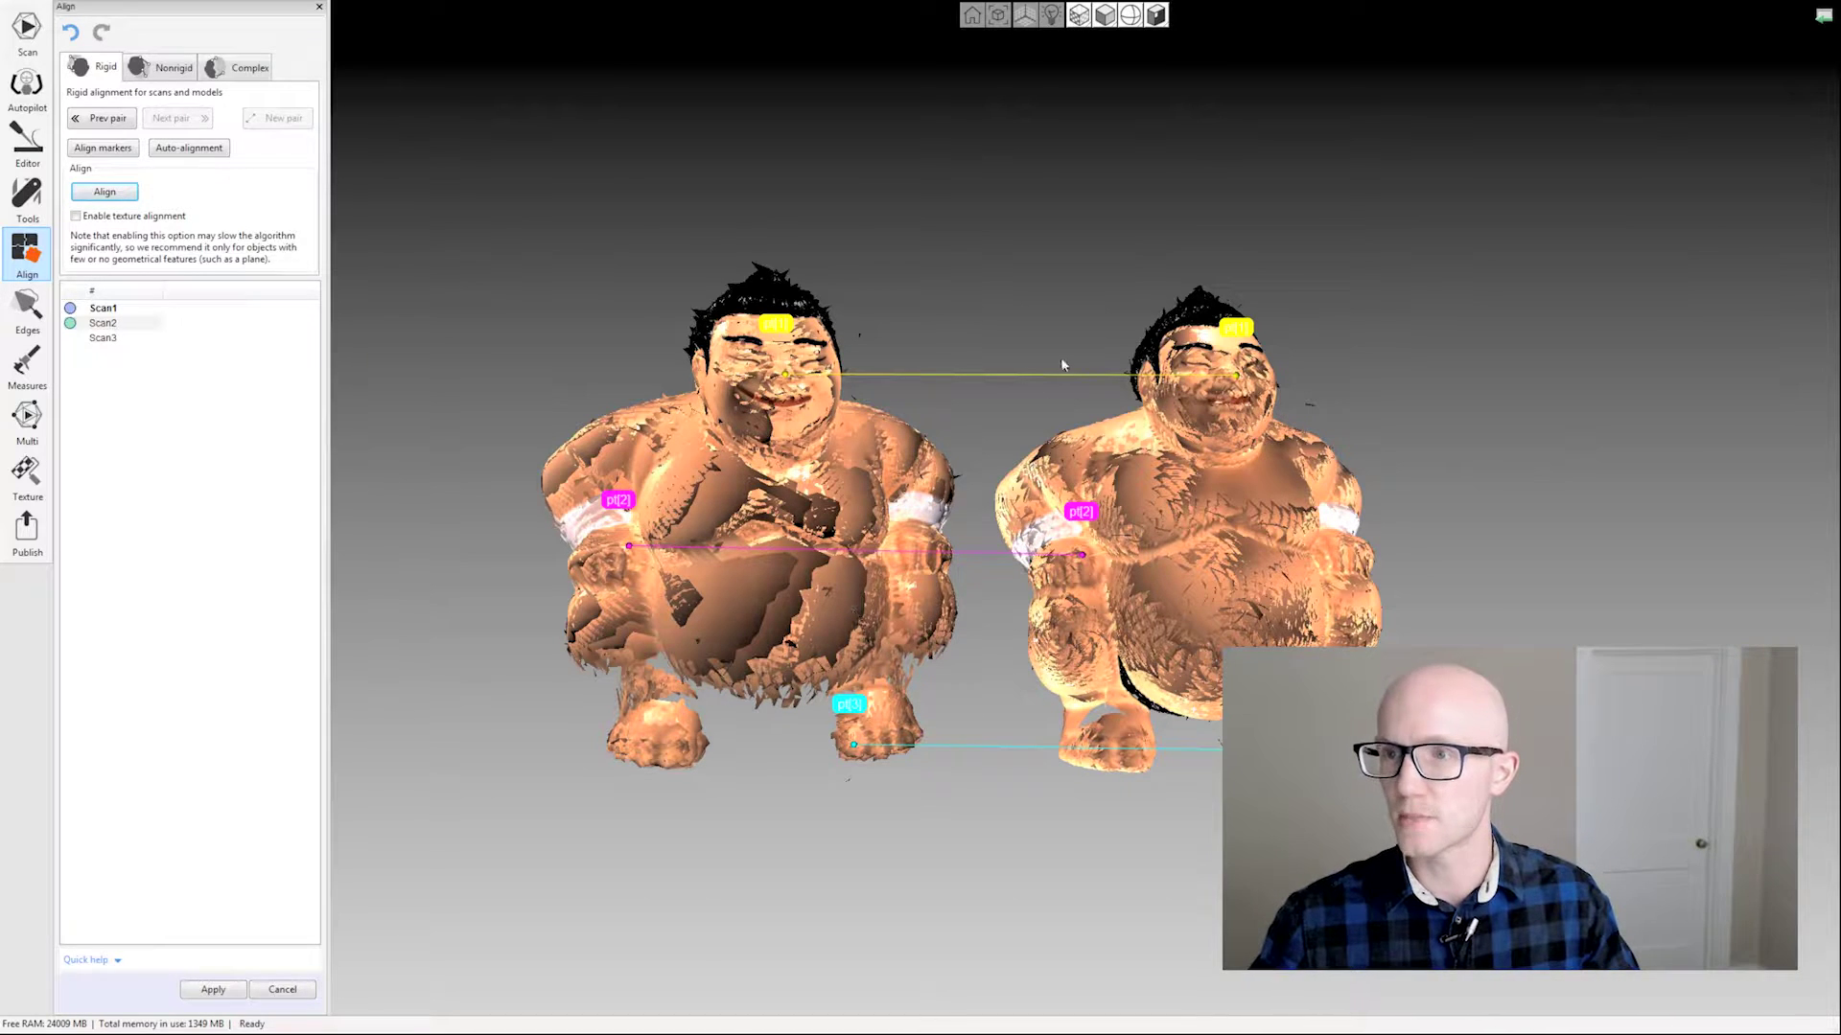
pyautogui.click(1052, 15)
pyautogui.click(1052, 15)
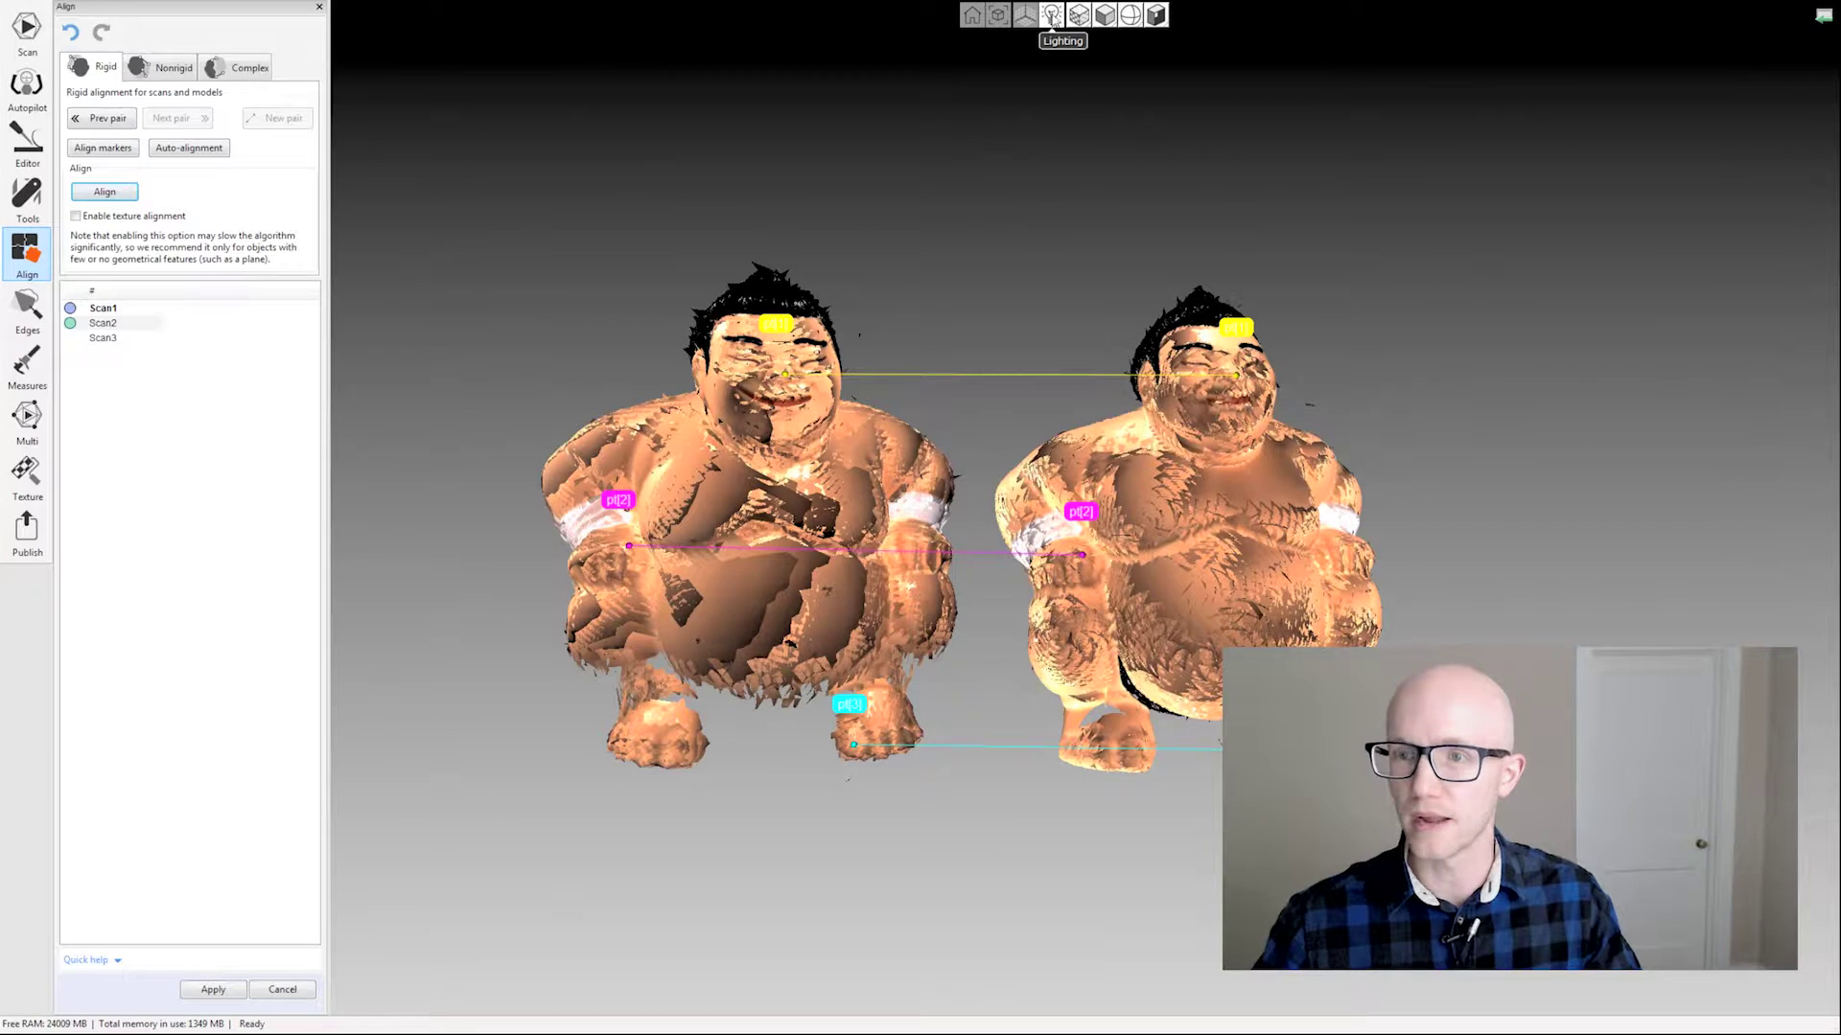
pyautogui.click(1051, 16)
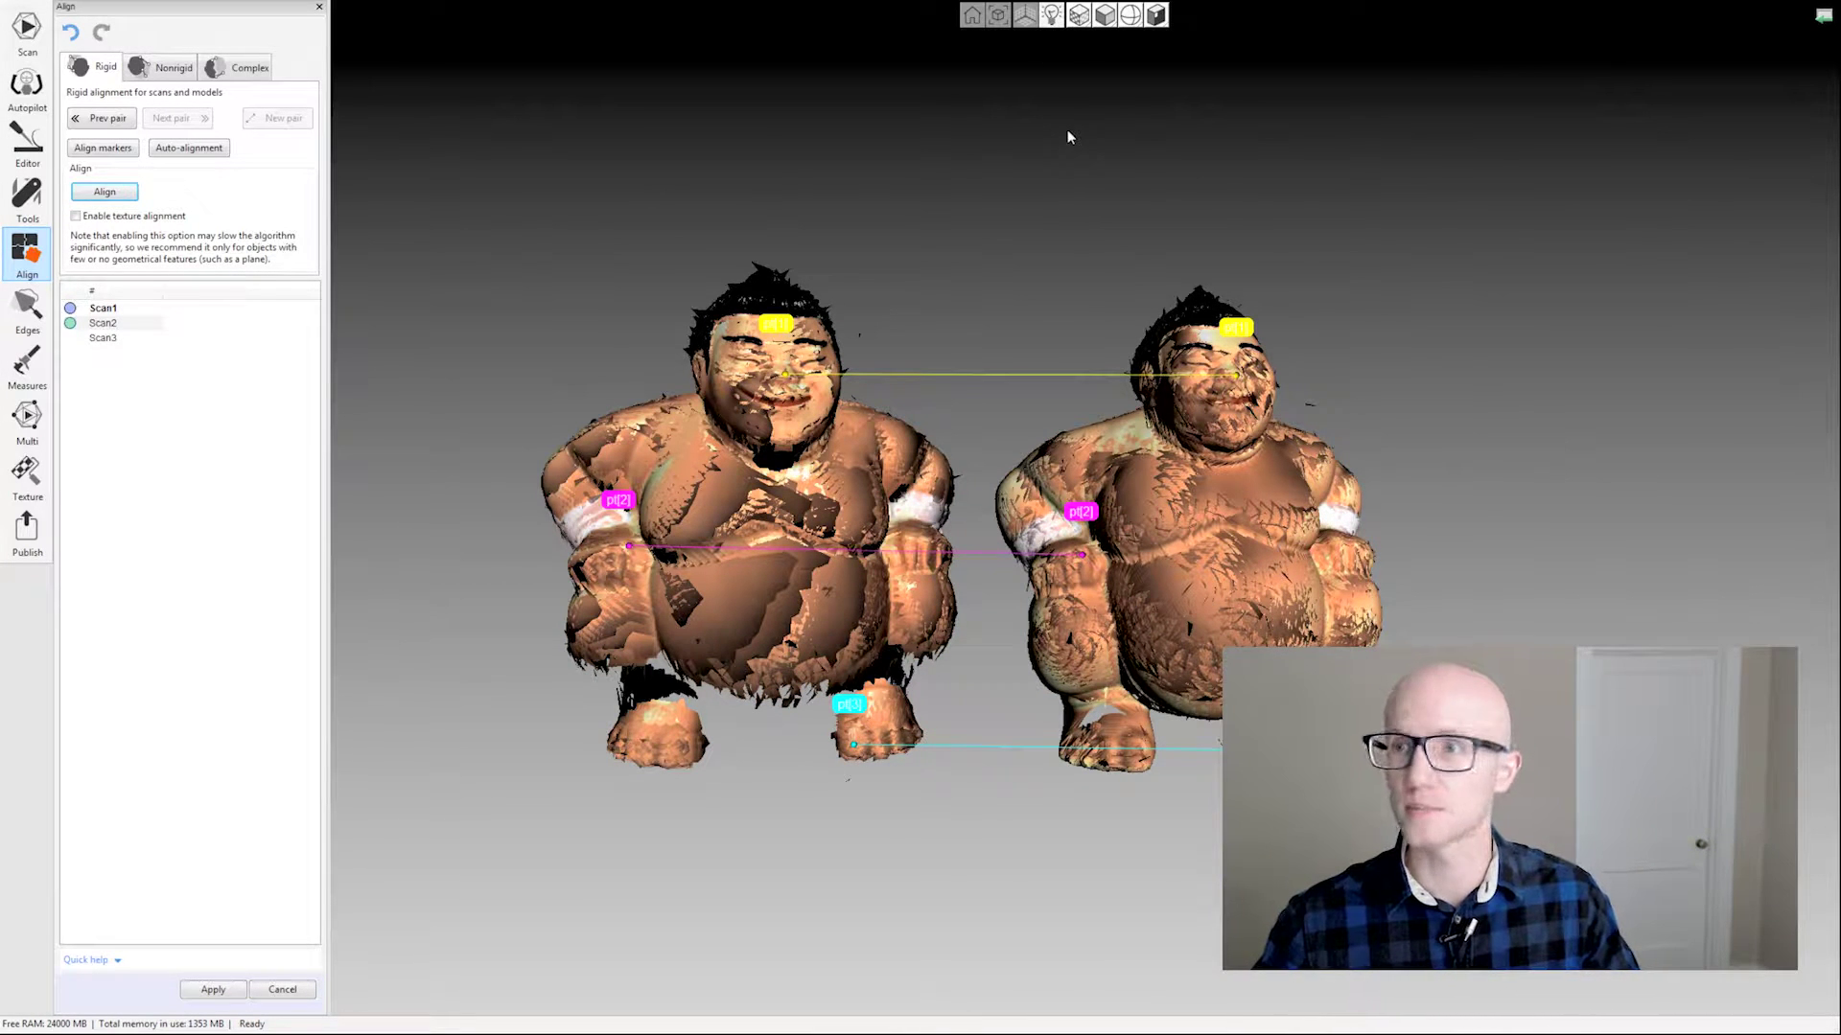
pyautogui.moveTo(1080, 17)
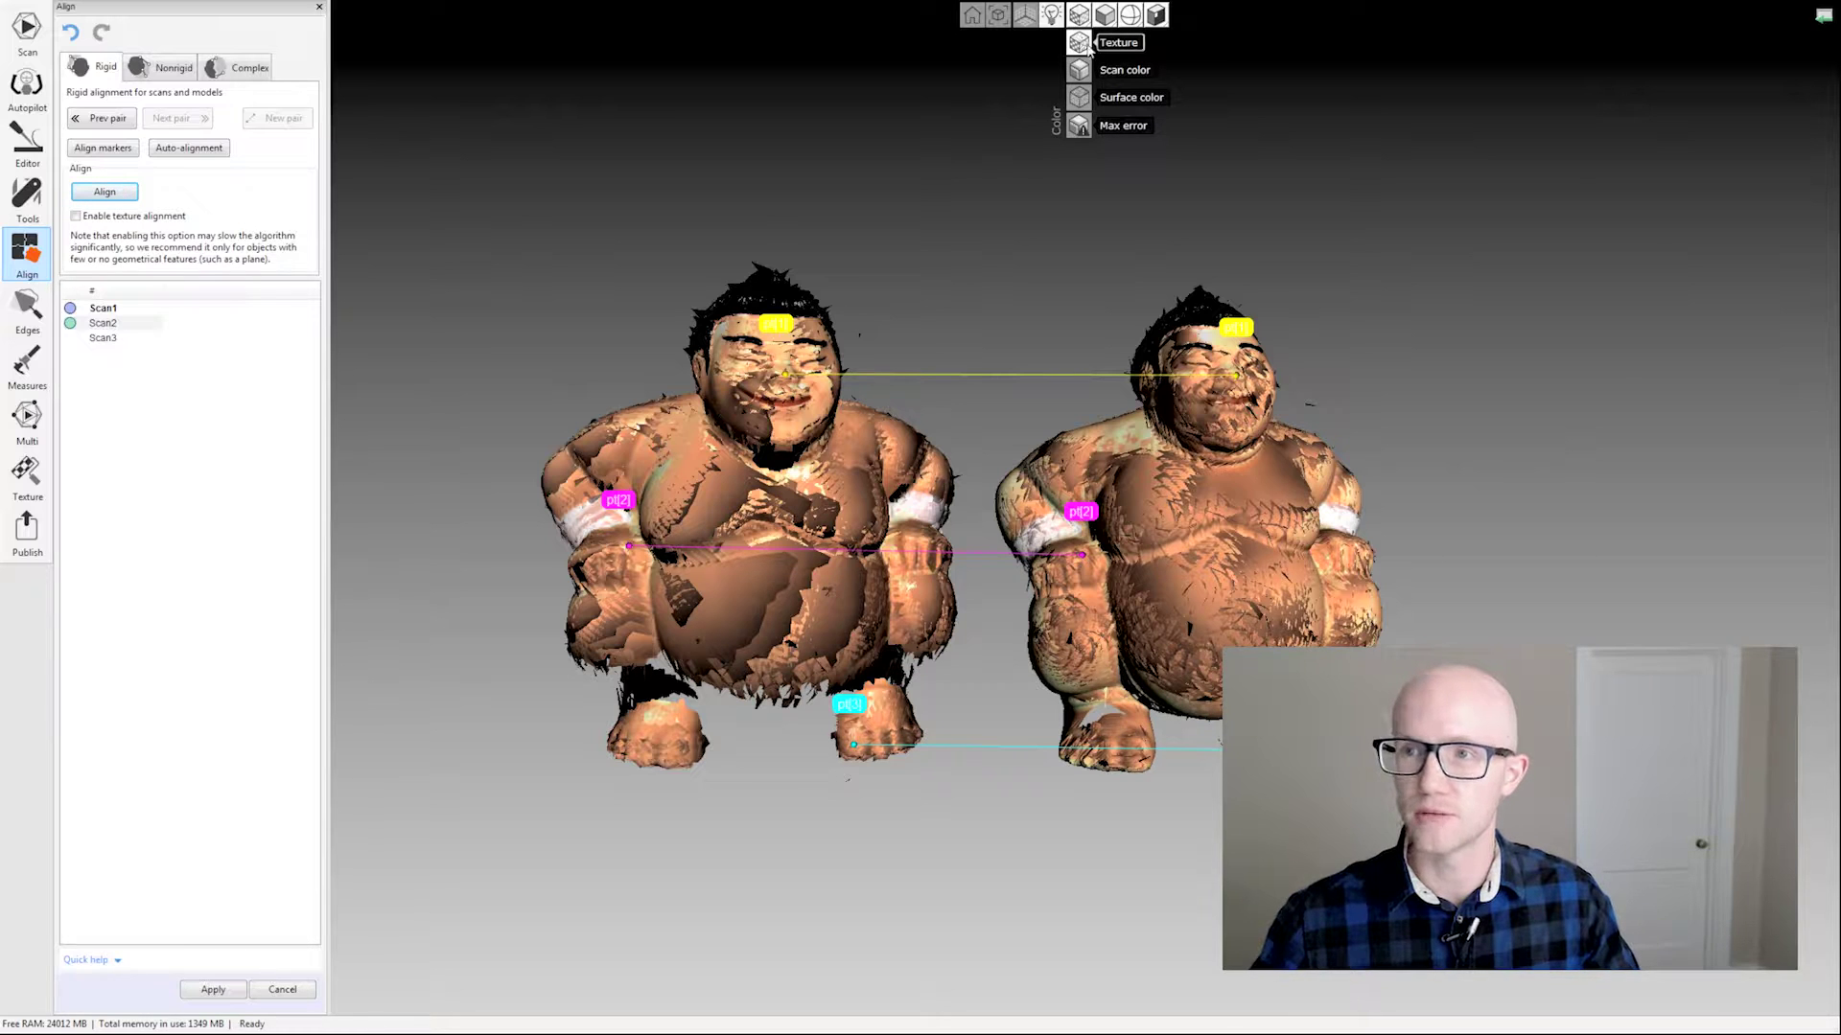
pyautogui.click(1084, 70)
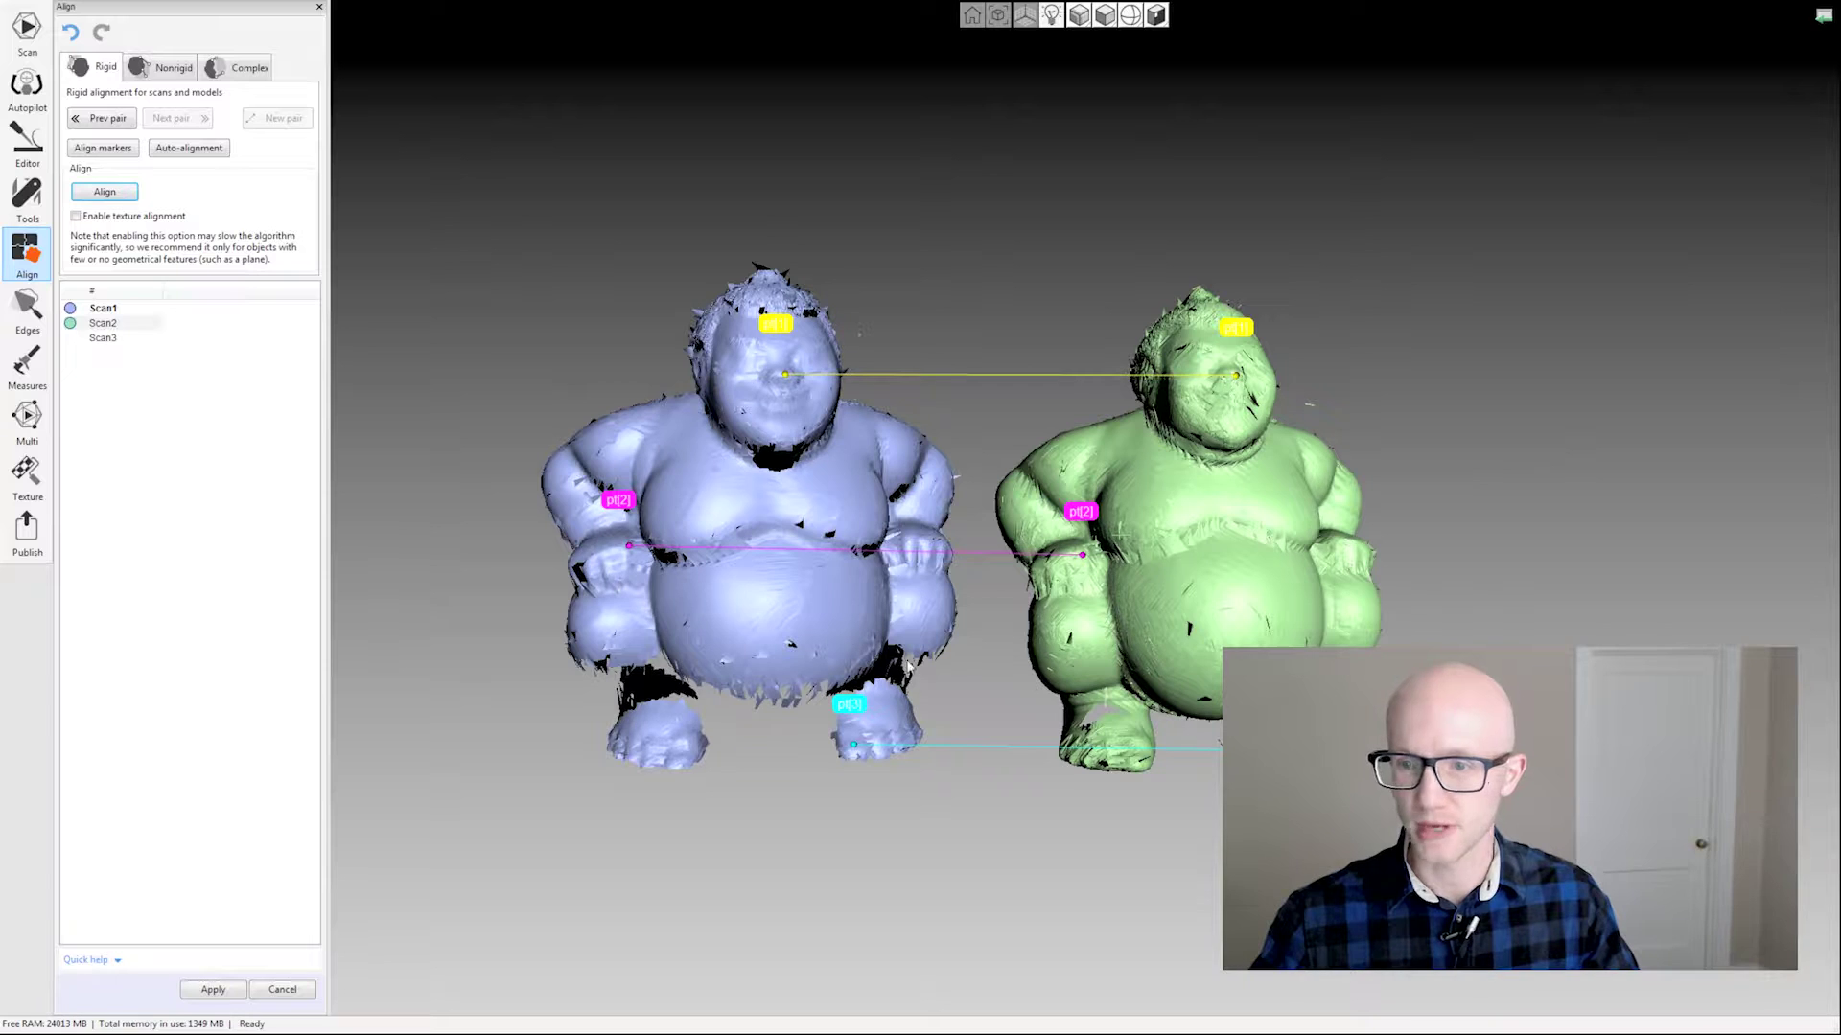
pyautogui.moveTo(880, 216); pyautogui.dragTo(887, 235)
pyautogui.moveTo(951, 297); pyautogui.dragTo(963, 289)
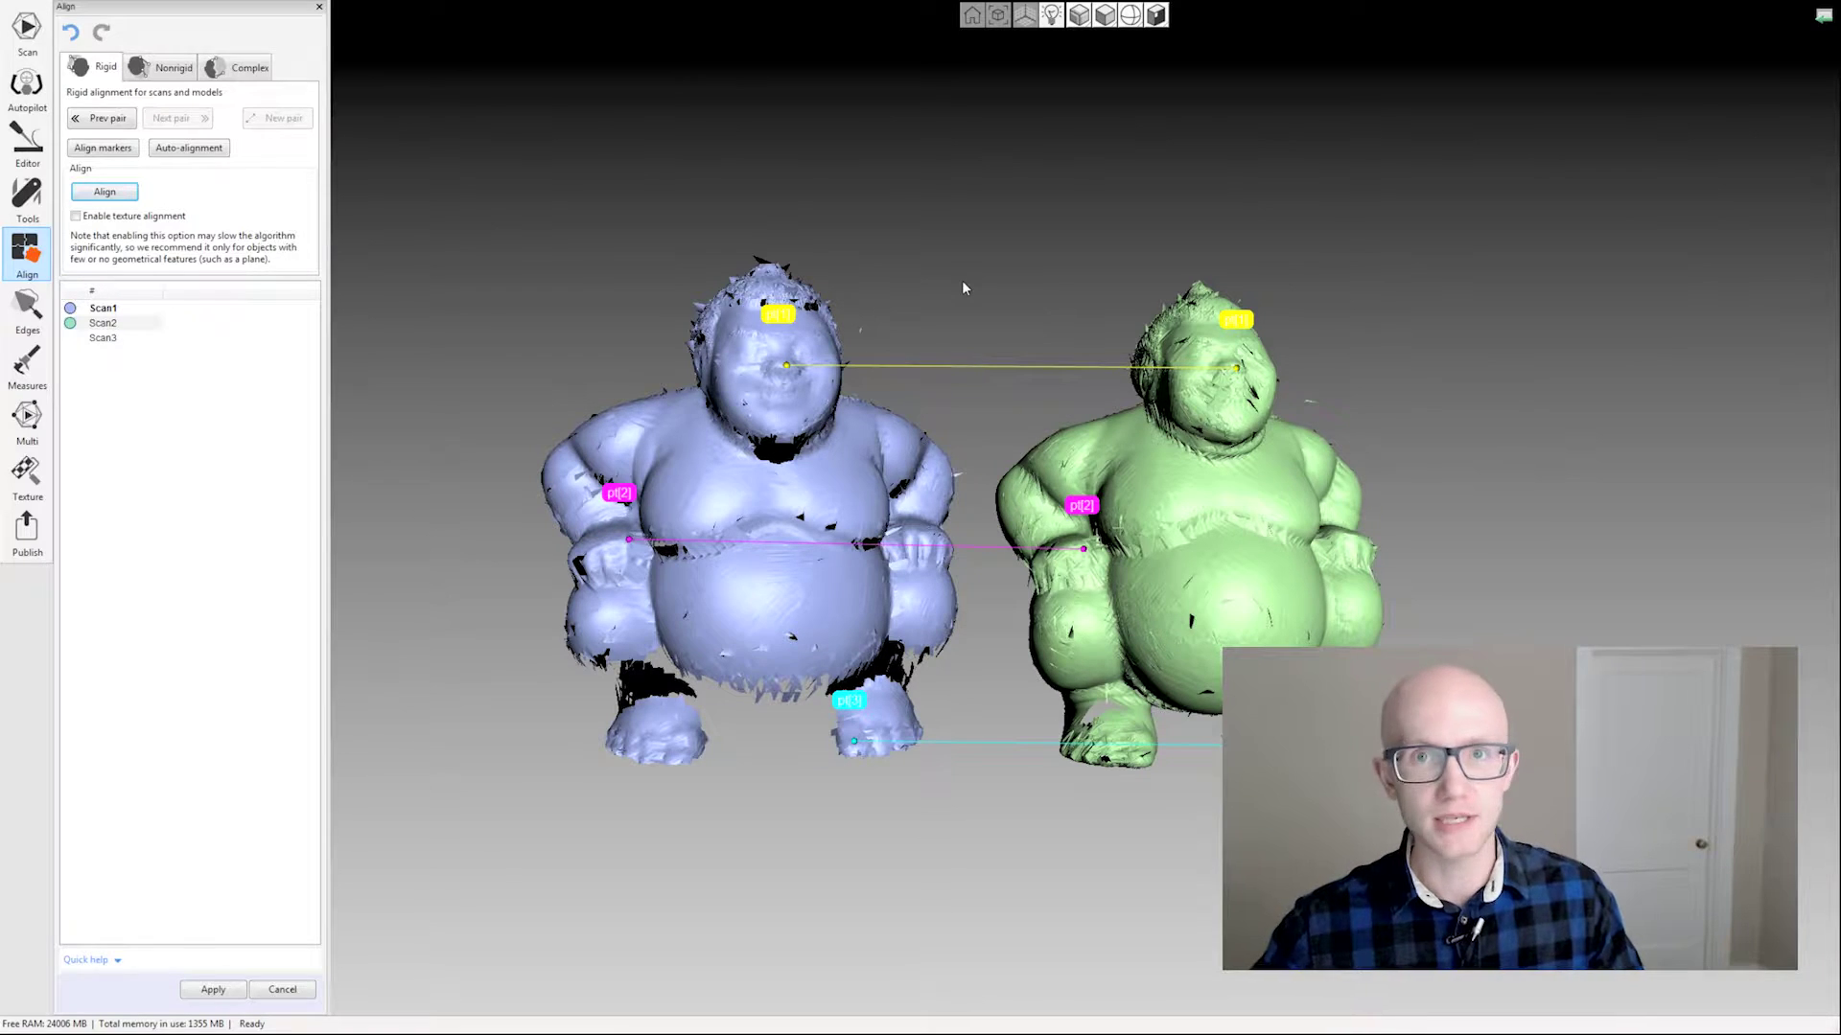
pyautogui.click(1105, 16)
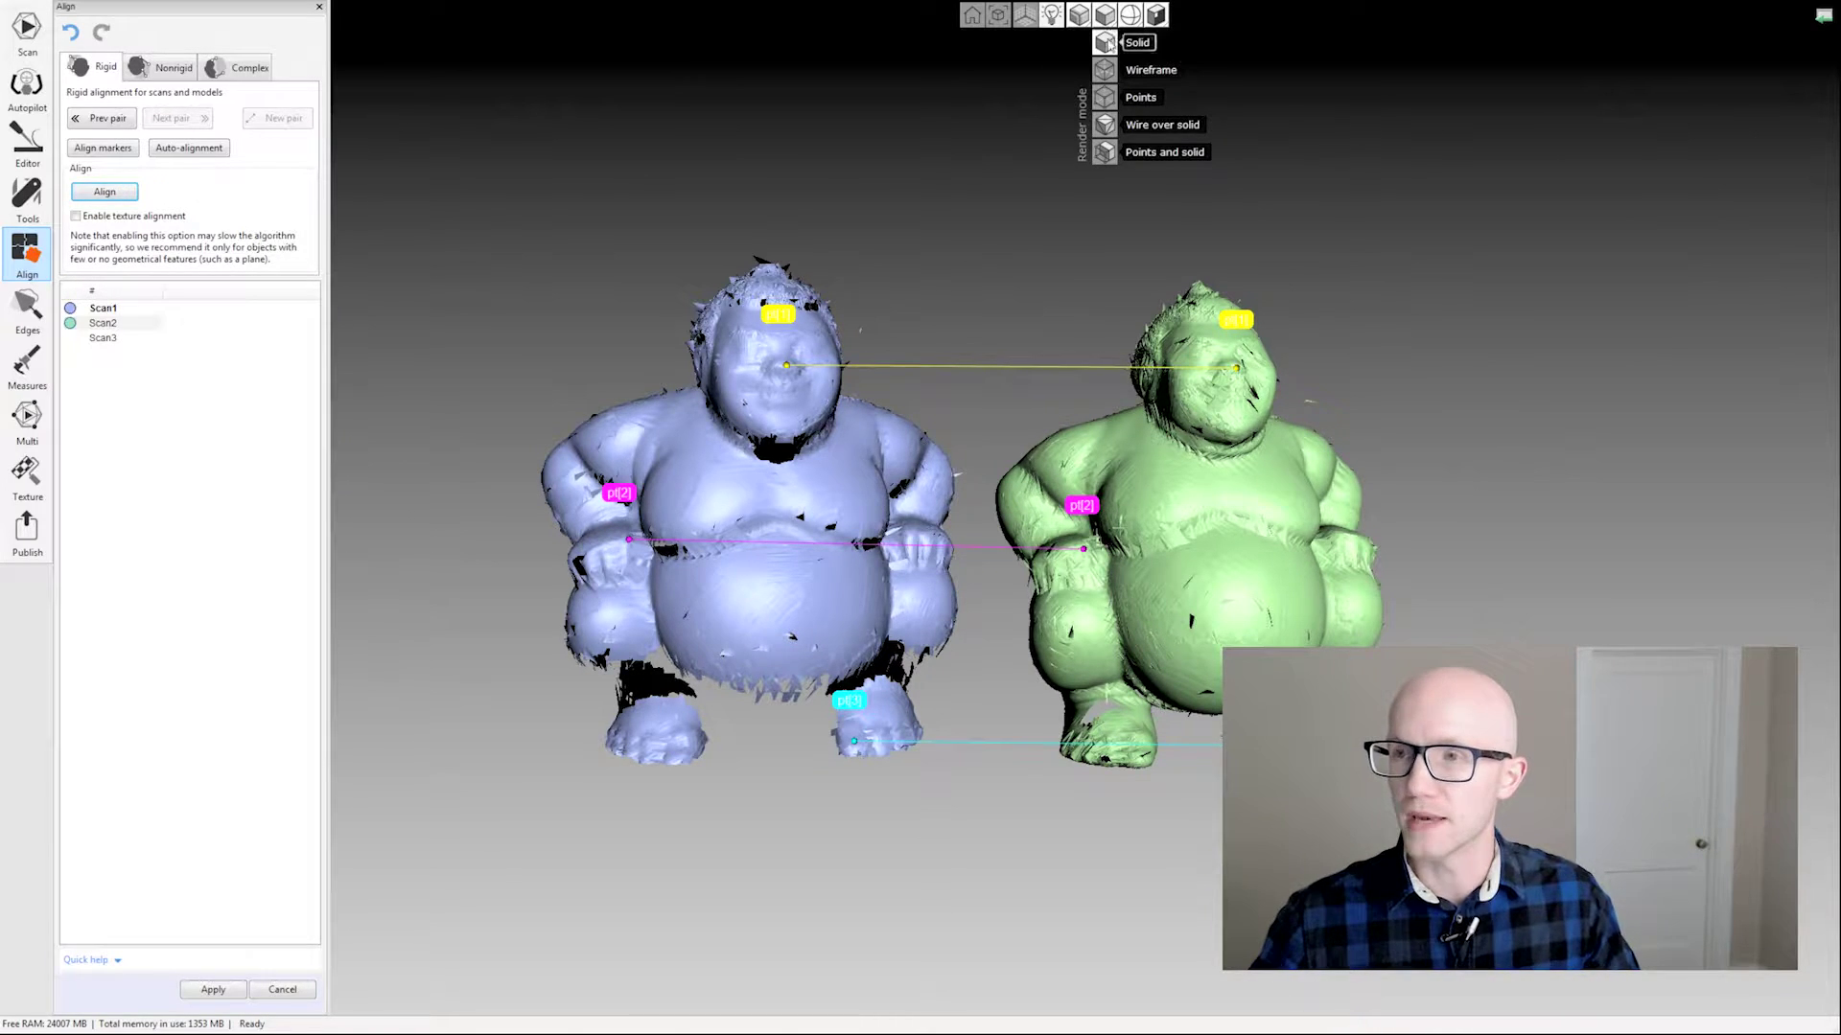
pyautogui.click(1112, 151)
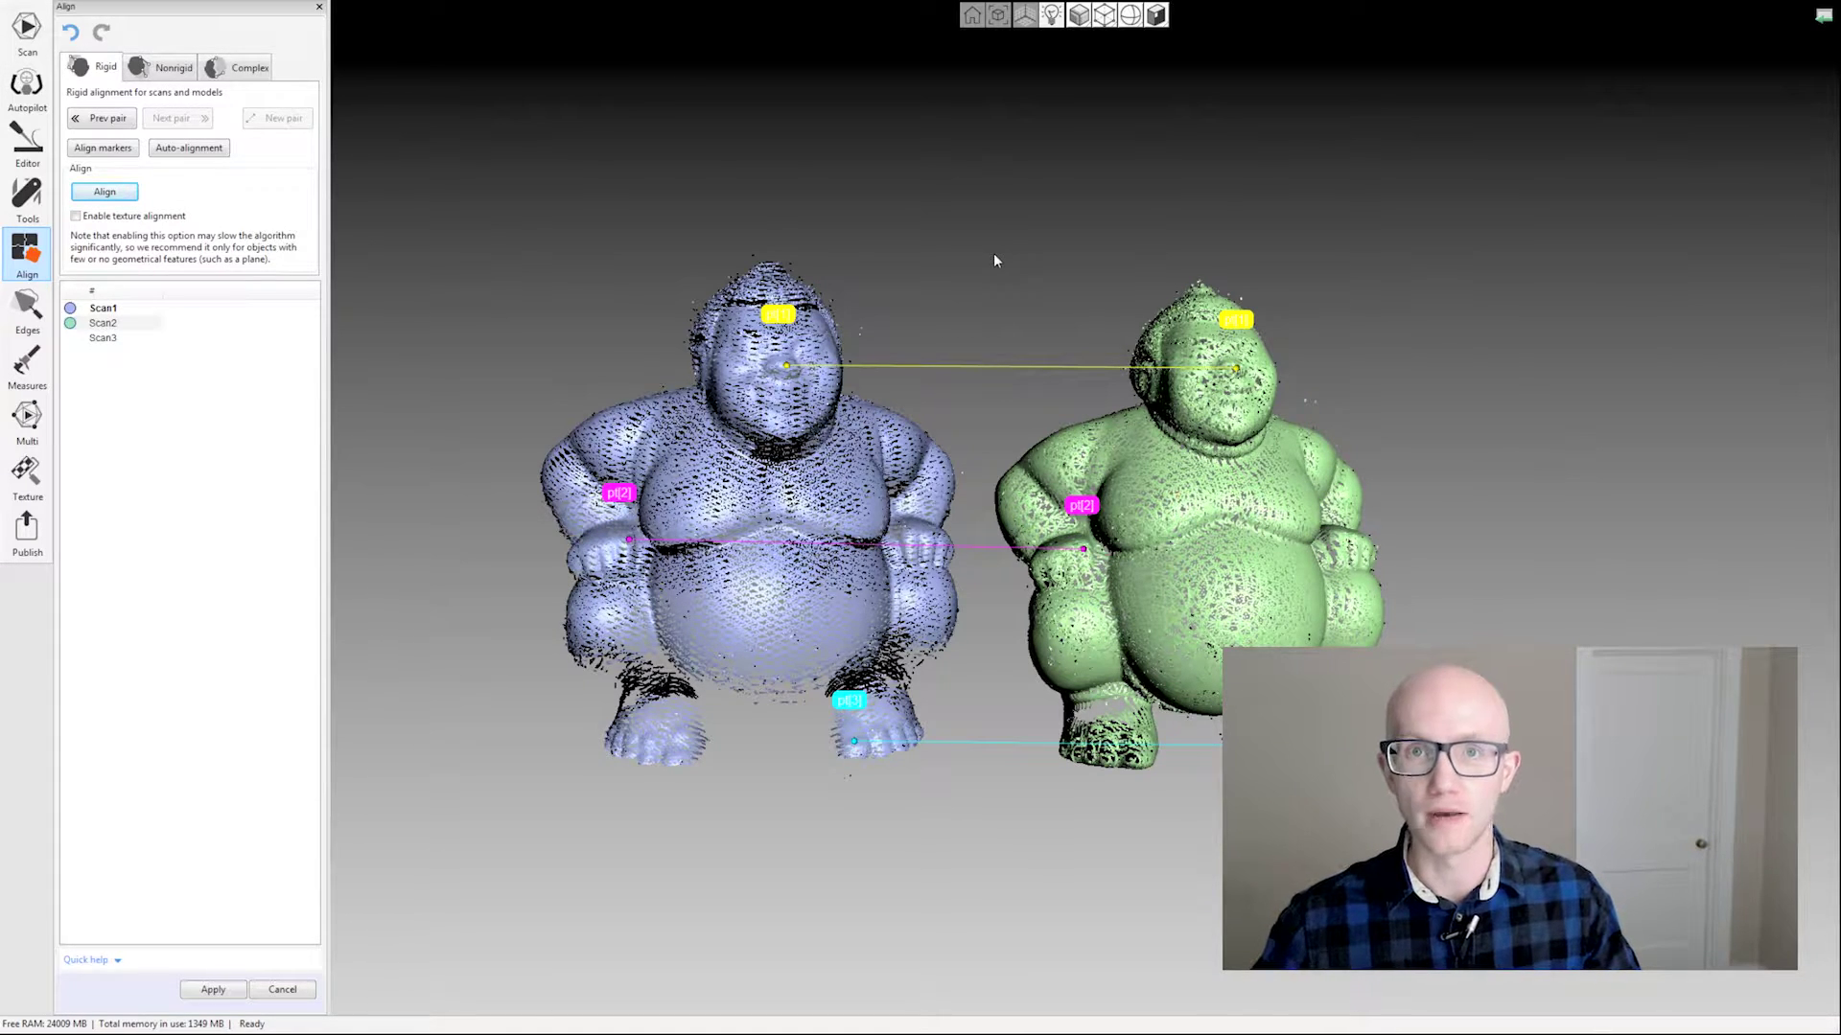
pyautogui.click(1105, 14)
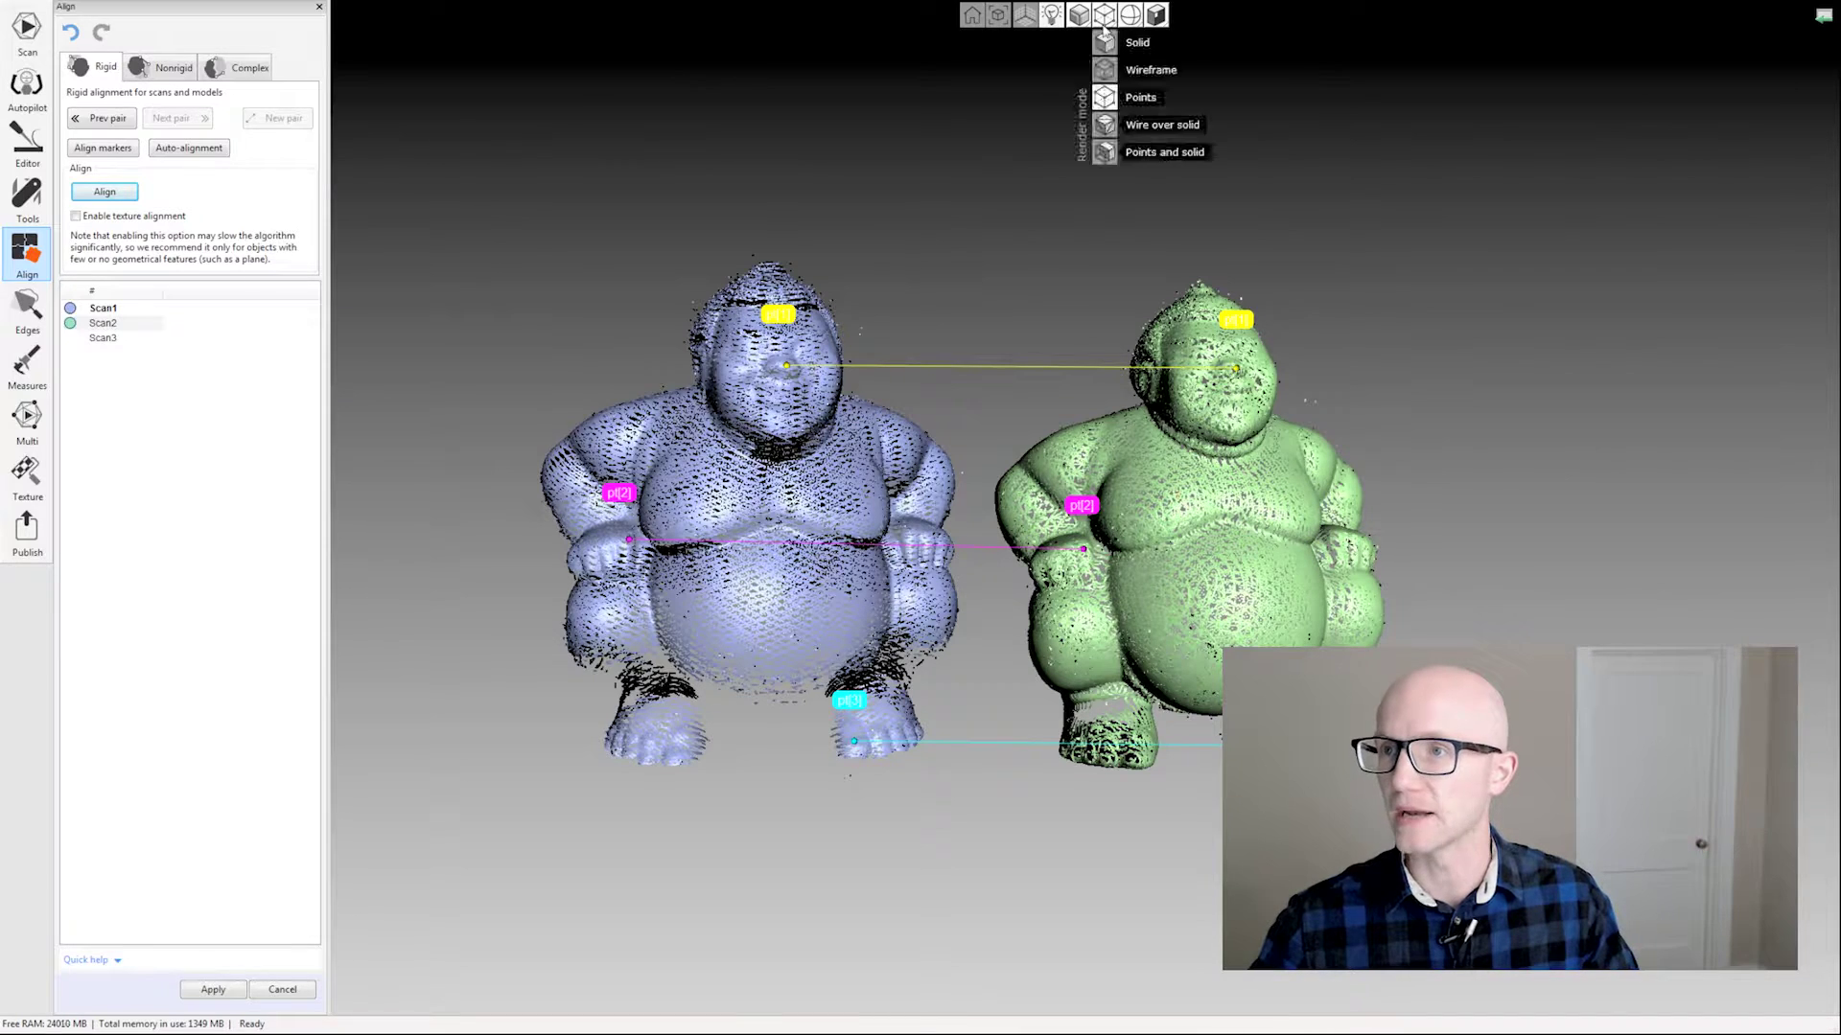
pyautogui.click(1123, 42)
pyautogui.click(1079, 14)
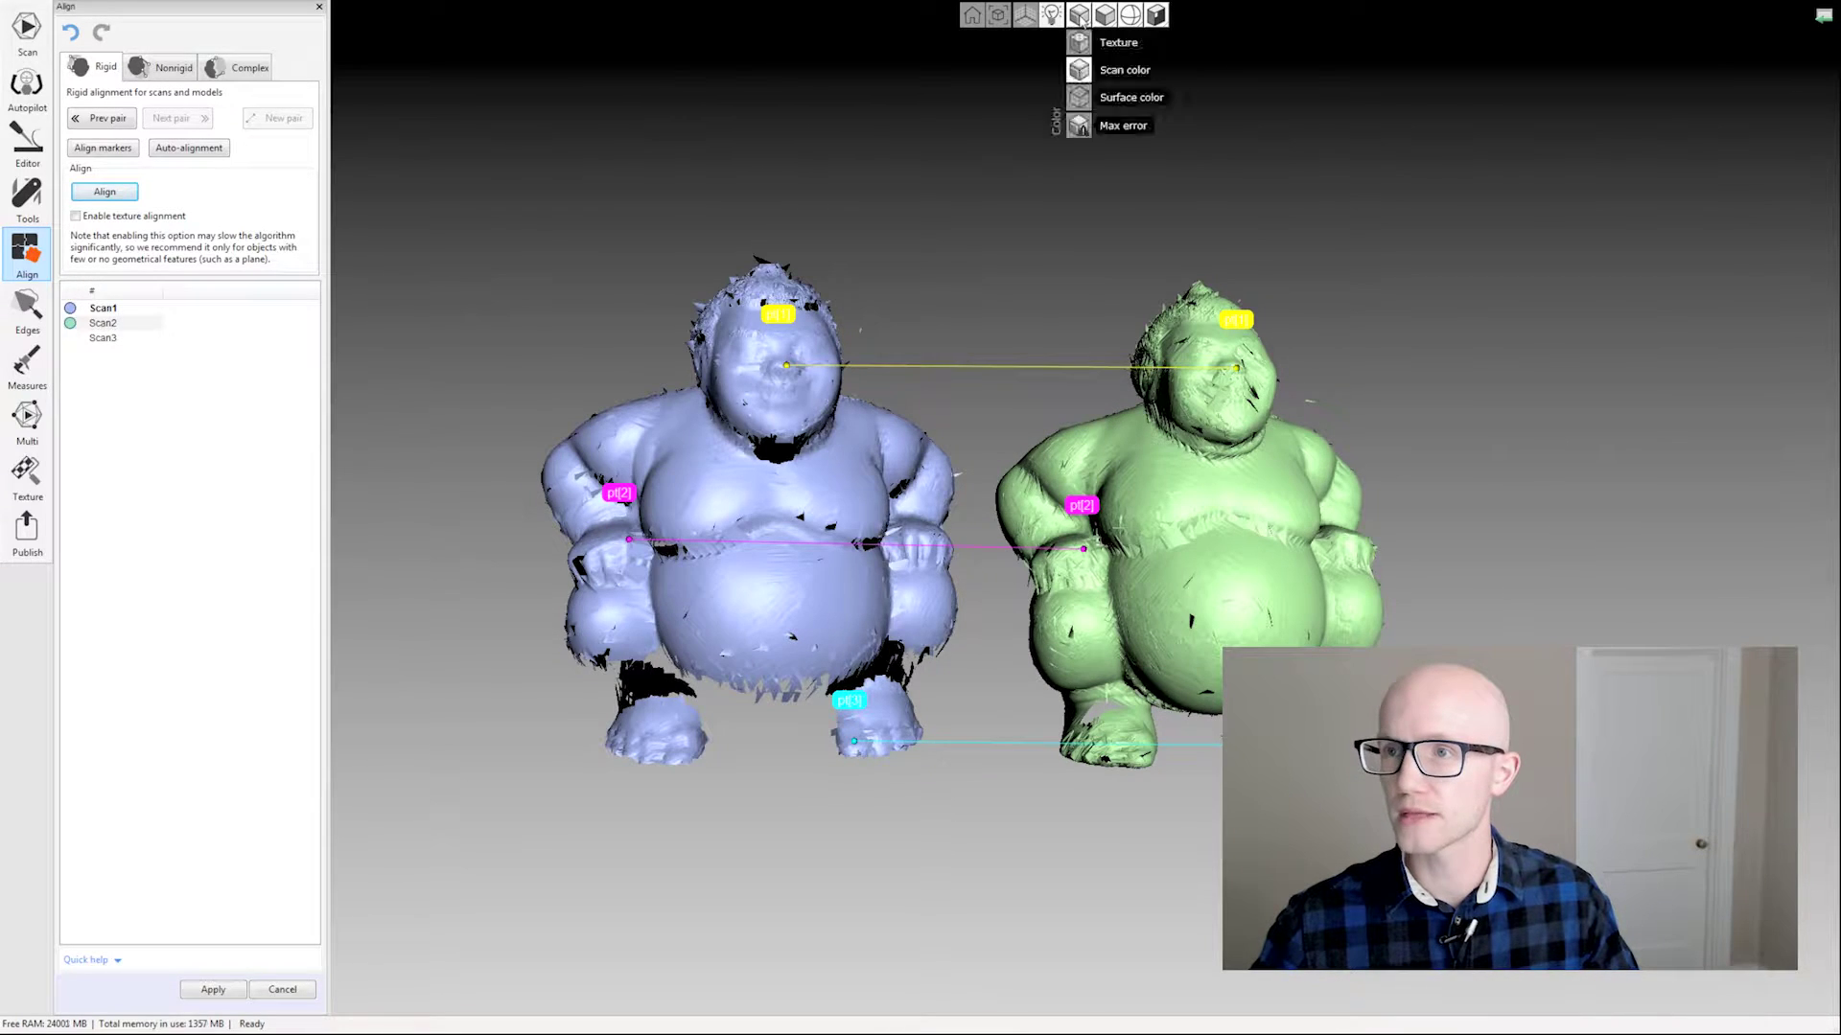
pyautogui.click(1080, 42)
pyautogui.moveTo(1102, 243)
pyautogui.mouseDown()
pyautogui.moveTo(975, 273)
pyautogui.moveTo(912, 343)
pyautogui.moveTo(930, 344)
pyautogui.mouseUp()
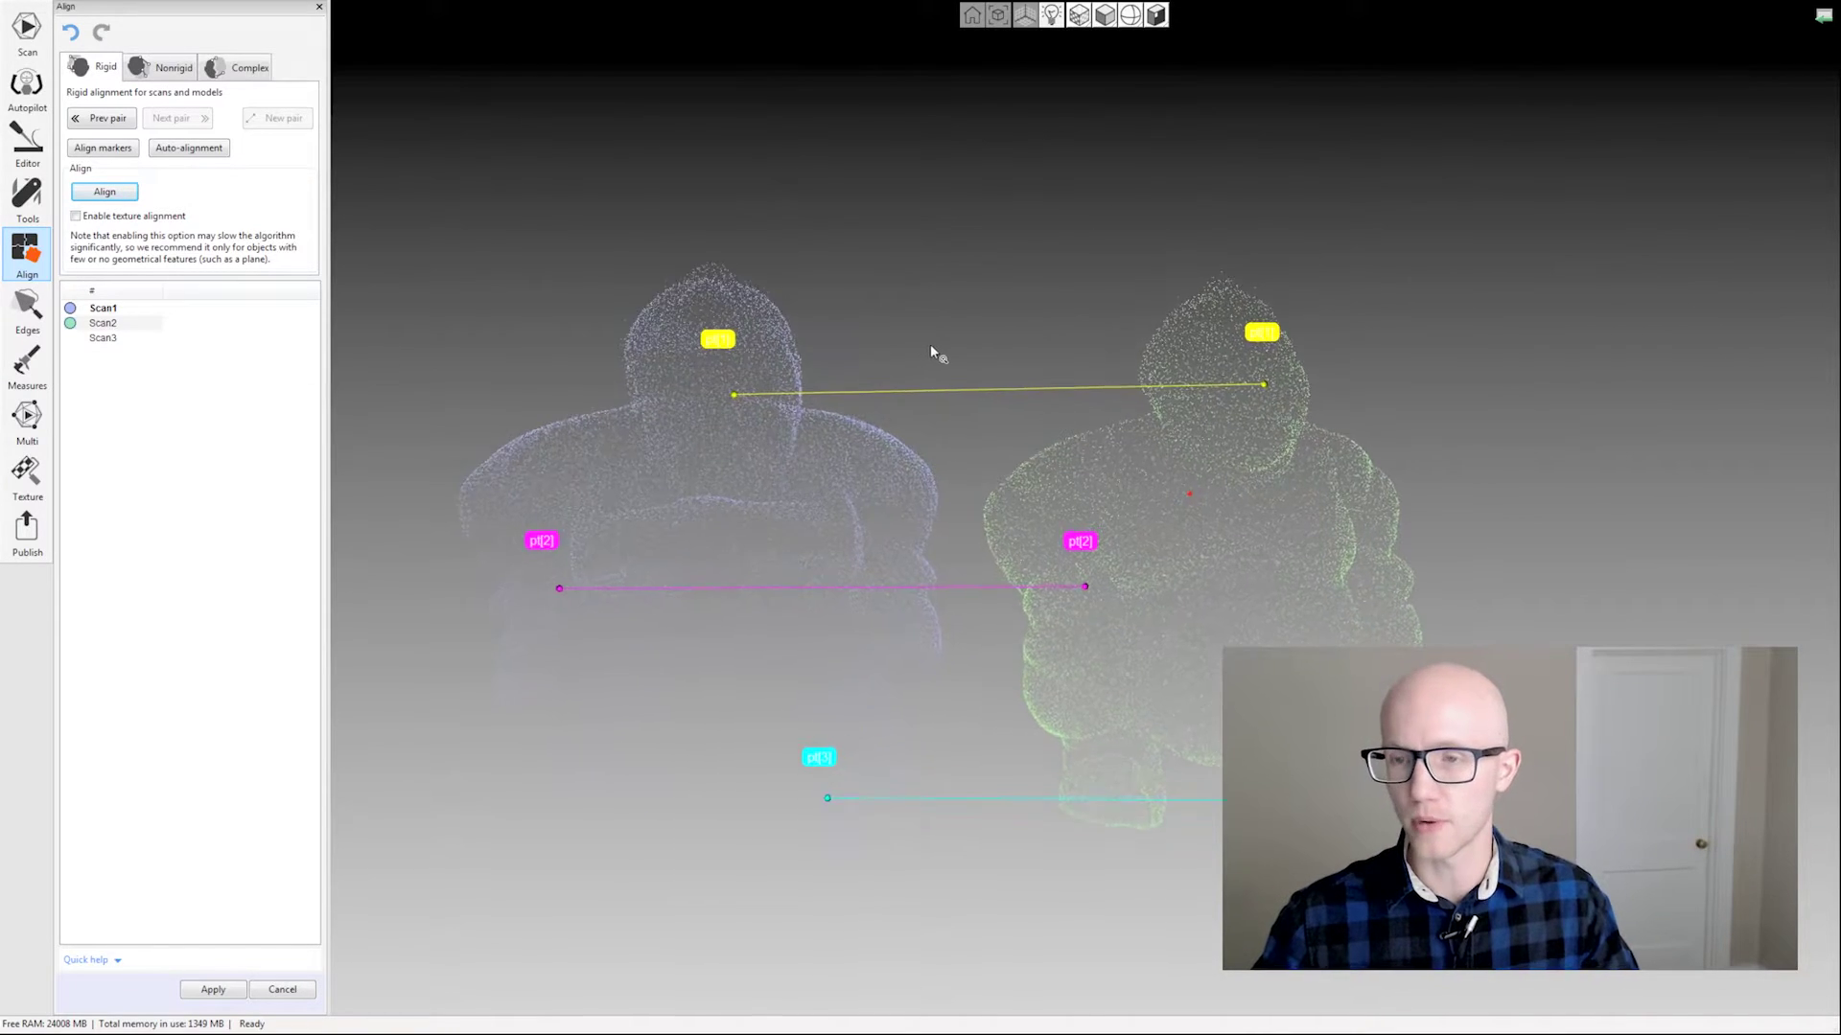
pyautogui.moveTo(1003, 255); pyautogui.dragTo(954, 233)
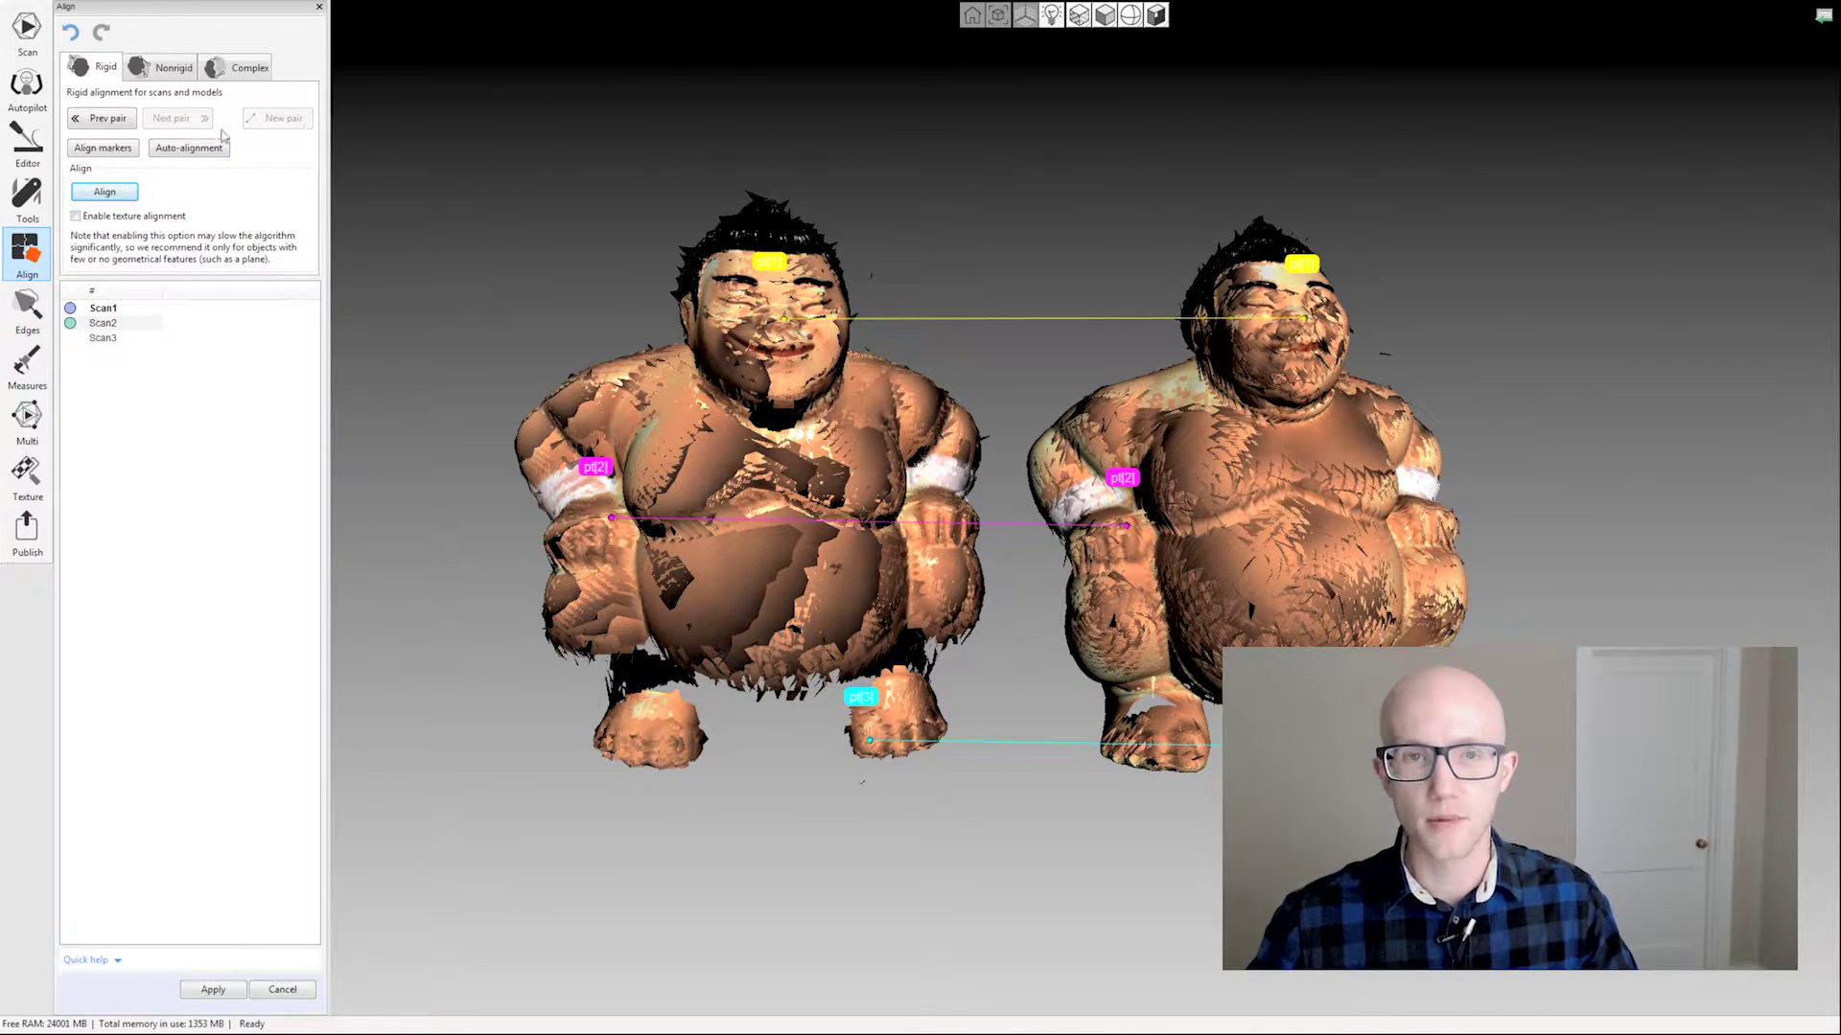
# Step: Snap Scan2 onto Scan1 using the marker pairs and inspect the merged fit
pyautogui.moveTo(962, 183); pyautogui.dragTo(959, 162)
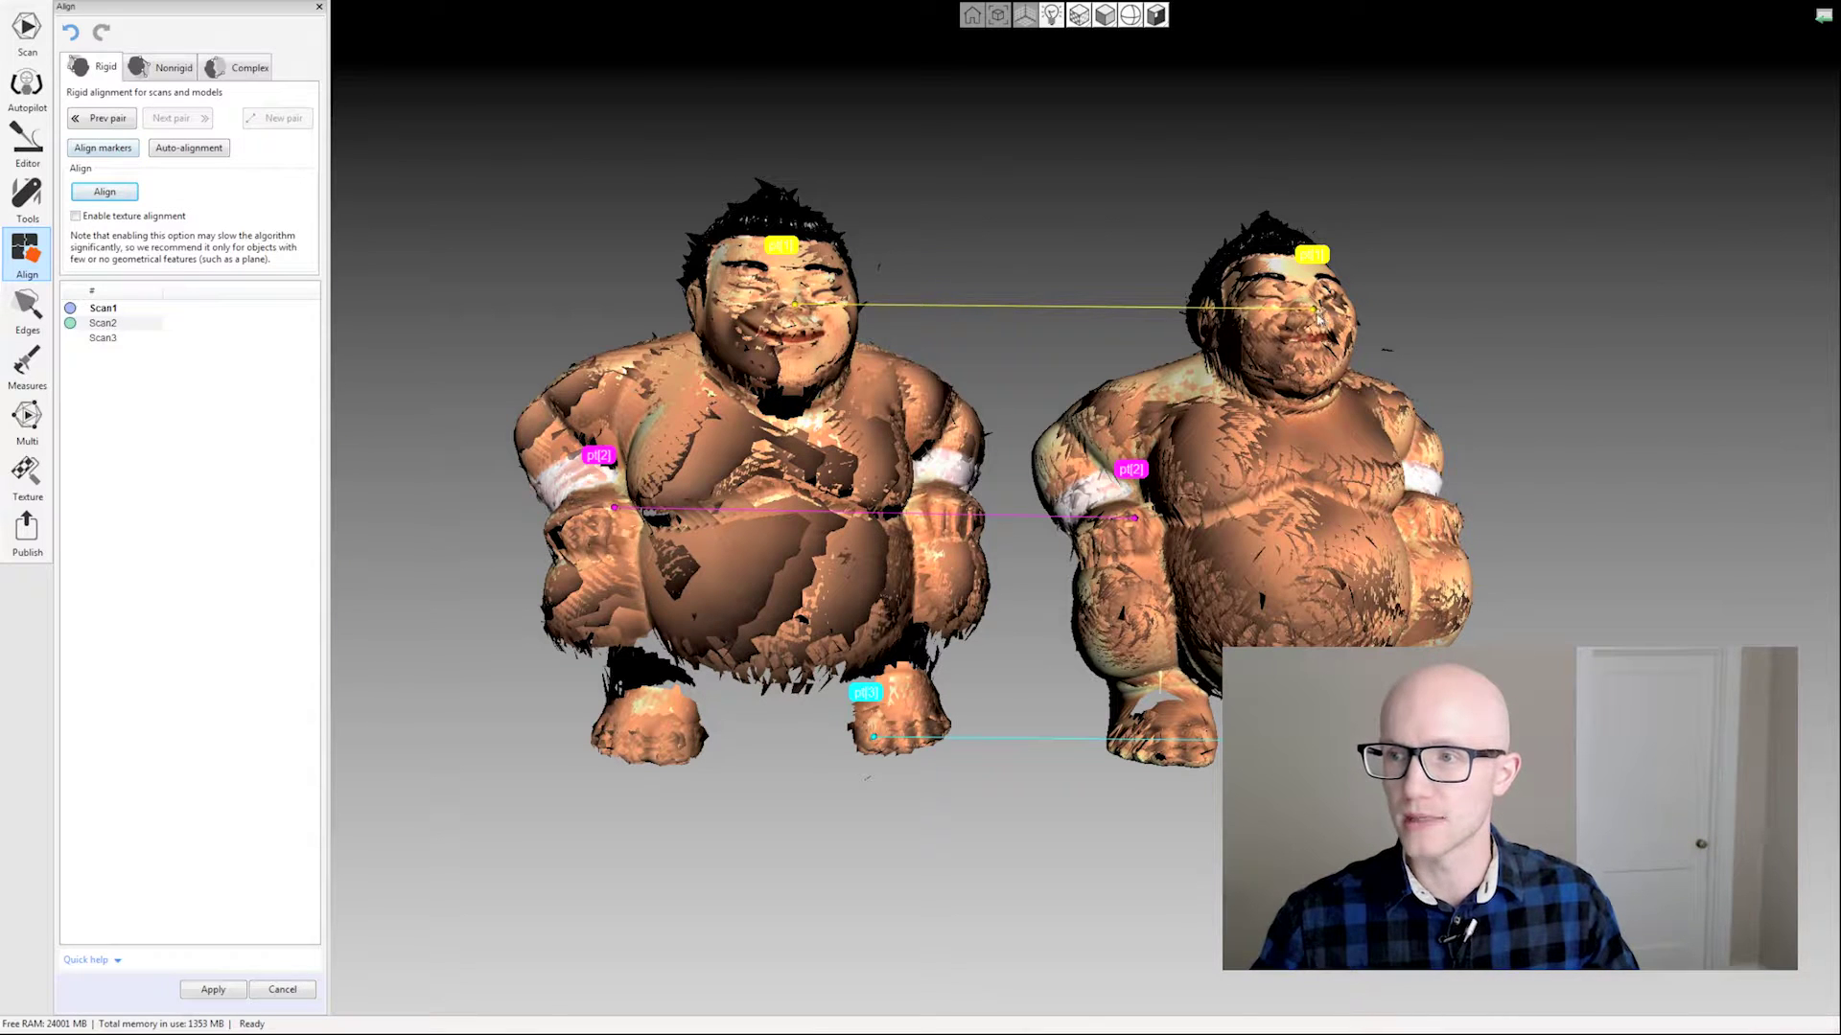
pyautogui.click(104, 151)
pyautogui.moveTo(1020, 397); pyautogui.dragTo(874, 299)
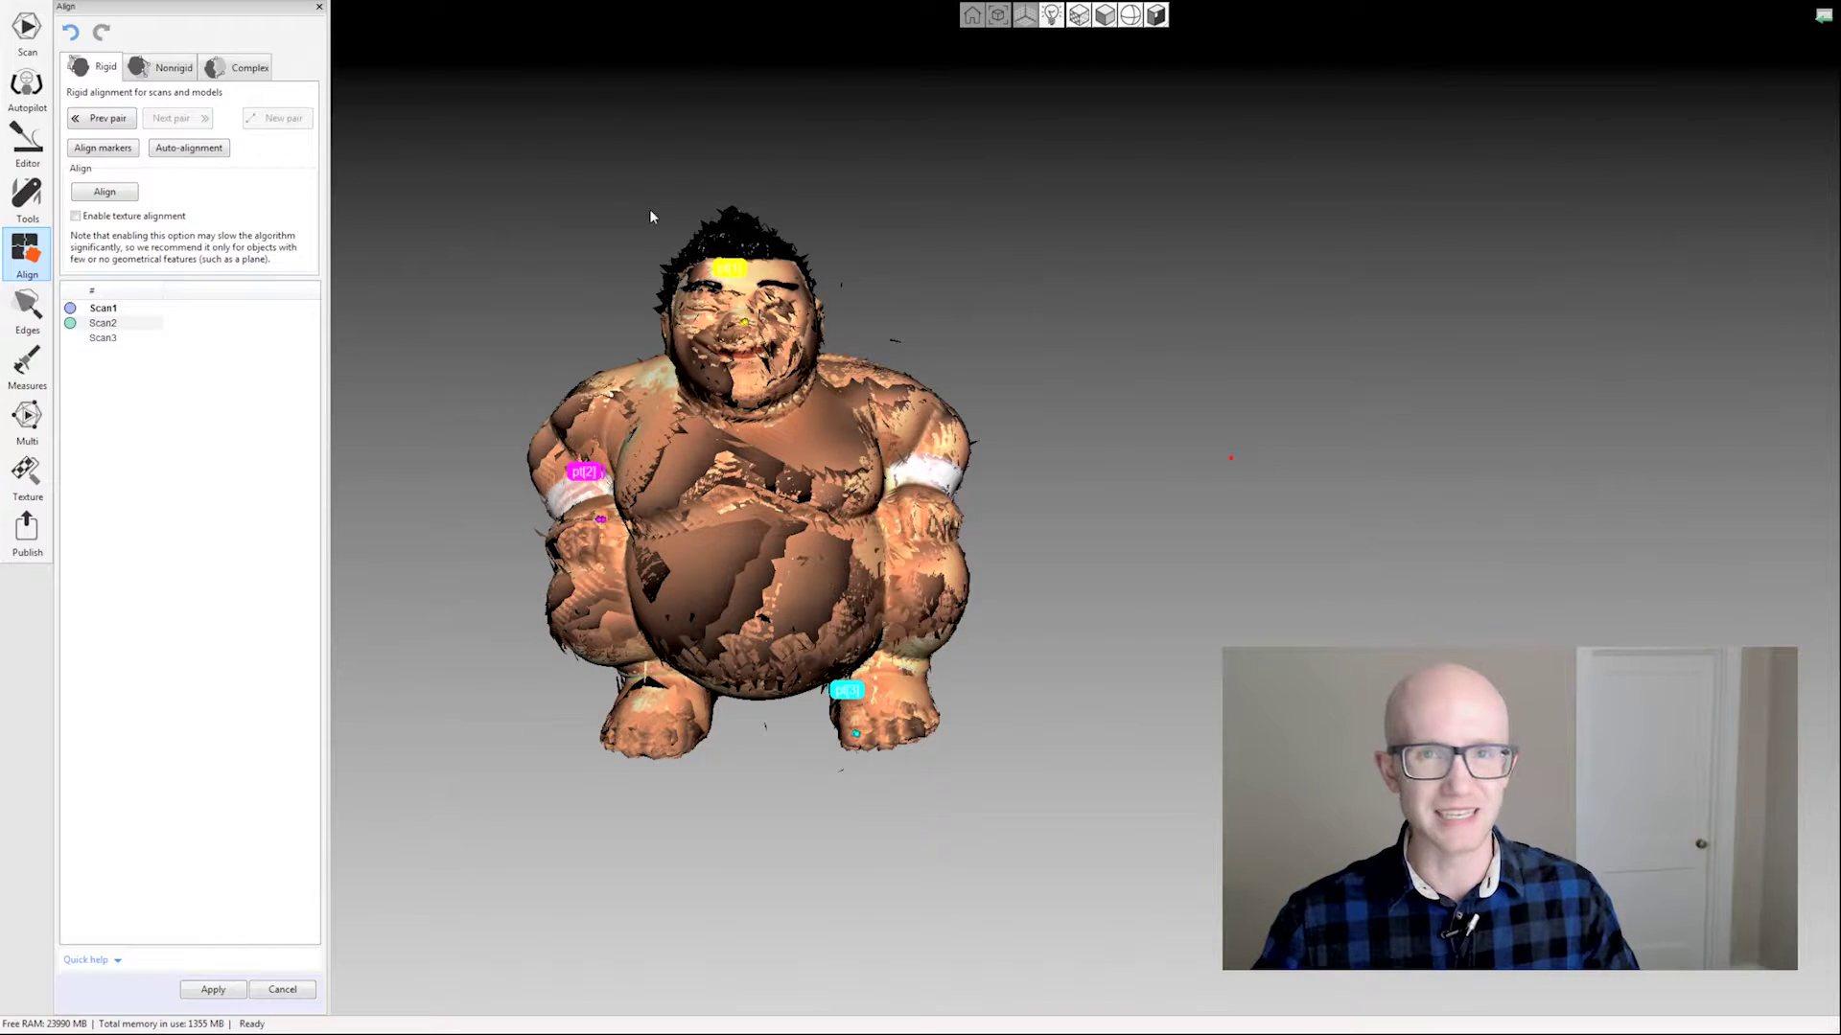
pyautogui.moveTo(649, 214); pyautogui.dragTo(959, 293)
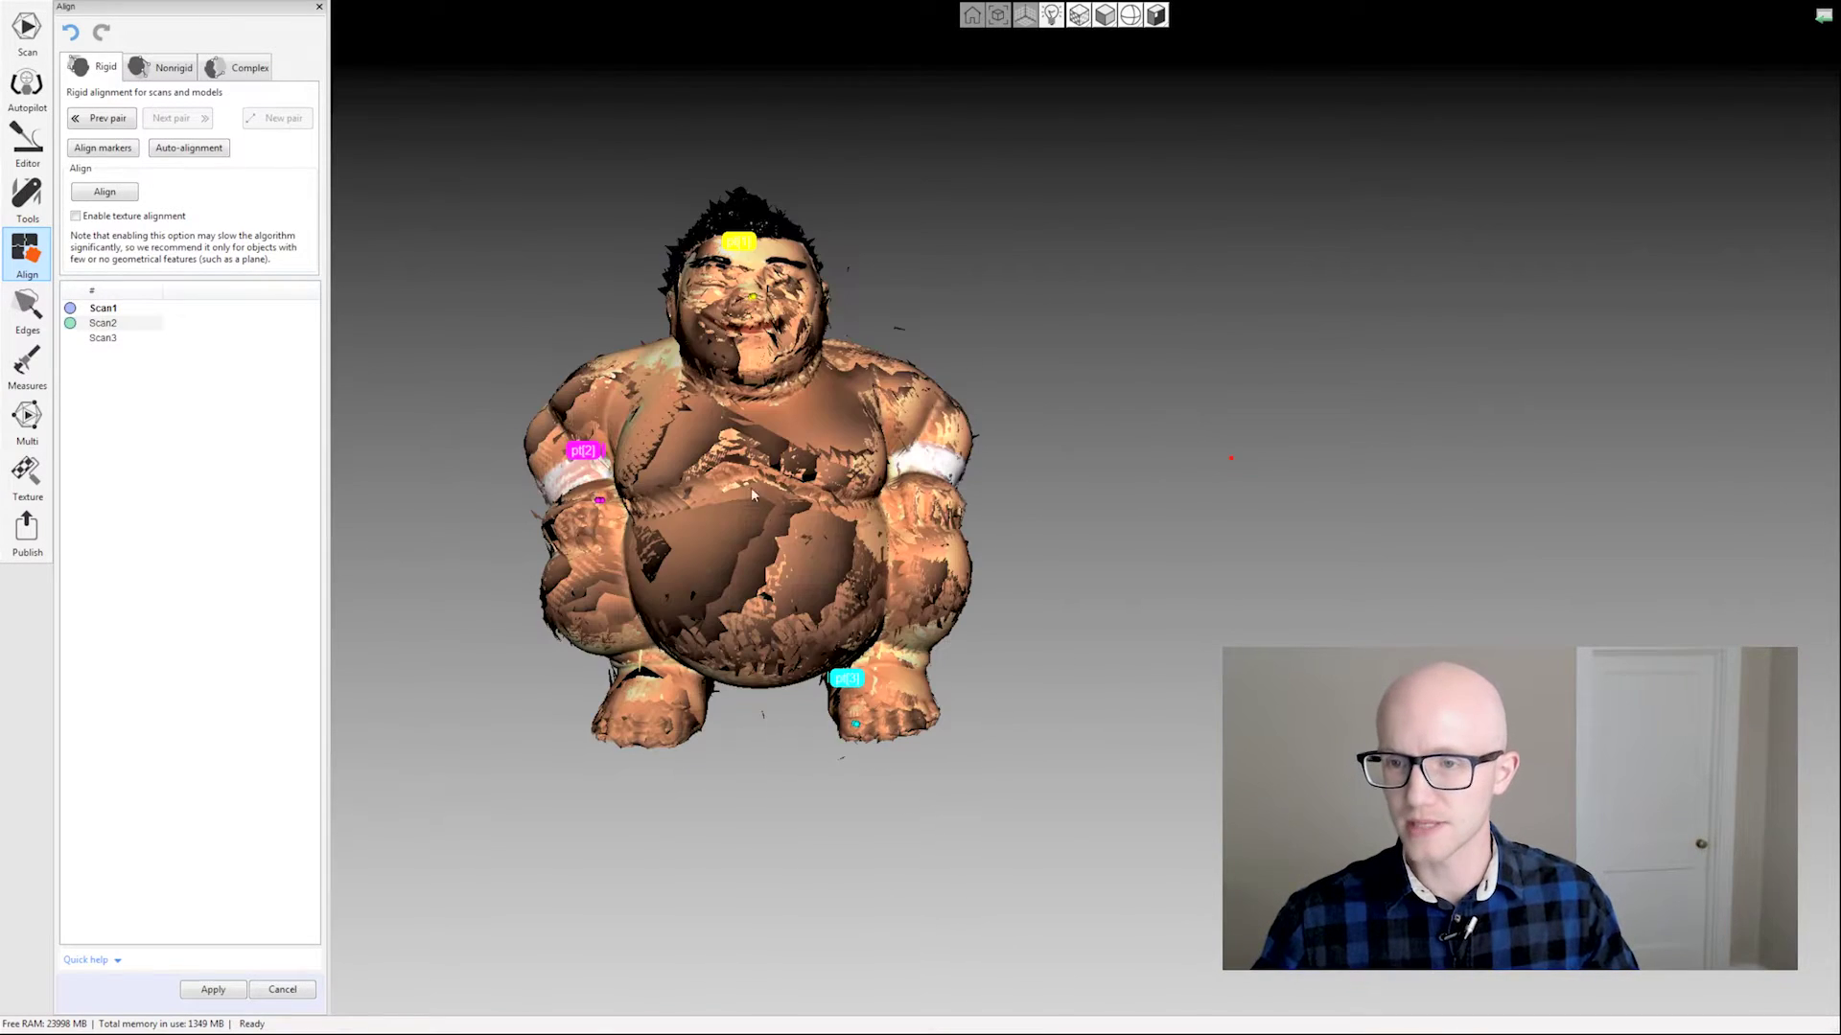
pyautogui.moveTo(757, 450); pyautogui.dragTo(740, 261)
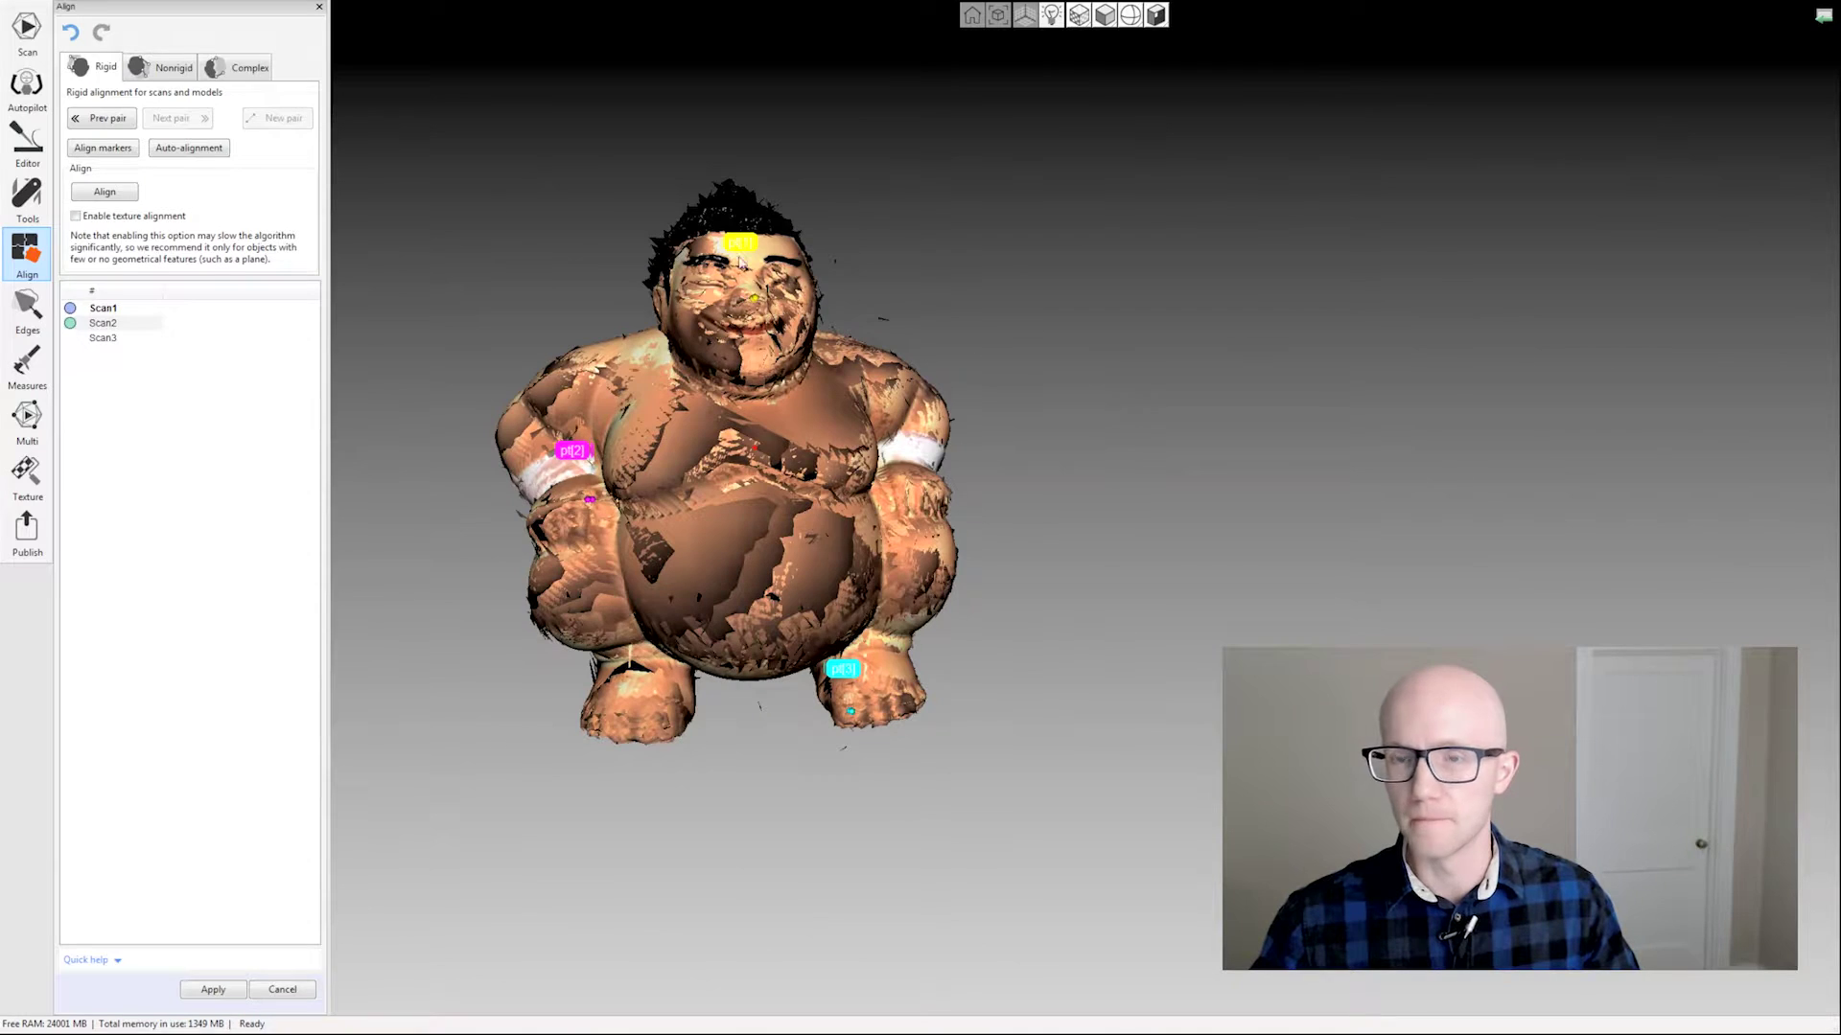
pyautogui.click(123, 149)
pyautogui.moveTo(850, 280); pyautogui.dragTo(862, 280)
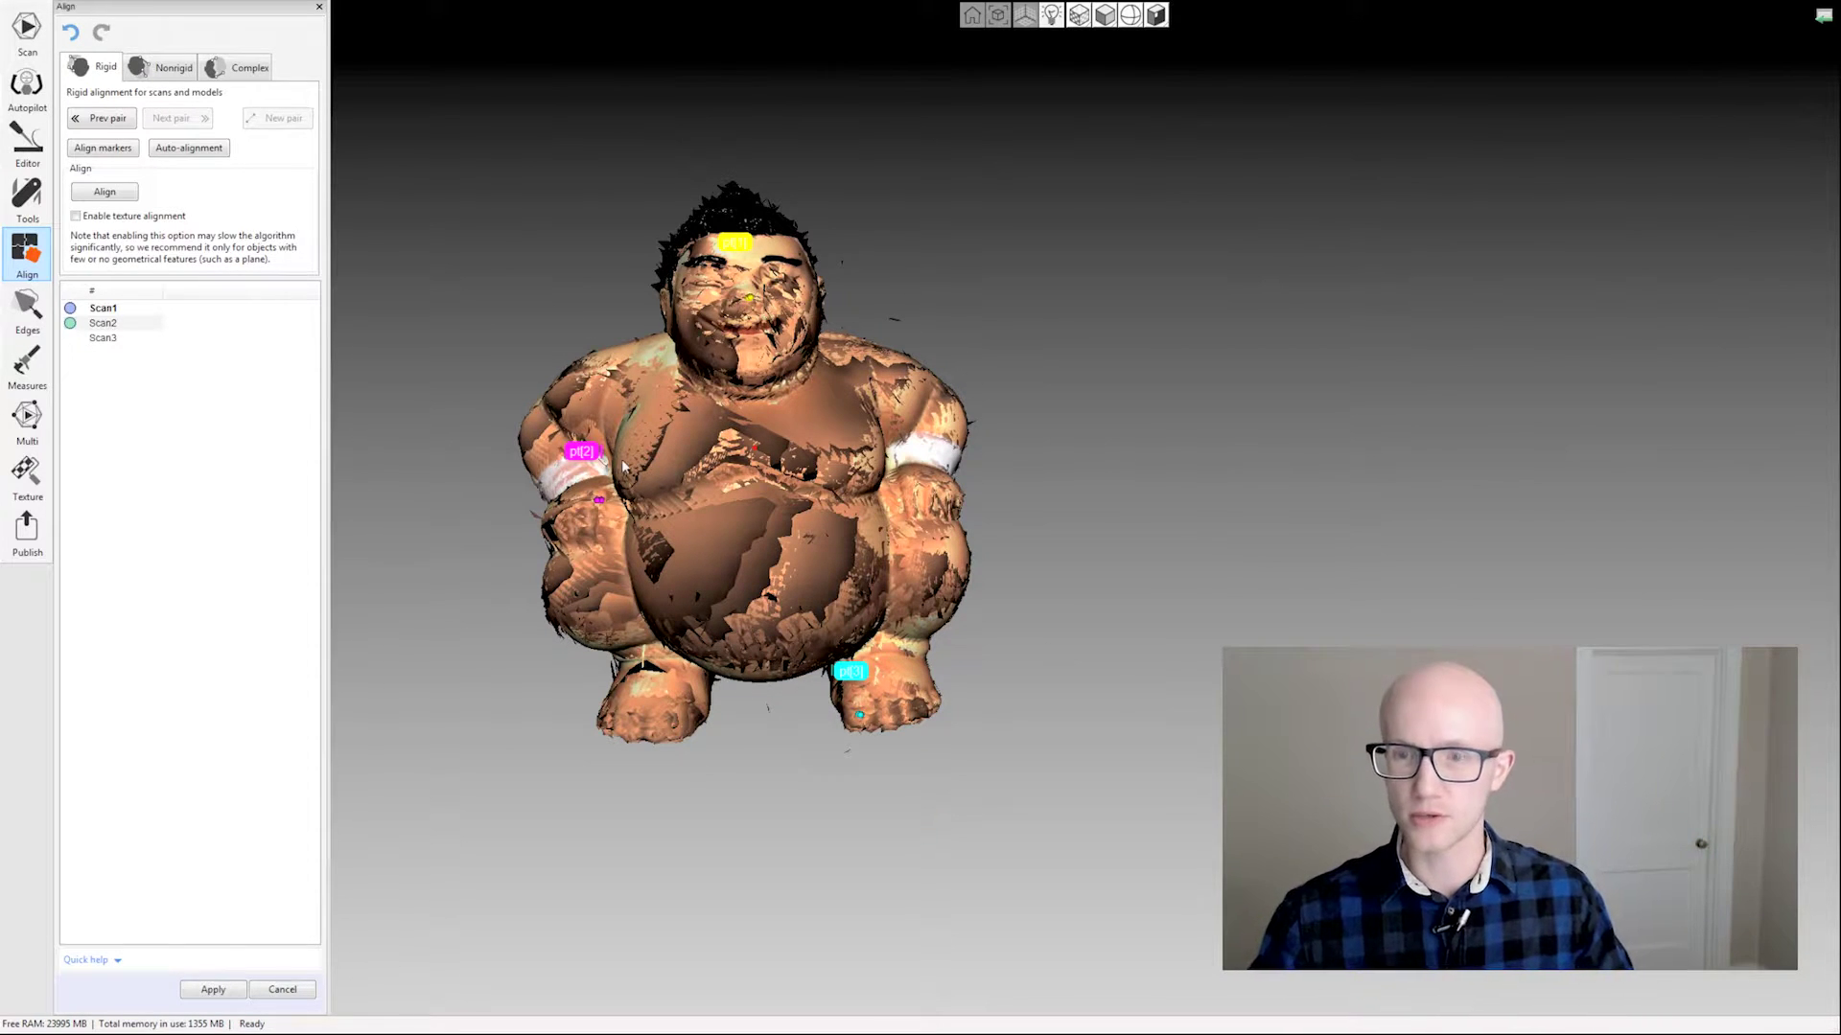
# Step: Re-apply the marker alignment, check it, then undo it to separate the scans
pyautogui.click(84, 149)
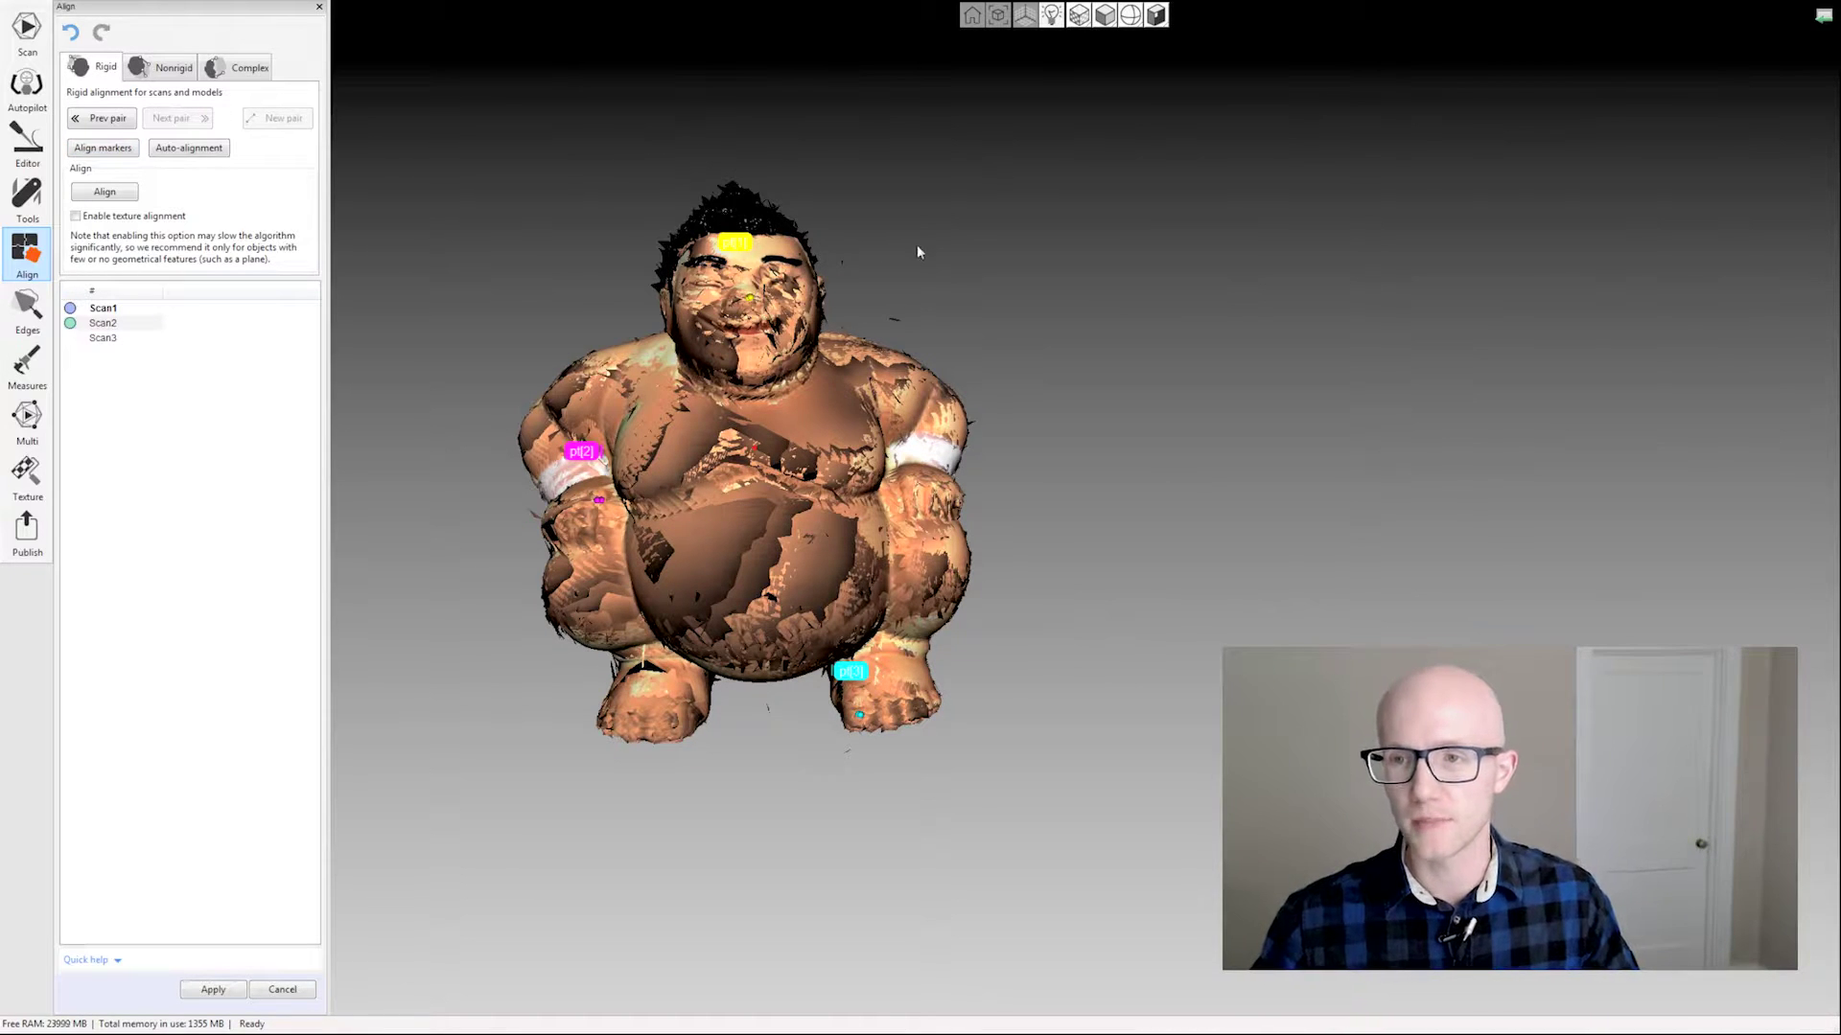
pyautogui.moveTo(918, 251)
pyautogui.mouseDown()
pyautogui.moveTo(921, 234)
pyautogui.moveTo(908, 245)
pyautogui.mouseUp()
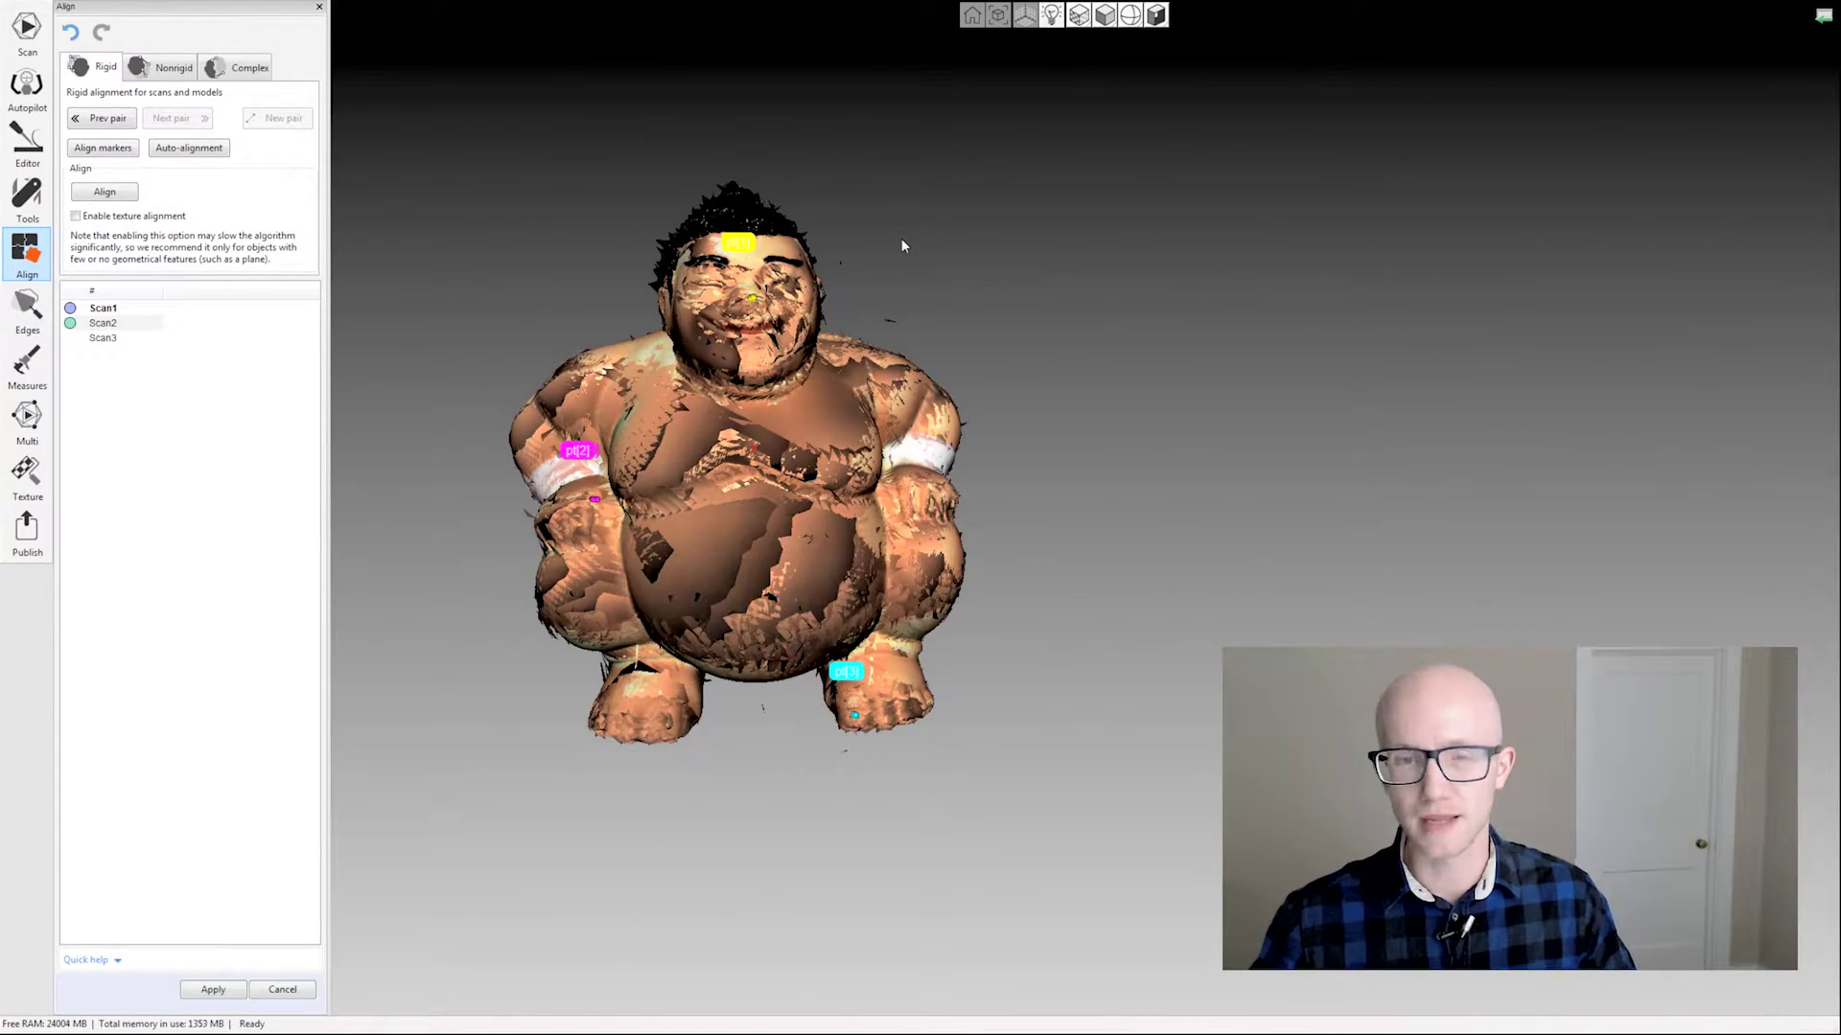
pyautogui.moveTo(888, 262)
pyautogui.mouseDown()
pyautogui.moveTo(875, 279)
pyautogui.moveTo(920, 296)
pyautogui.moveTo(872, 262)
pyautogui.mouseUp()
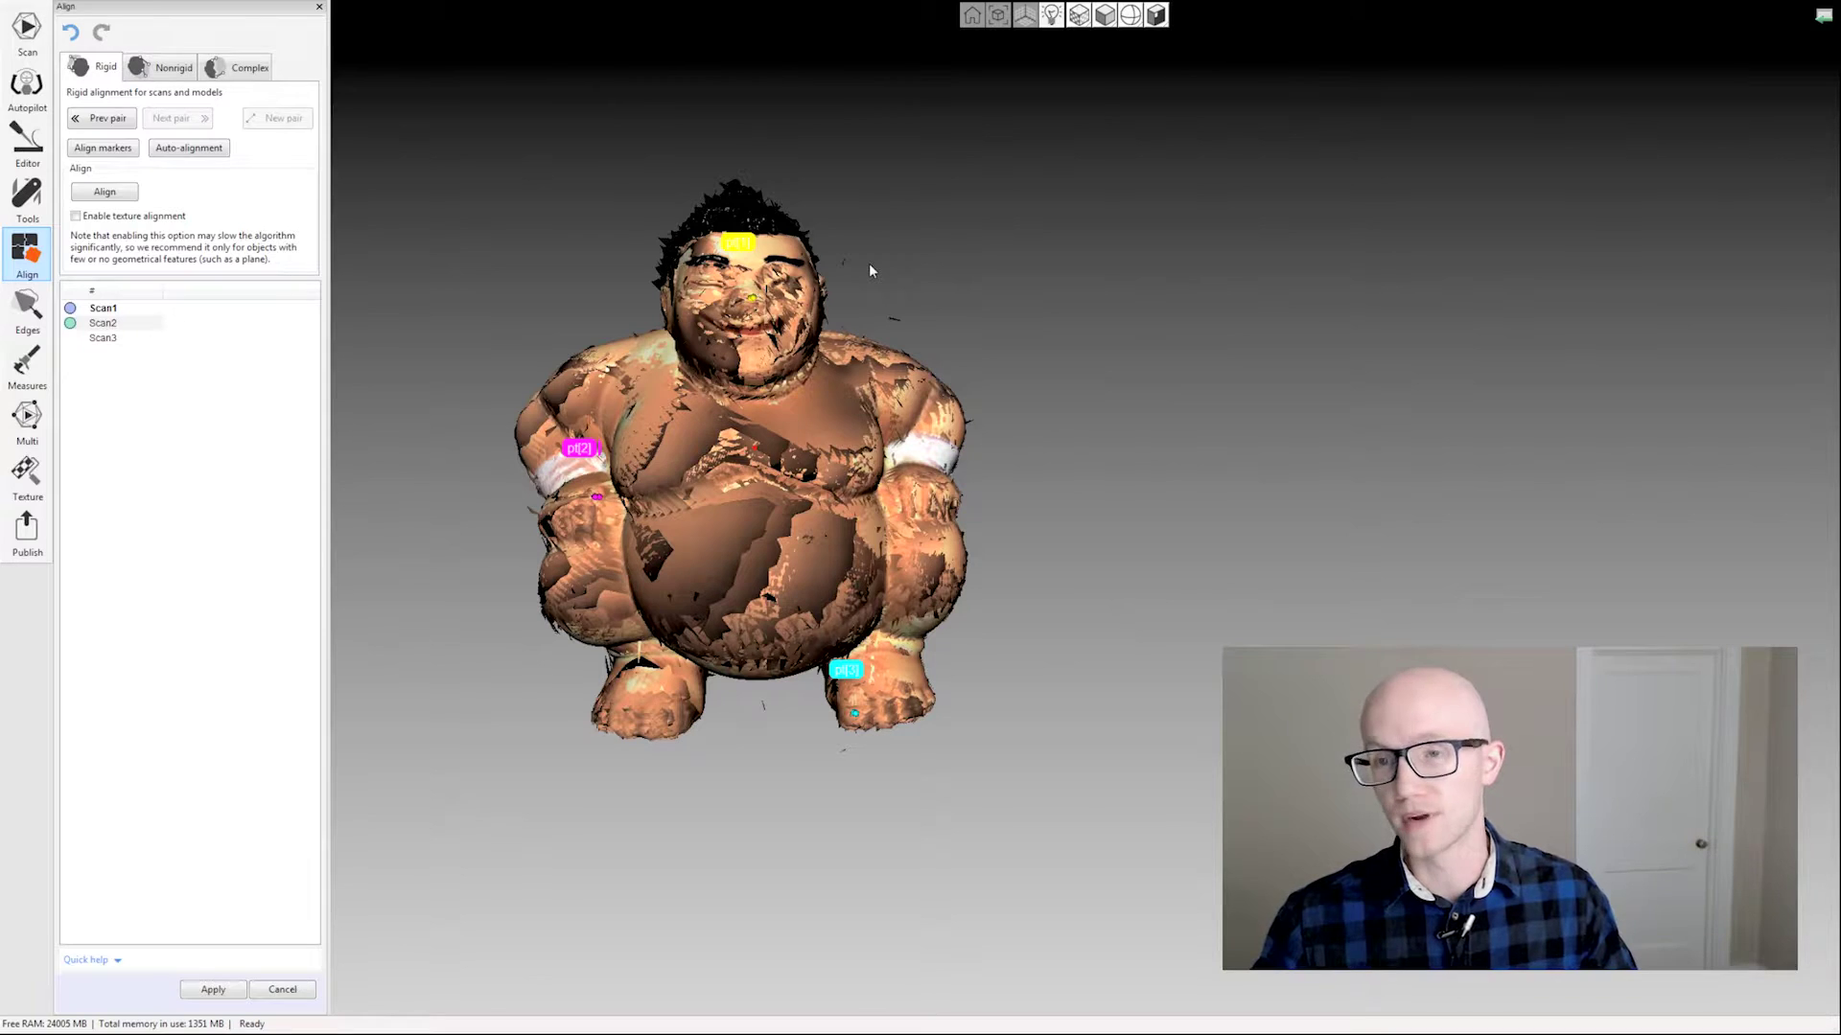
pyautogui.click(72, 32)
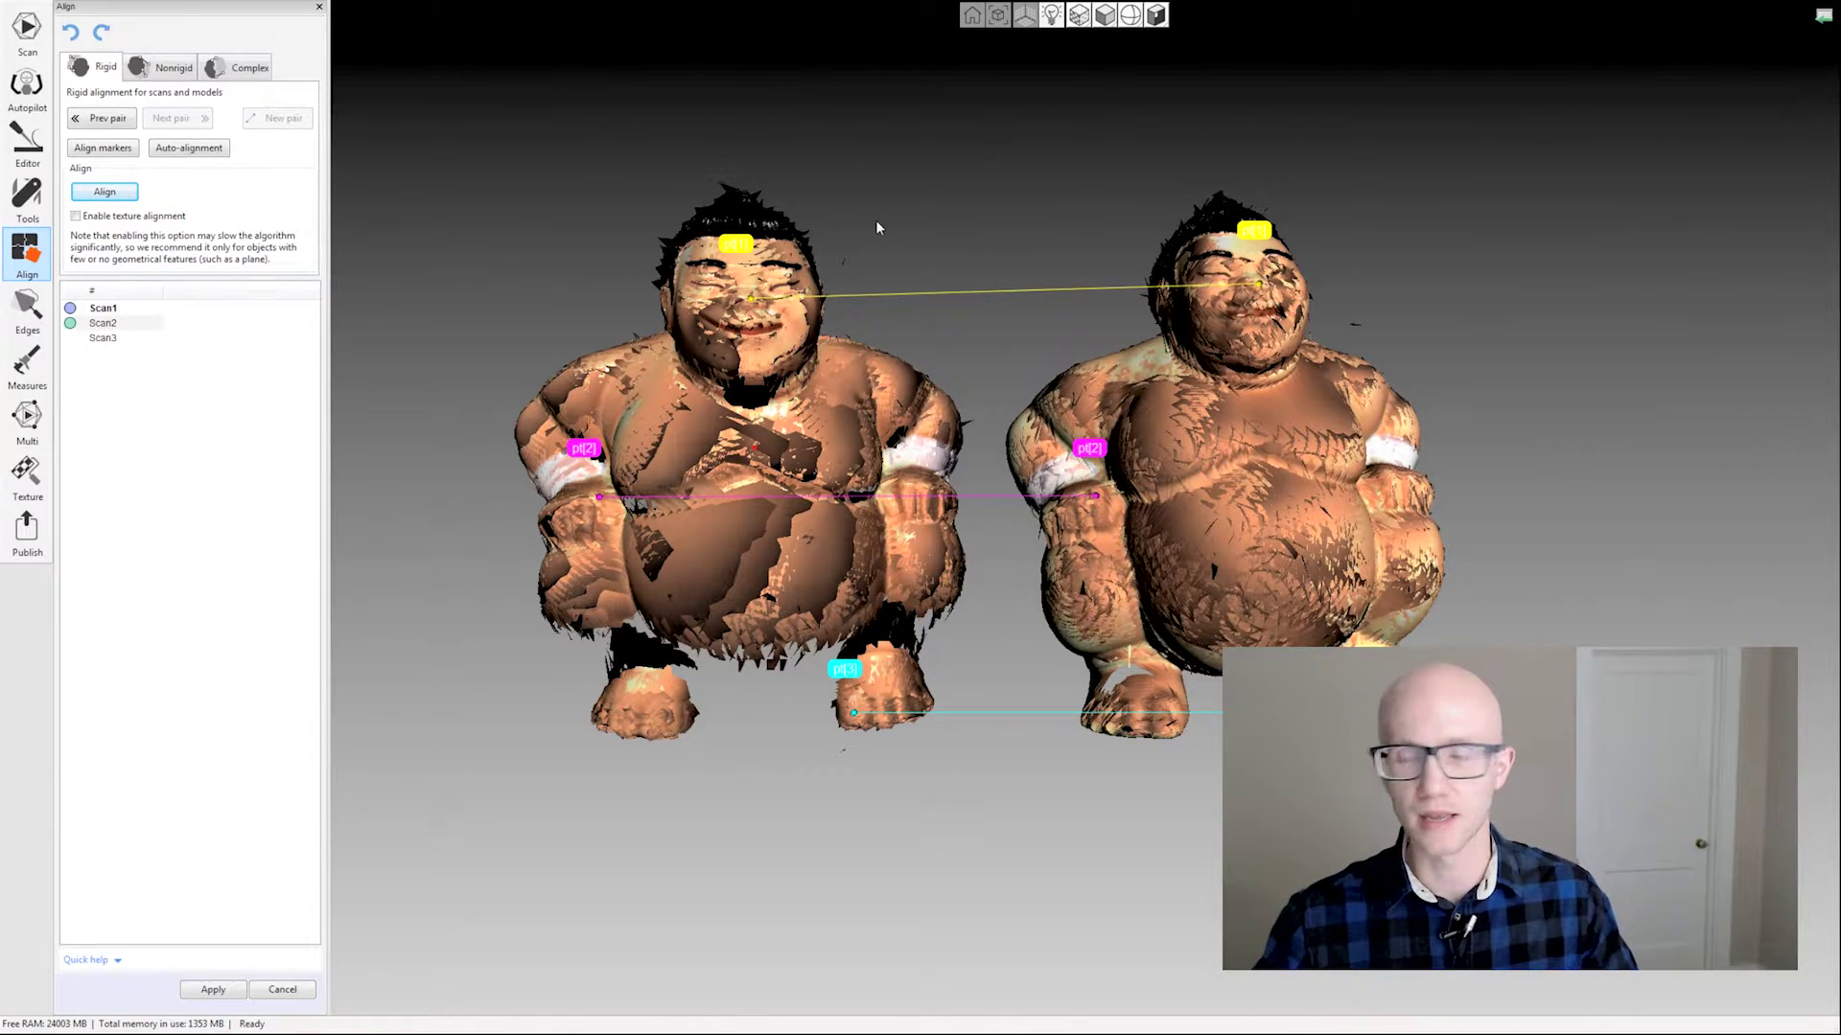
# Step: Check the three marker pairs, align Scan2 onto Scan1, and inspect the merged sumo
pyautogui.moveTo(876, 227); pyautogui.dragTo(968, 257)
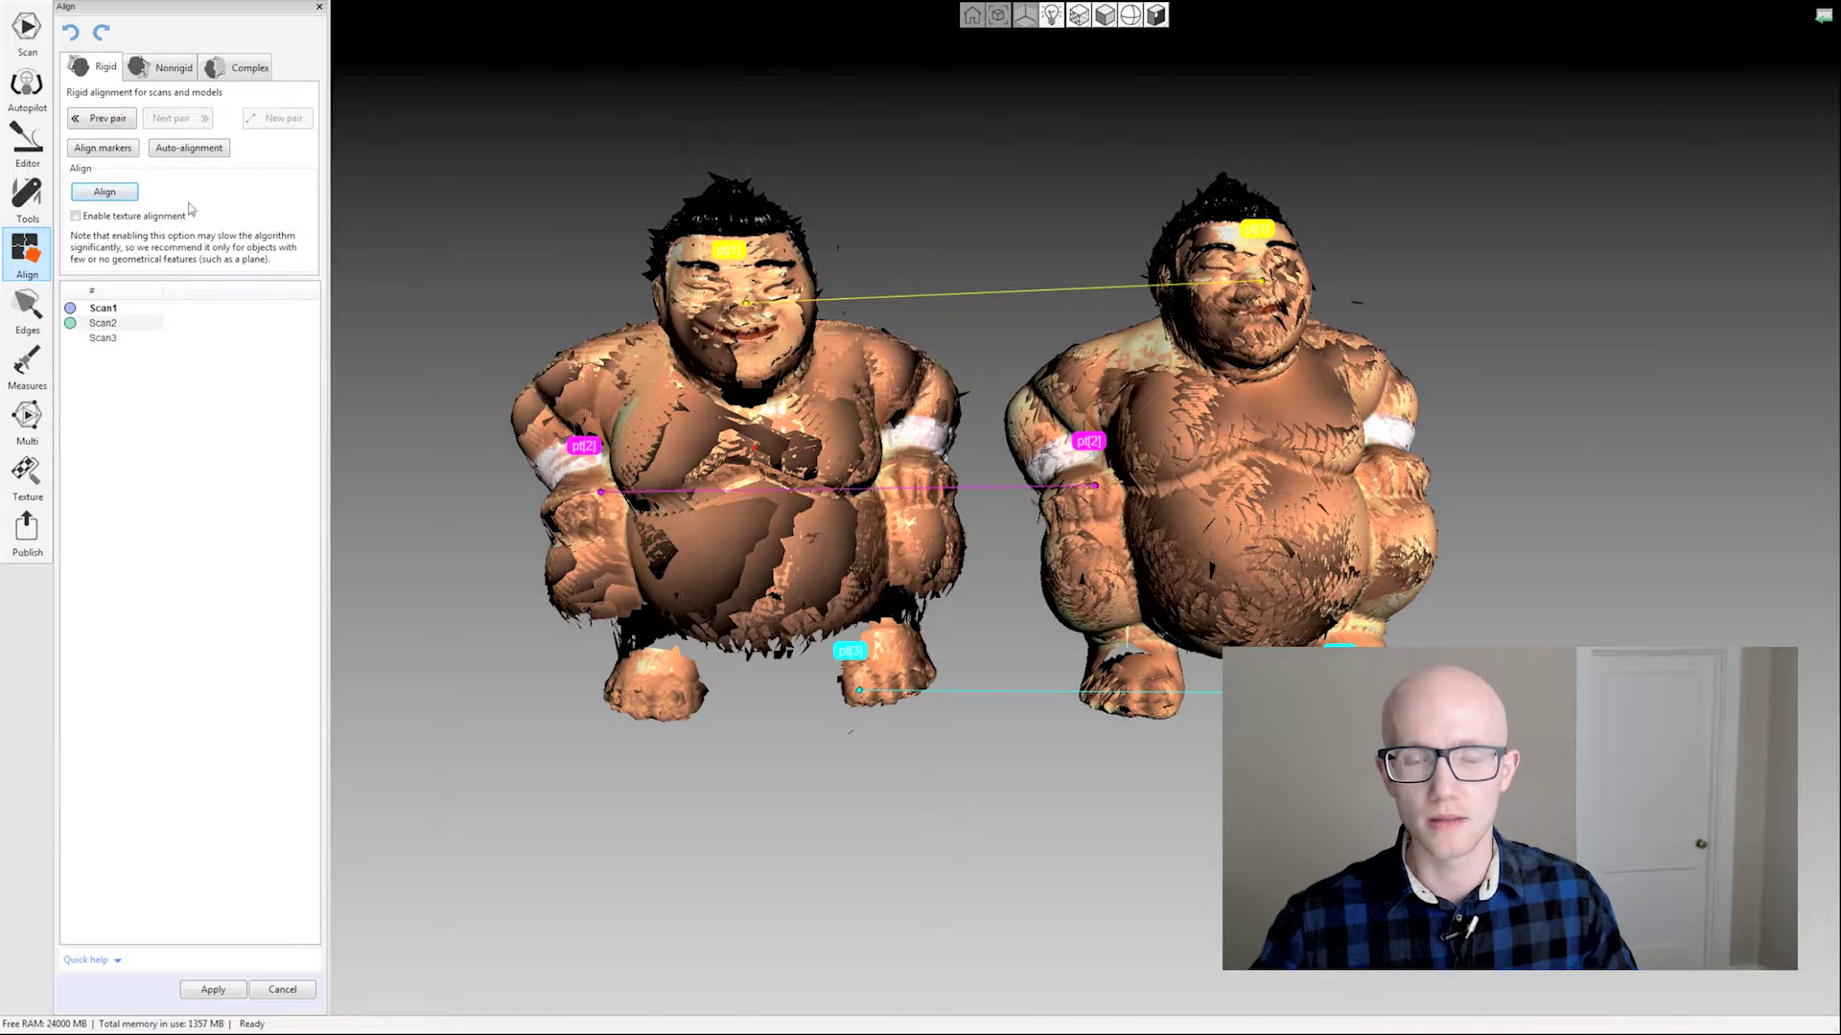
pyautogui.click(104, 192)
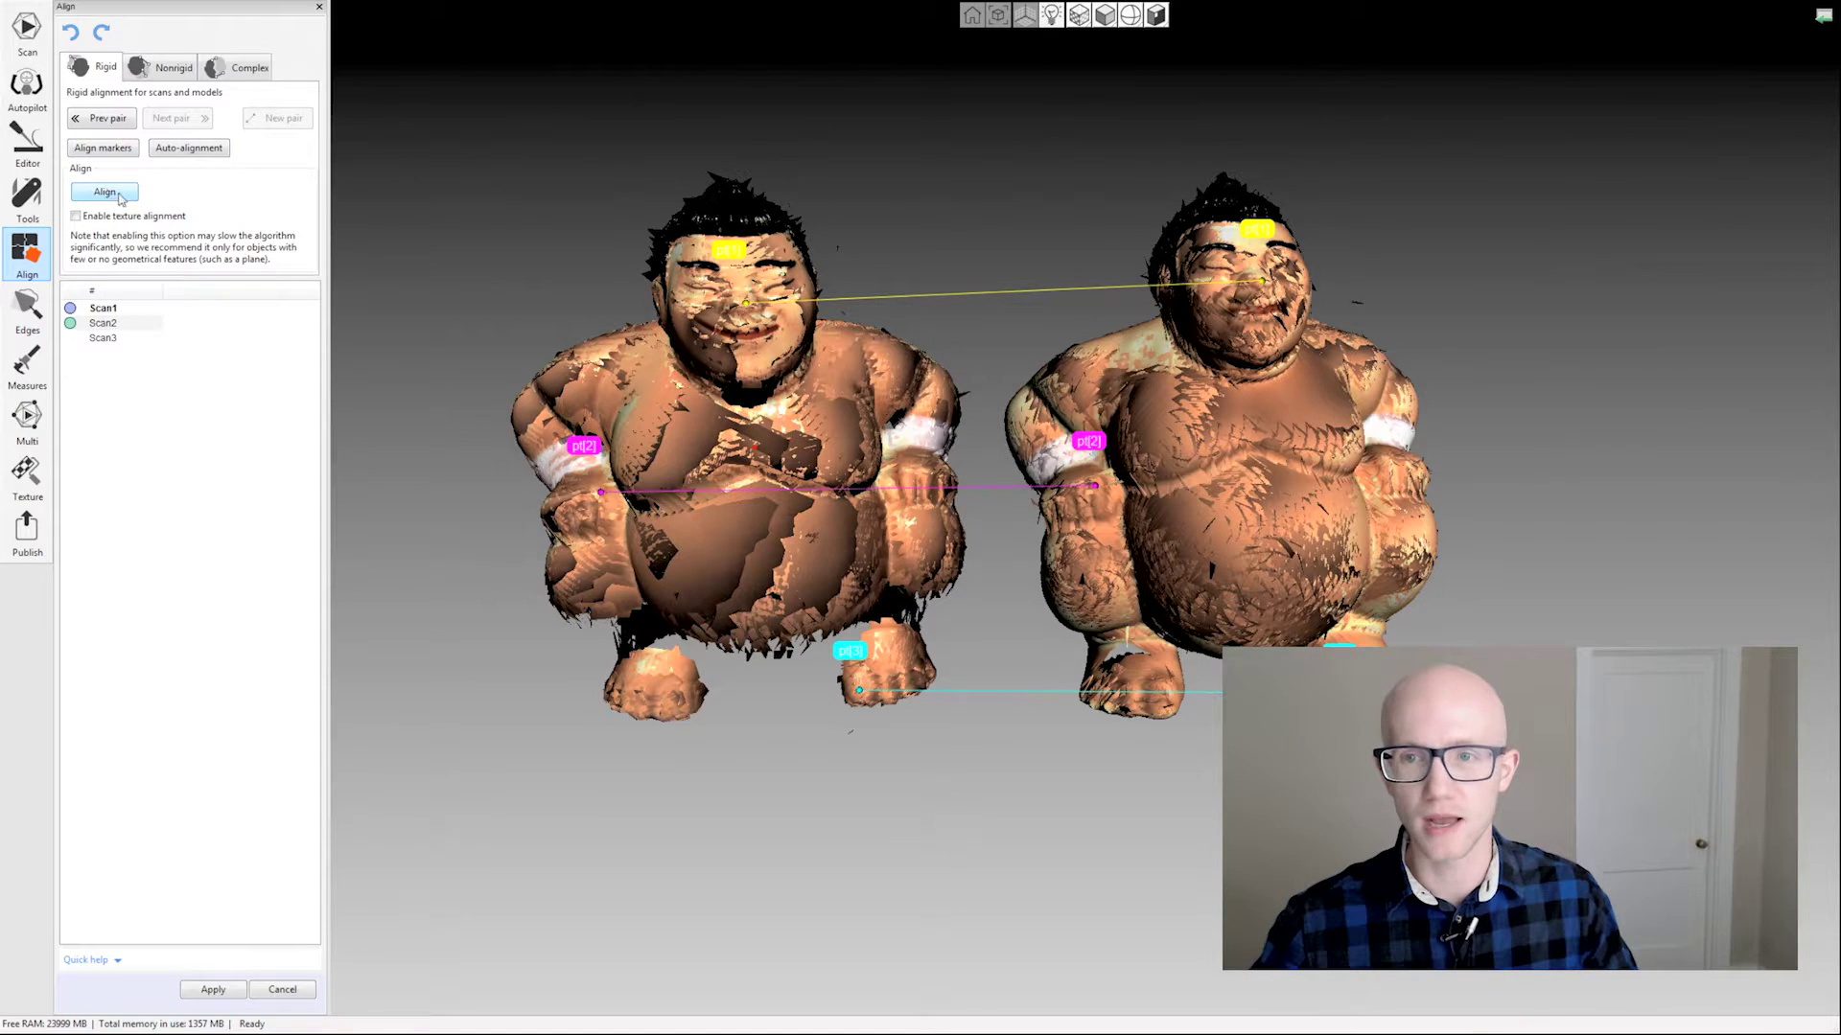
pyautogui.moveTo(896, 386)
pyautogui.mouseDown()
pyautogui.moveTo(859, 464)
pyautogui.moveTo(645, 472)
pyautogui.moveTo(957, 482)
pyautogui.moveTo(735, 423)
pyautogui.moveTo(849, 441)
pyautogui.moveTo(868, 427)
pyautogui.mouseUp()
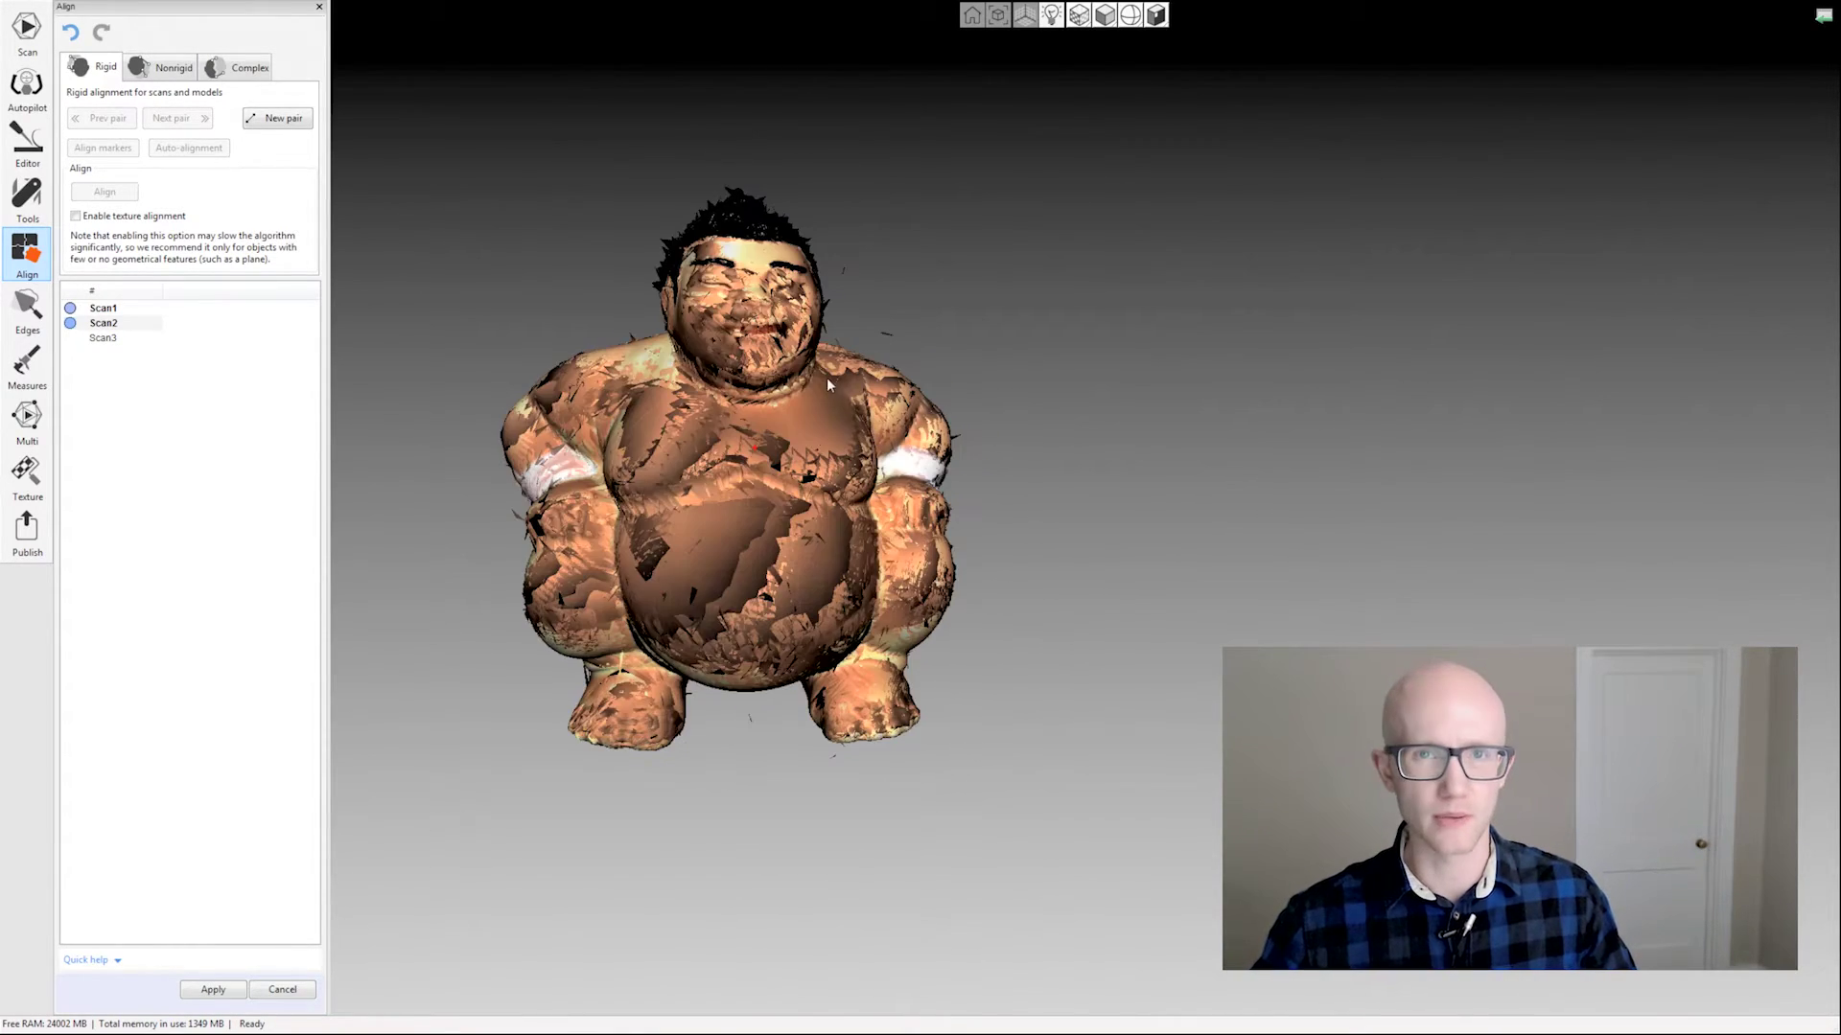
# Step: Add Scan3 beside the merged sumo model and place a first point on Scan3
pyautogui.moveTo(705, 376); pyautogui.dragTo(769, 398)
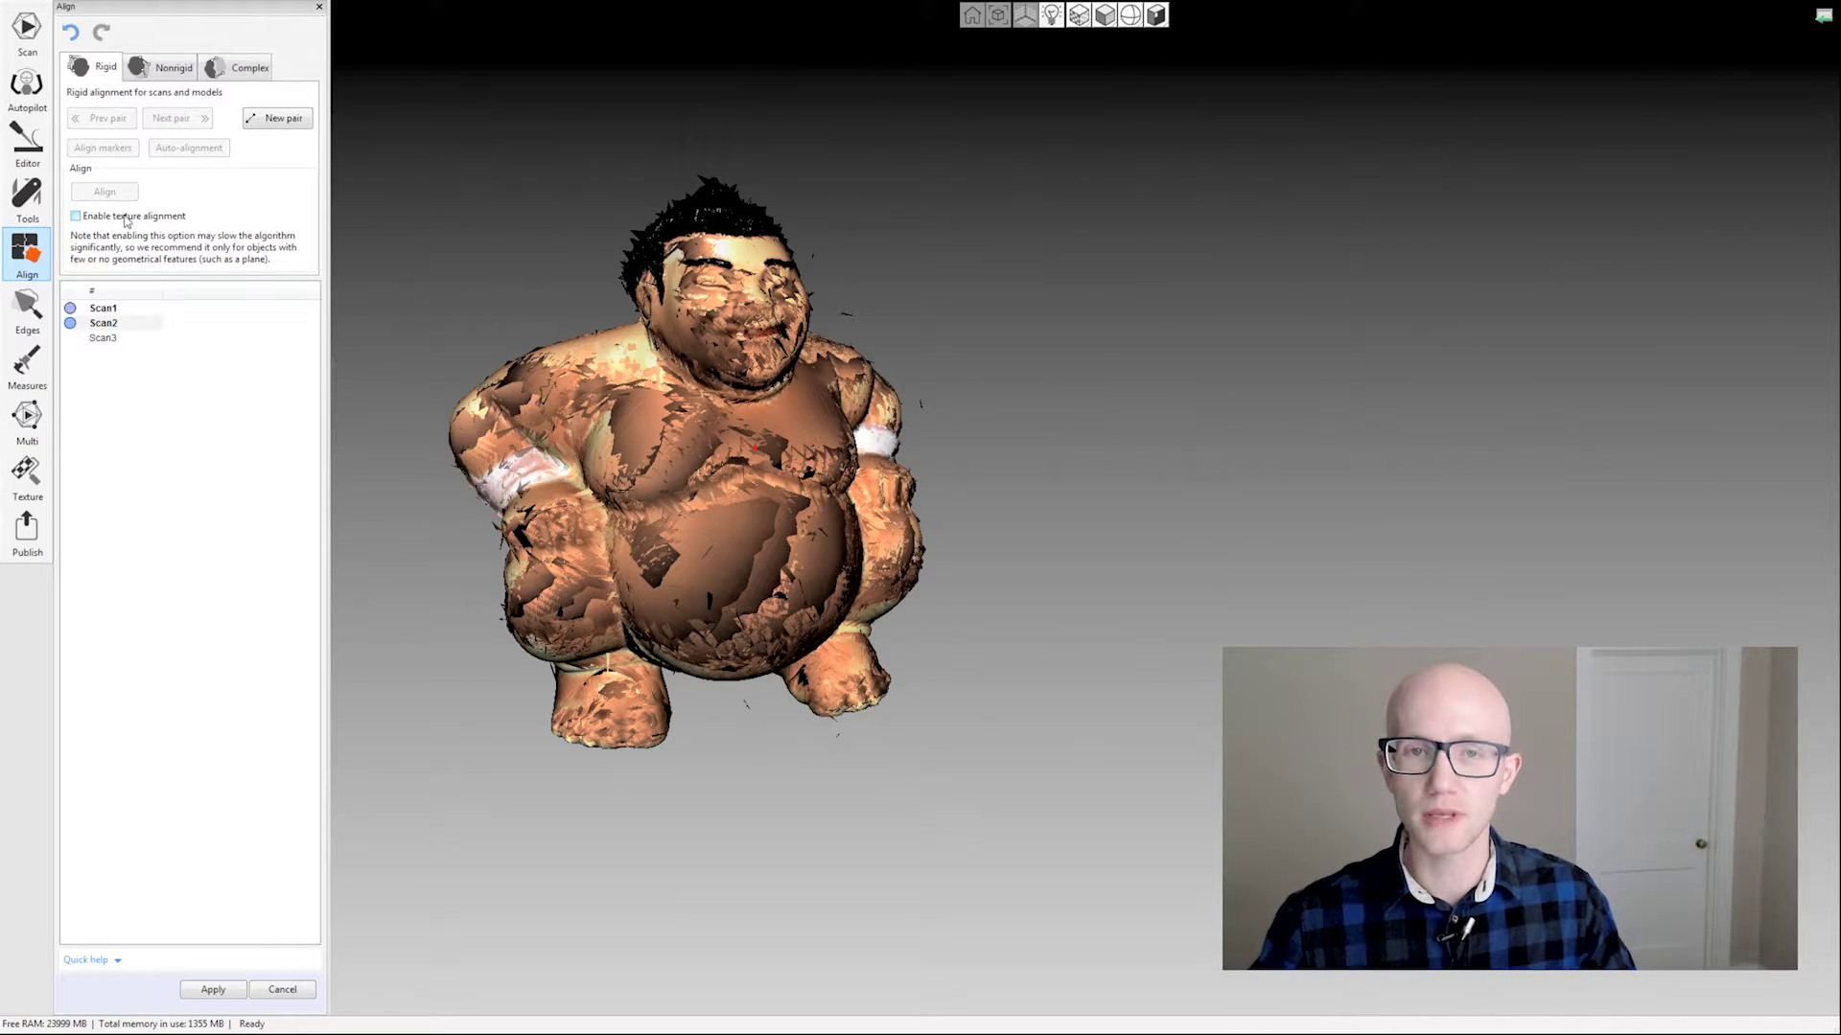
pyautogui.click(107, 340)
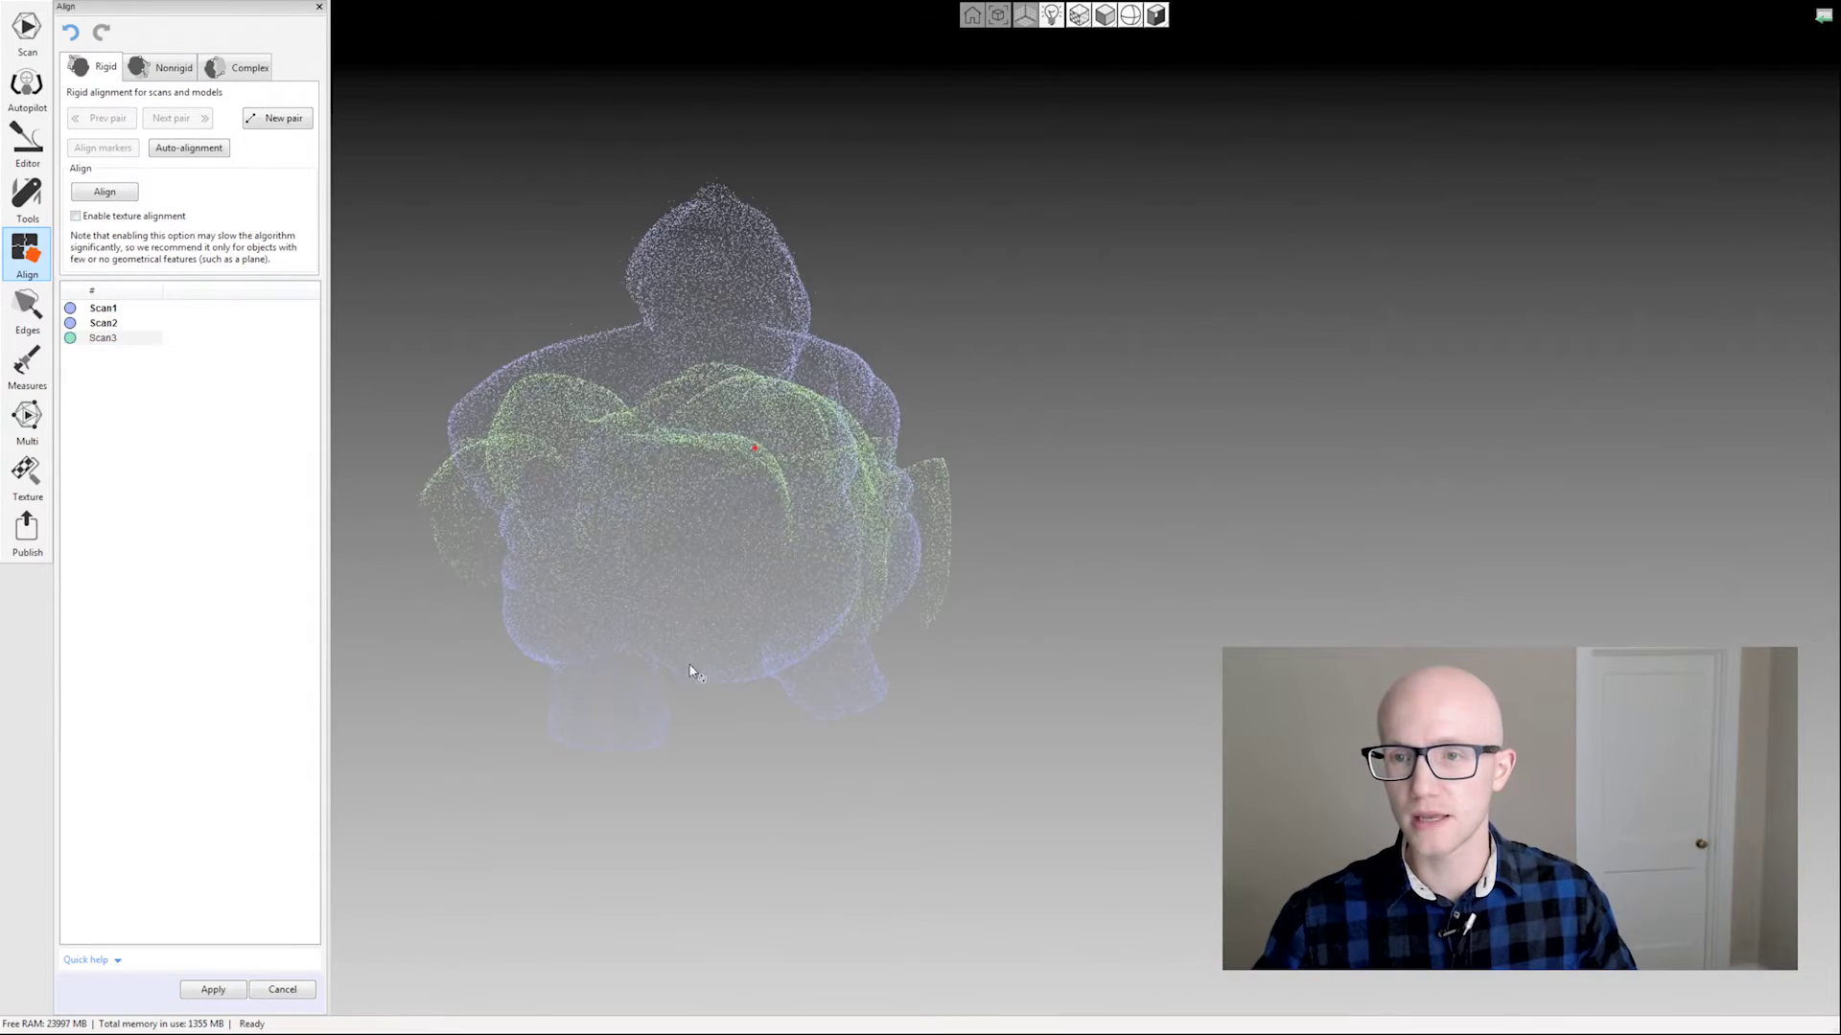
pyautogui.moveTo(690, 672)
pyautogui.mouseDown()
pyautogui.moveTo(619, 606)
pyautogui.moveTo(716, 546)
pyautogui.moveTo(726, 384)
pyautogui.moveTo(563, 546)
pyautogui.moveTo(699, 575)
pyautogui.moveTo(1134, 451)
pyautogui.moveTo(863, 522)
pyautogui.moveTo(847, 547)
pyautogui.moveTo(1083, 604)
pyautogui.moveTo(957, 607)
pyautogui.moveTo(1117, 482)
pyautogui.moveTo(1193, 487)
pyautogui.mouseUp()
pyautogui.click(1168, 417)
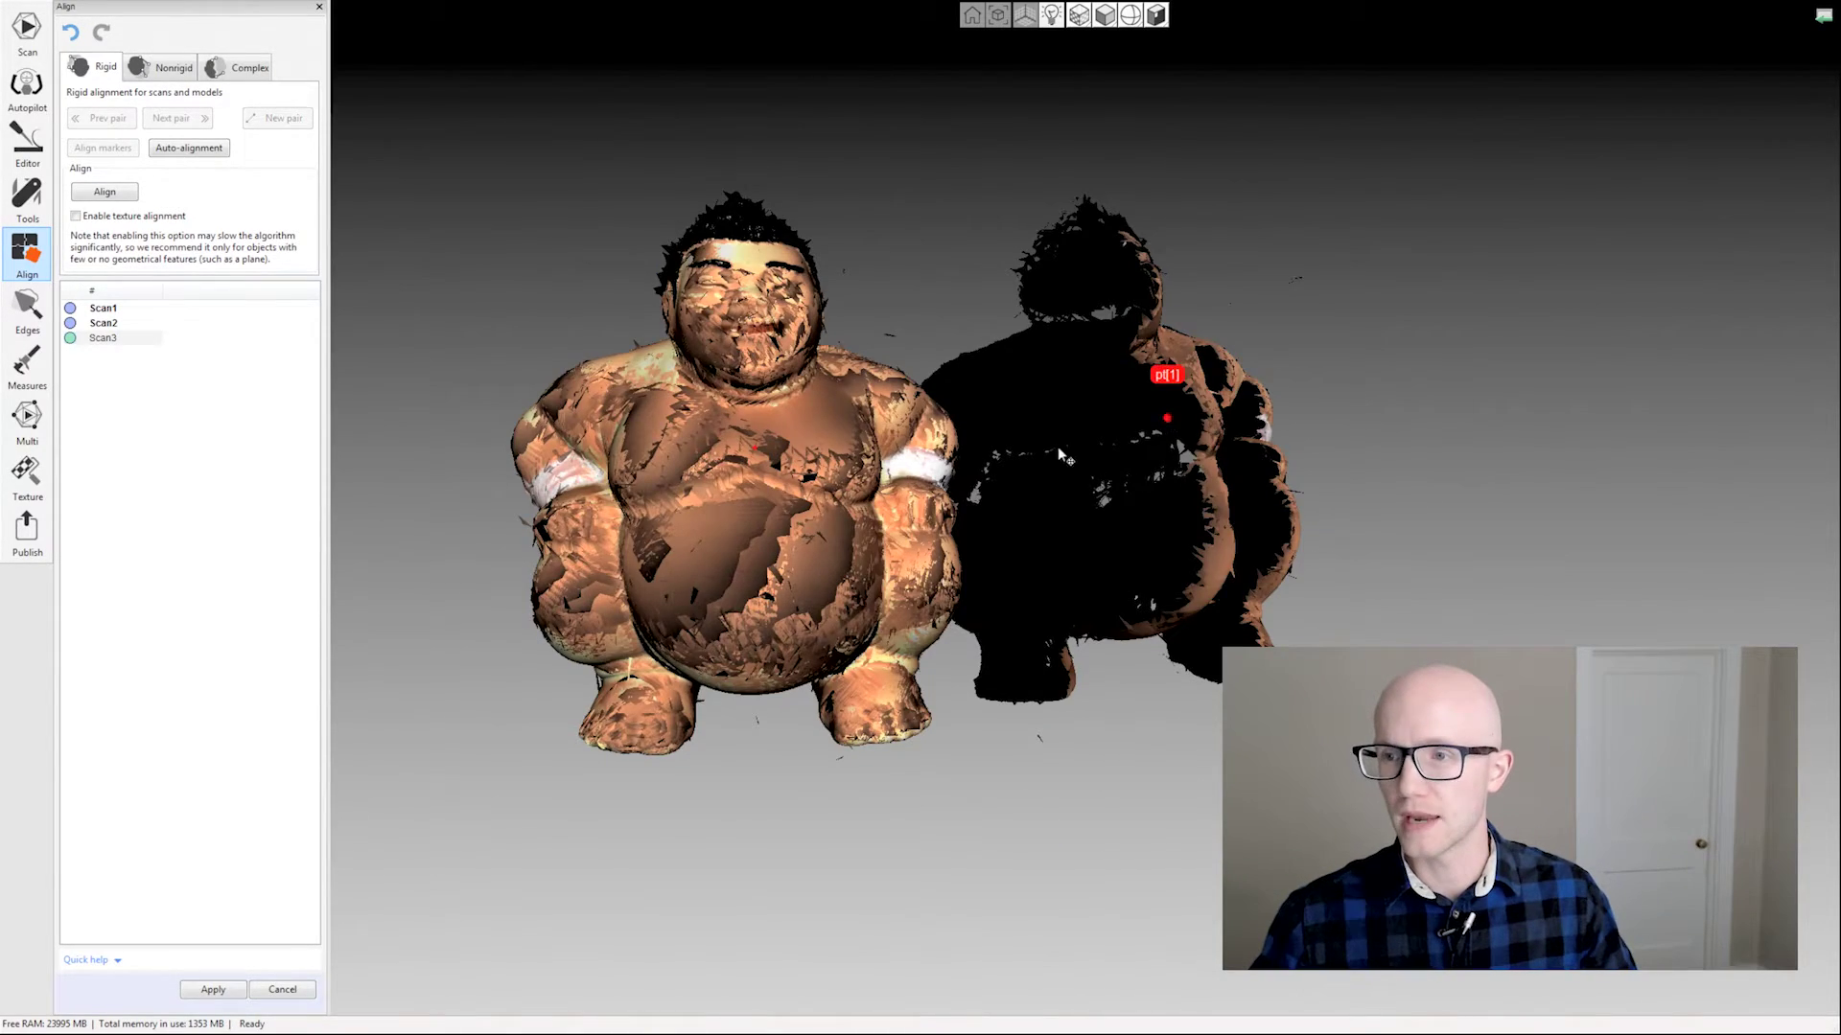
pyautogui.moveTo(1056, 446); pyautogui.dragTo(1266, 451)
# Step: Delete all point pairs, then turn Scan3 upright beside the merged Scan1–Scan2 sumo
pyautogui.rightClick(963, 209)
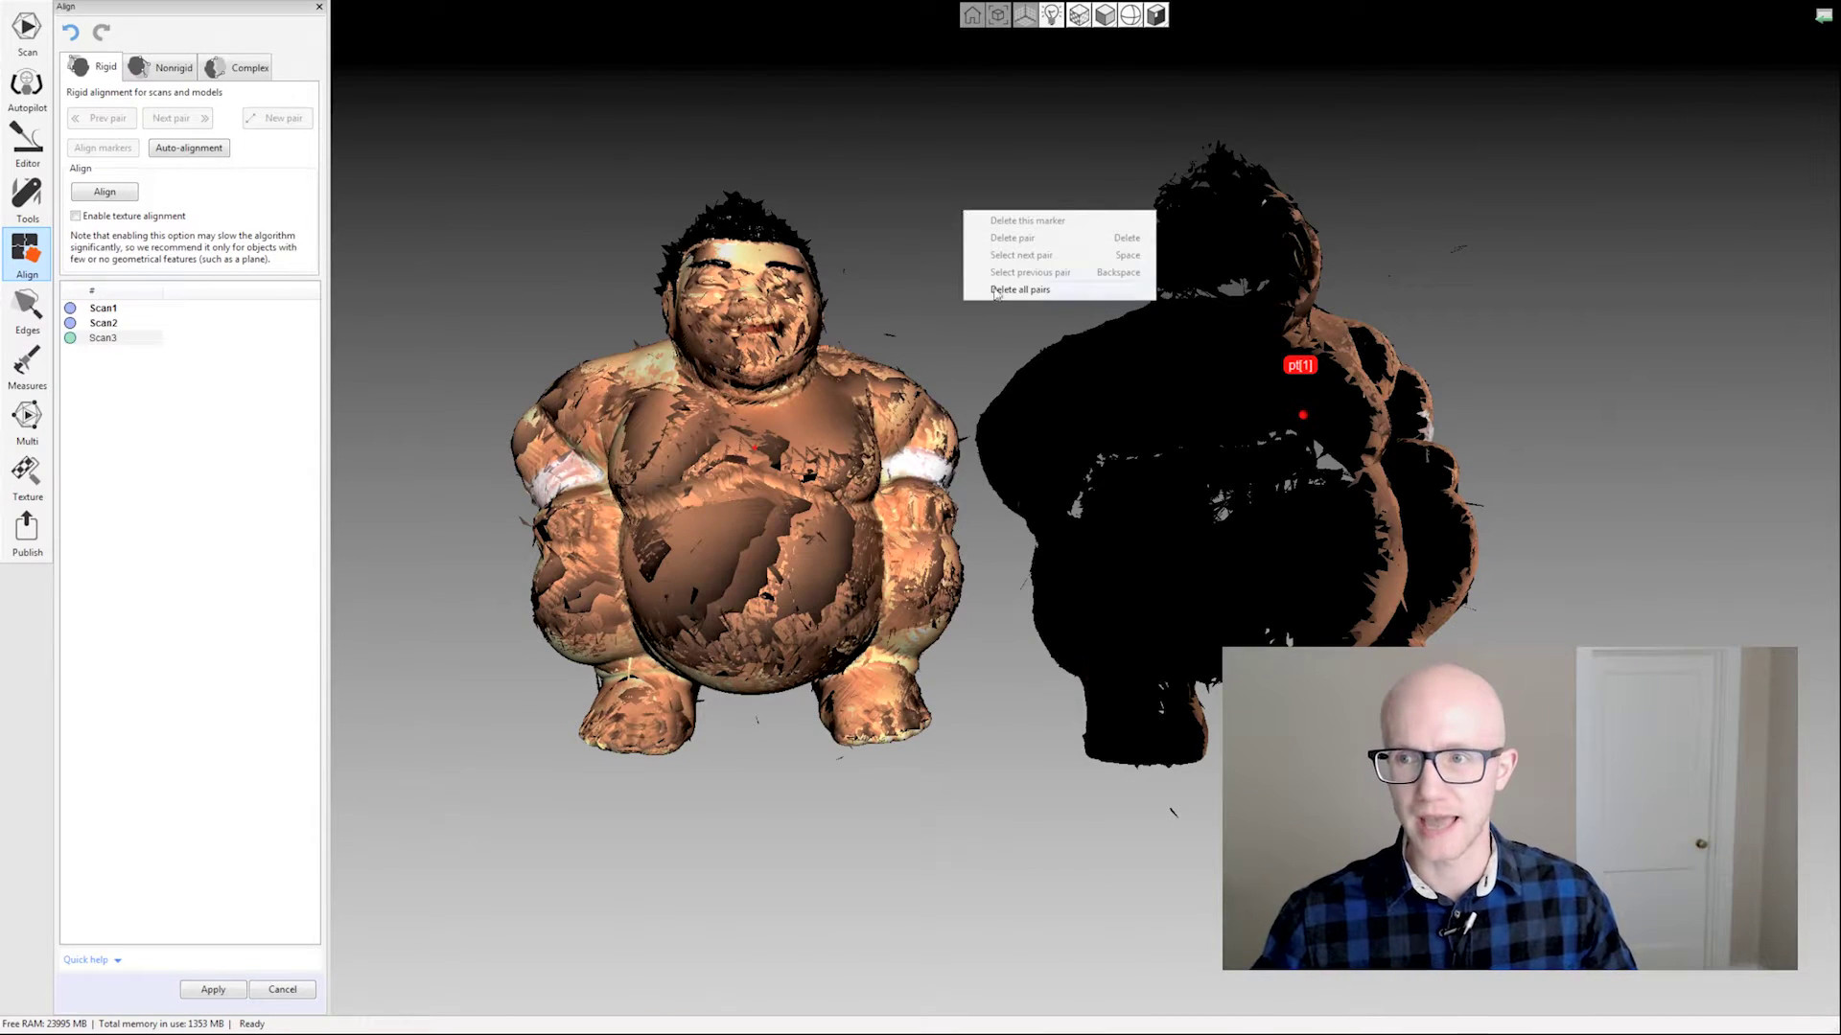
pyautogui.click(1012, 290)
pyautogui.moveTo(1252, 416)
pyautogui.mouseDown()
pyautogui.moveTo(1334, 340)
pyautogui.moveTo(1234, 359)
pyautogui.mouseUp()
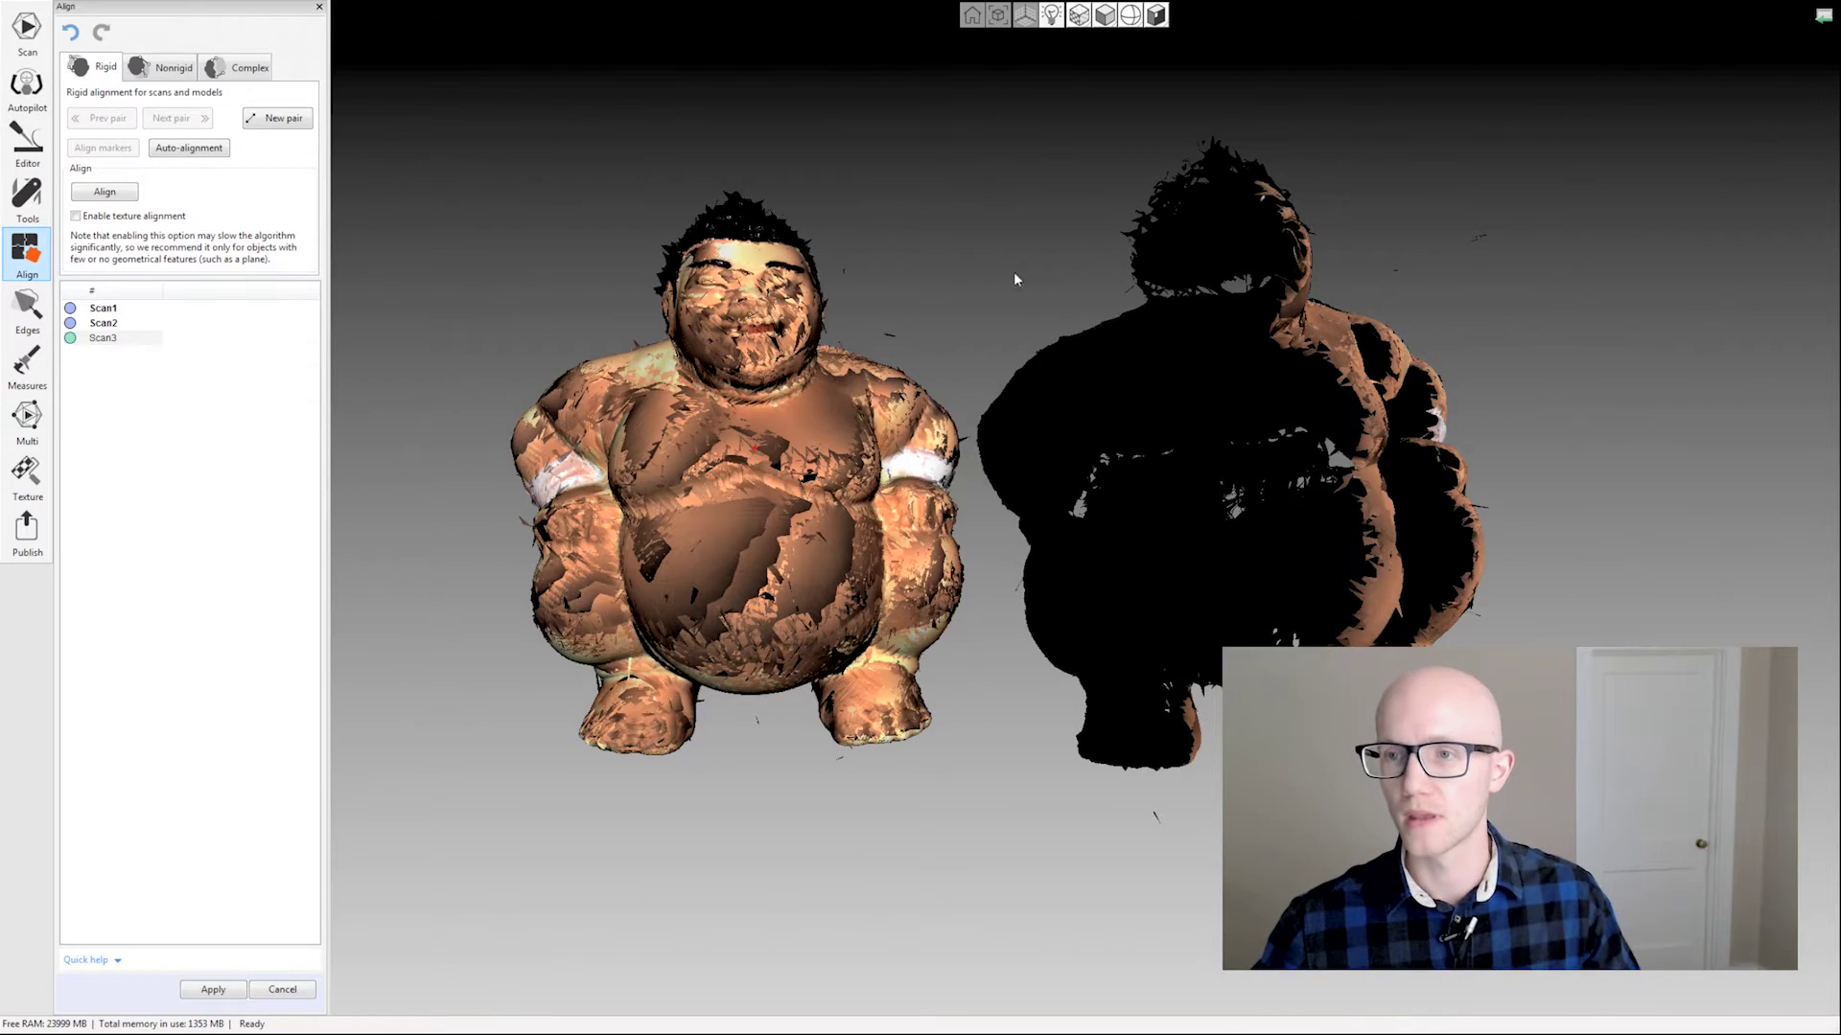
pyautogui.moveTo(1015, 272); pyautogui.dragTo(1052, 292)
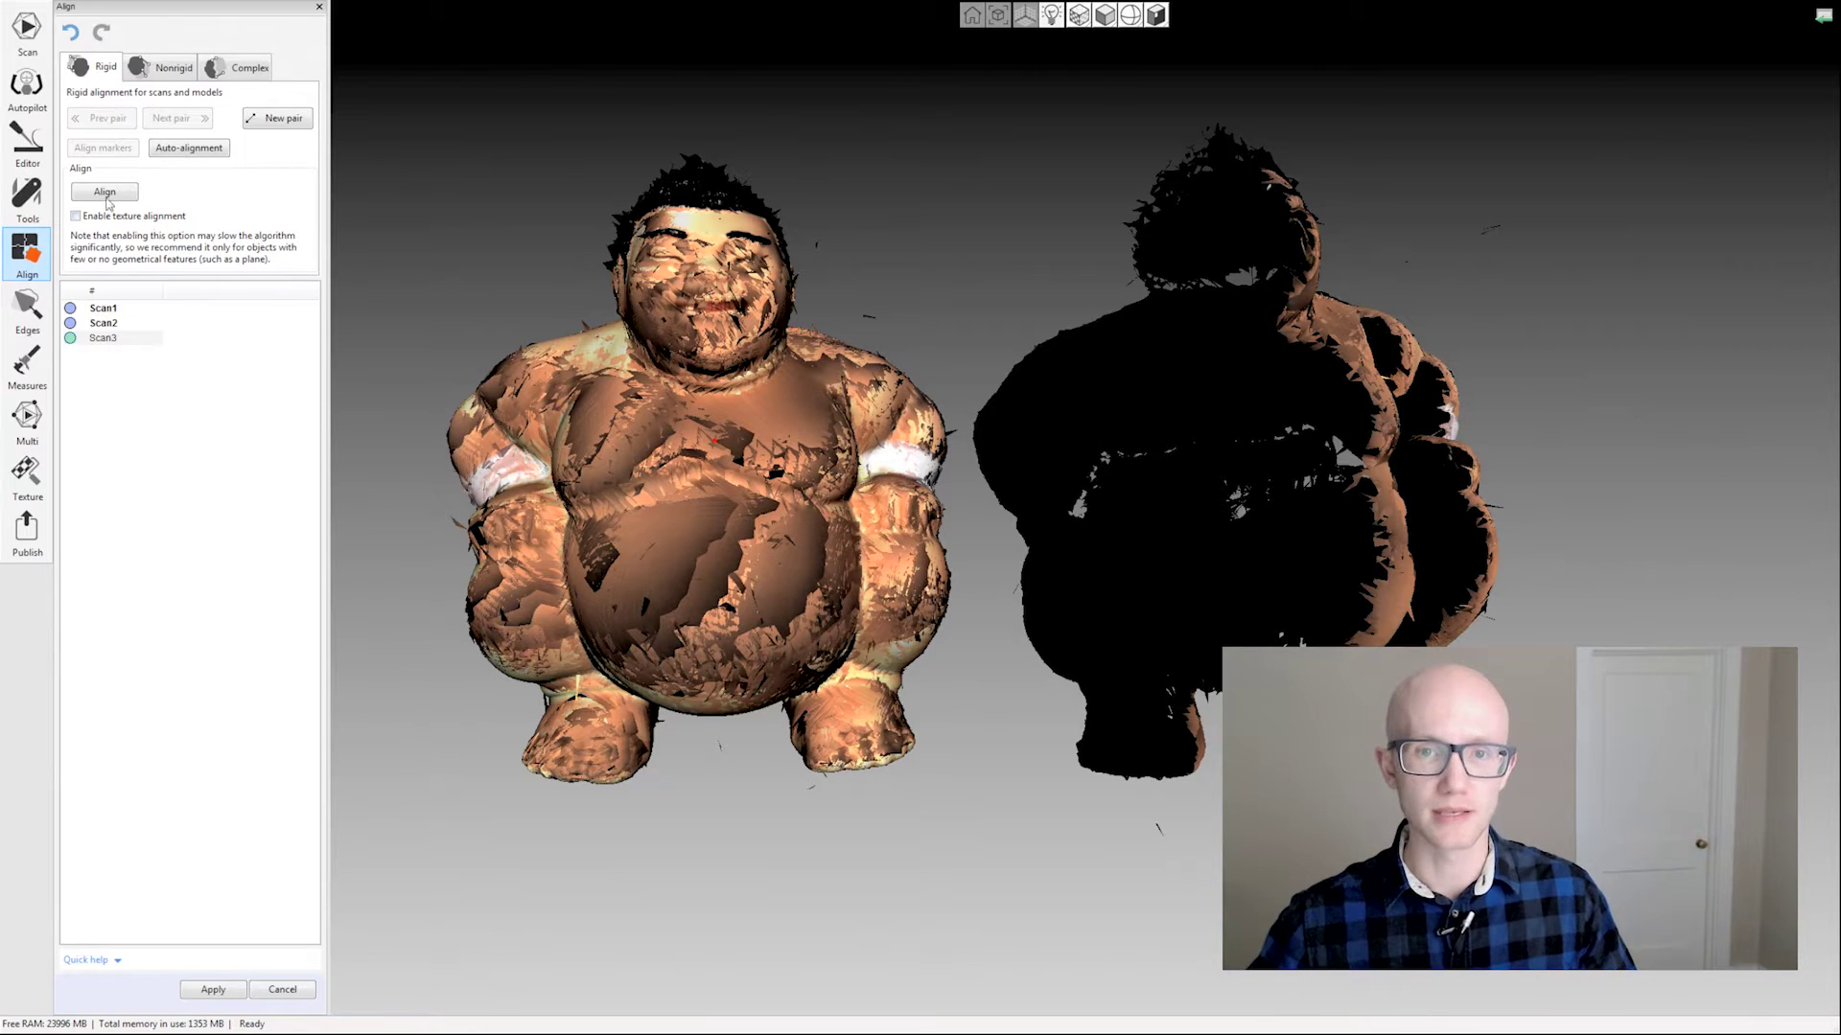
# Step: Leave texture alignment disabled and rotate both sumos to show their backs
pyautogui.click(76, 216)
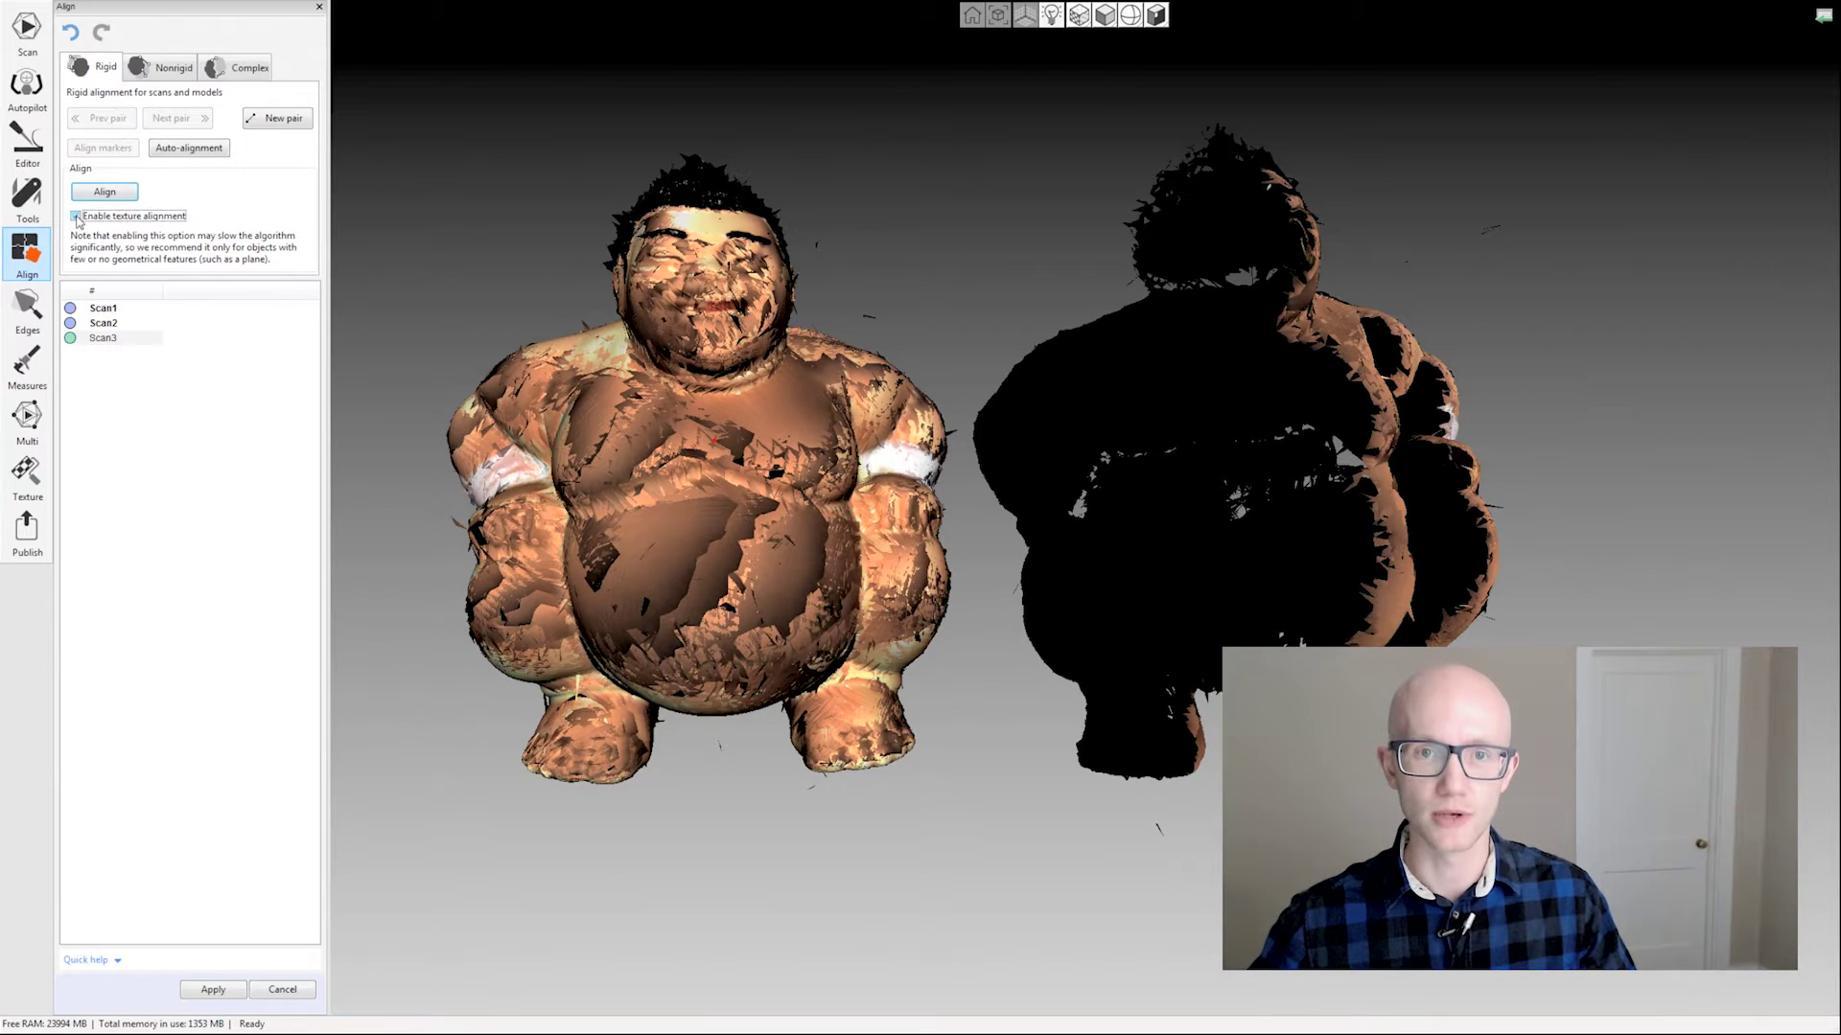
pyautogui.click(76, 216)
pyautogui.moveTo(1326, 508); pyautogui.dragTo(890, 377)
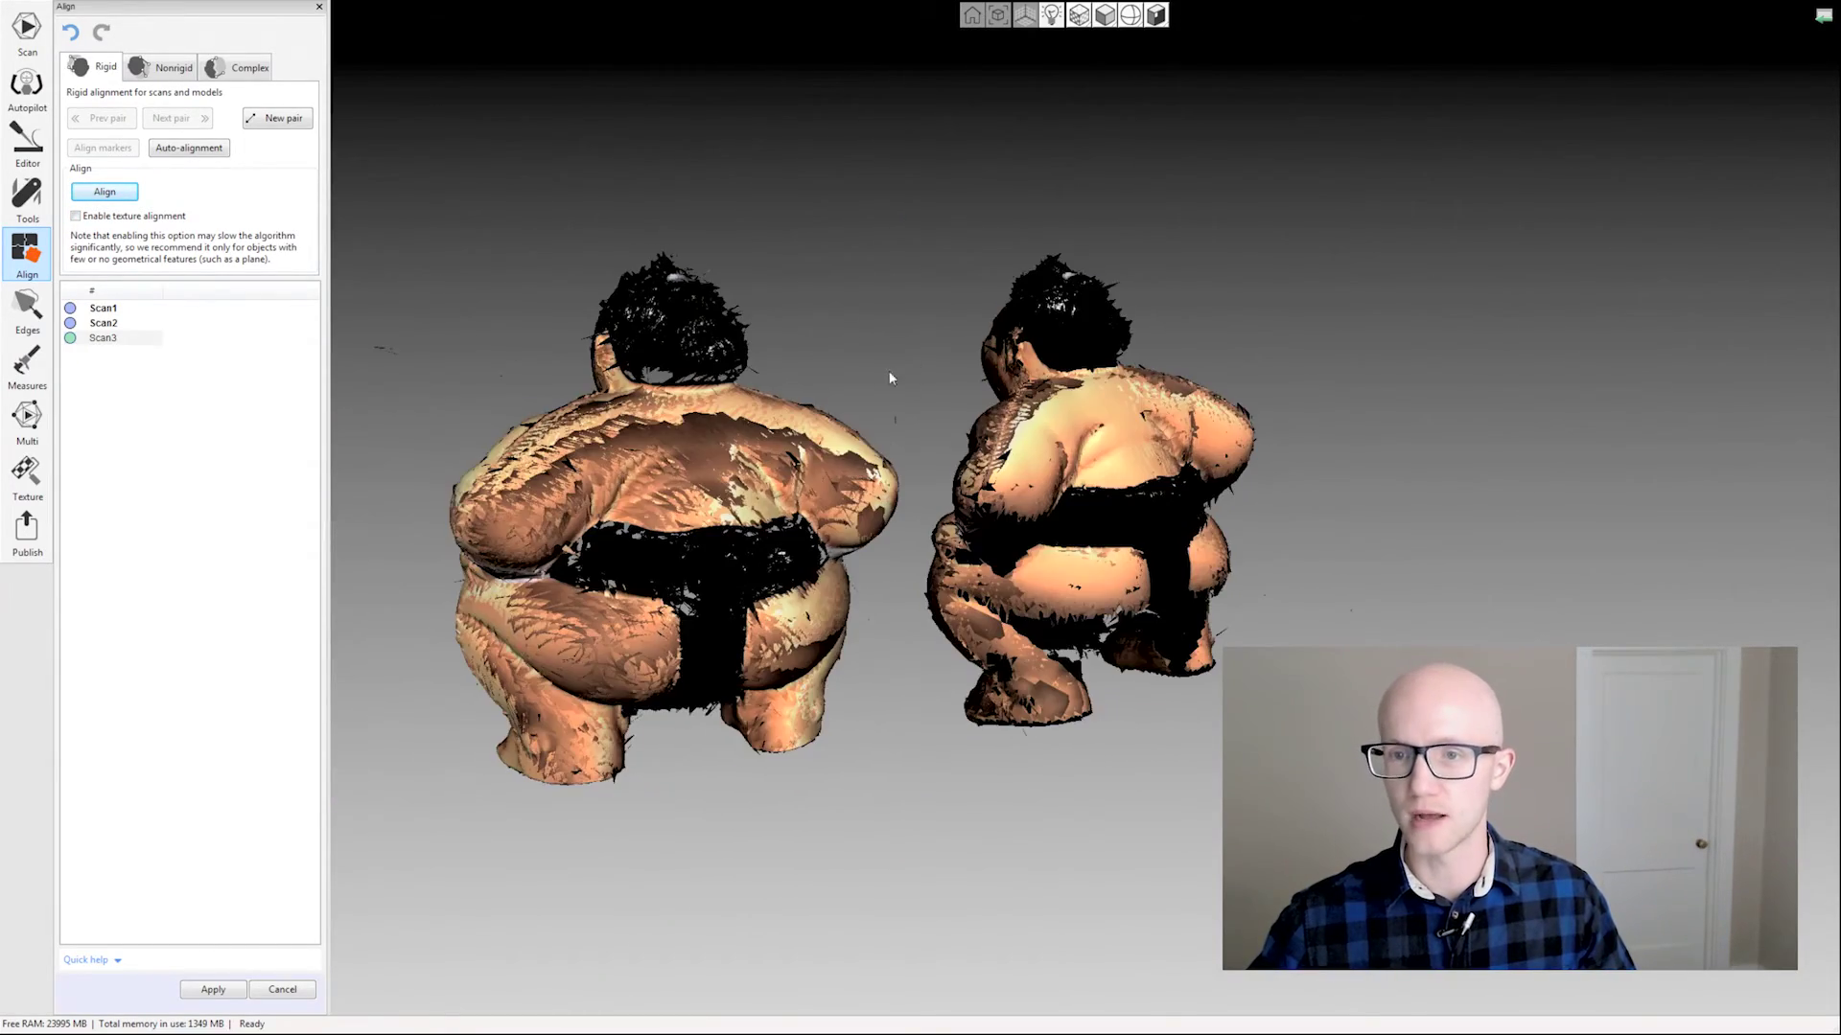
# Step: Match three point pairs on back, neck and leg, then align Scan3 to the merged model
pyautogui.click(482, 516)
pyautogui.click(988, 487)
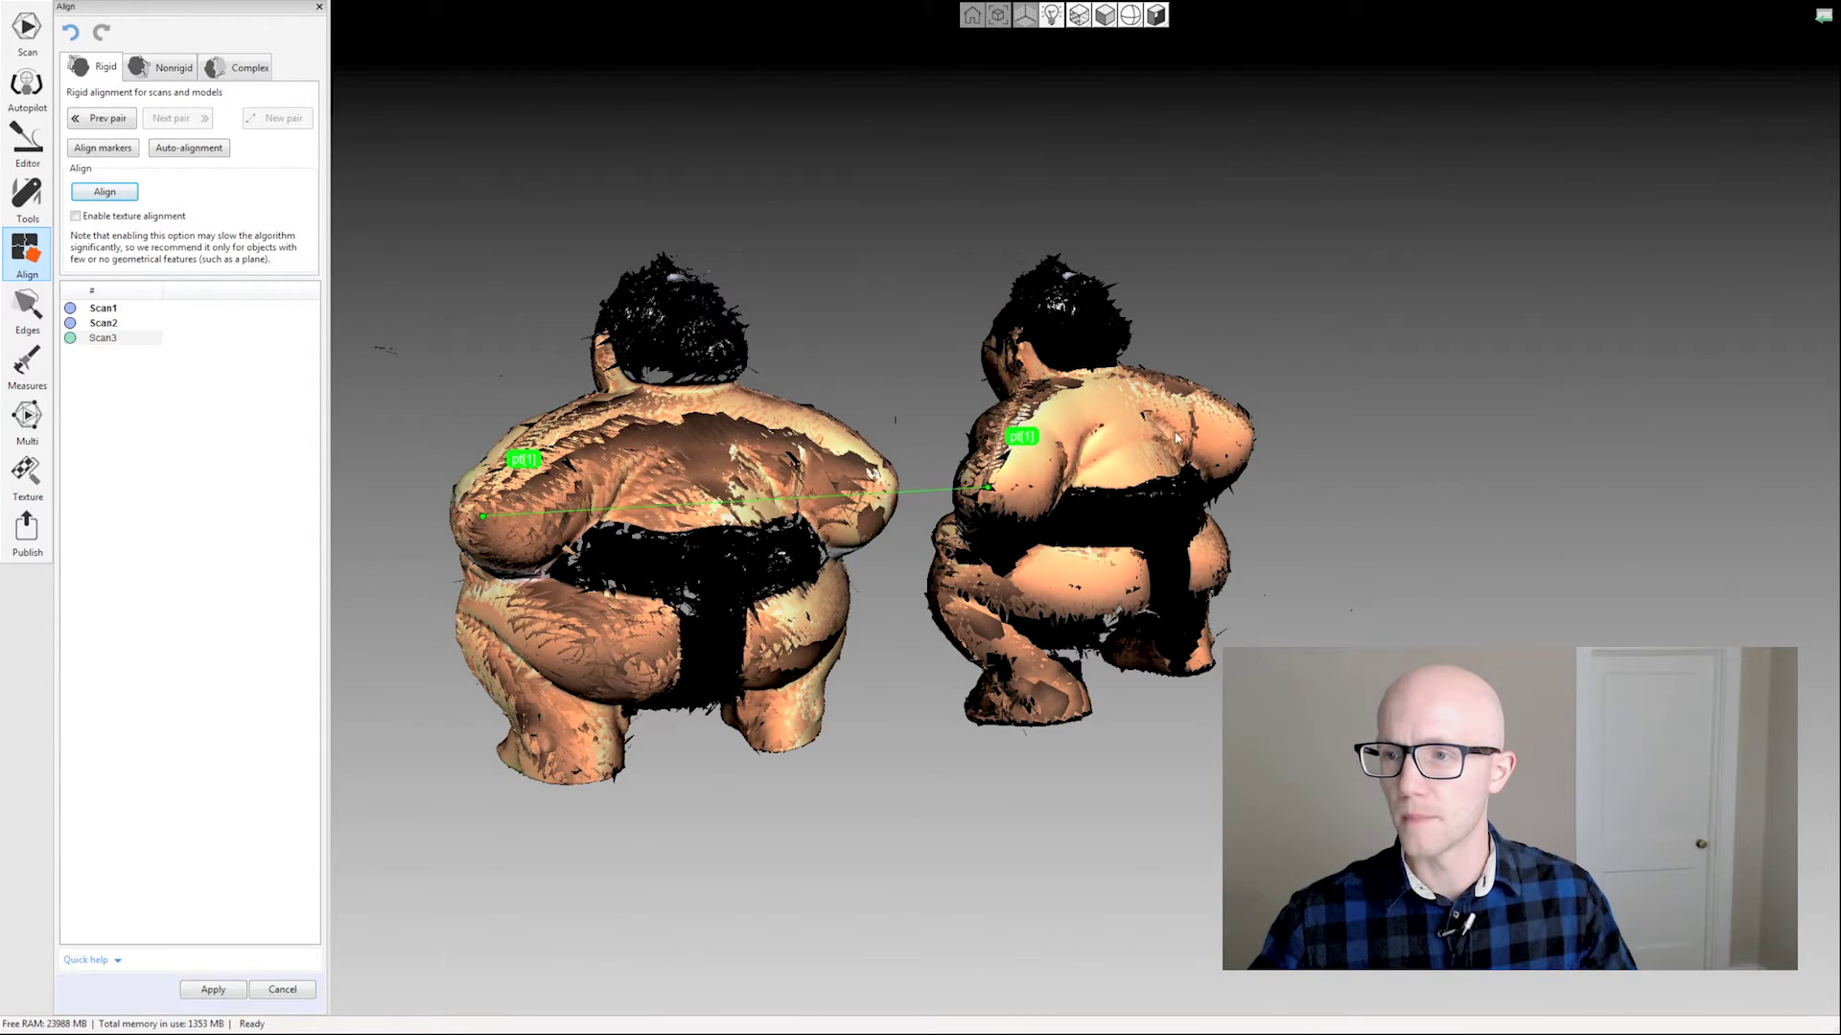
pyautogui.click(1014, 357)
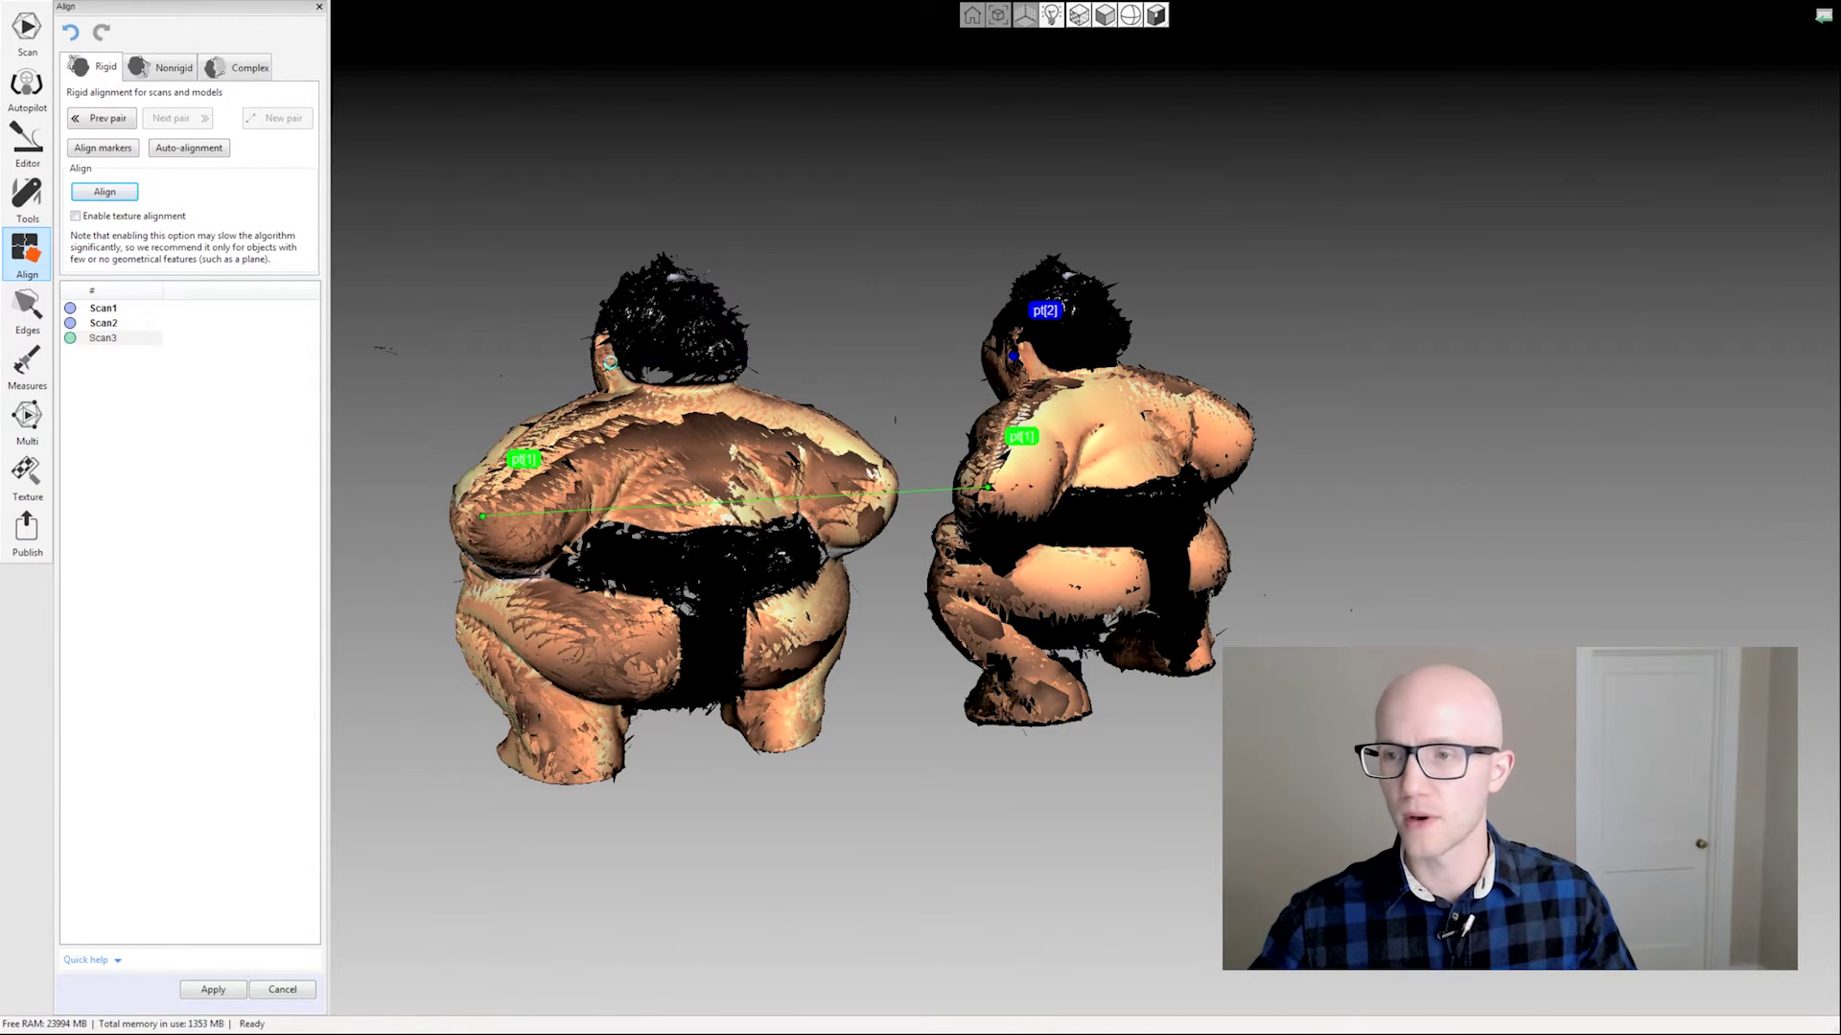
pyautogui.click(606, 359)
pyautogui.click(582, 764)
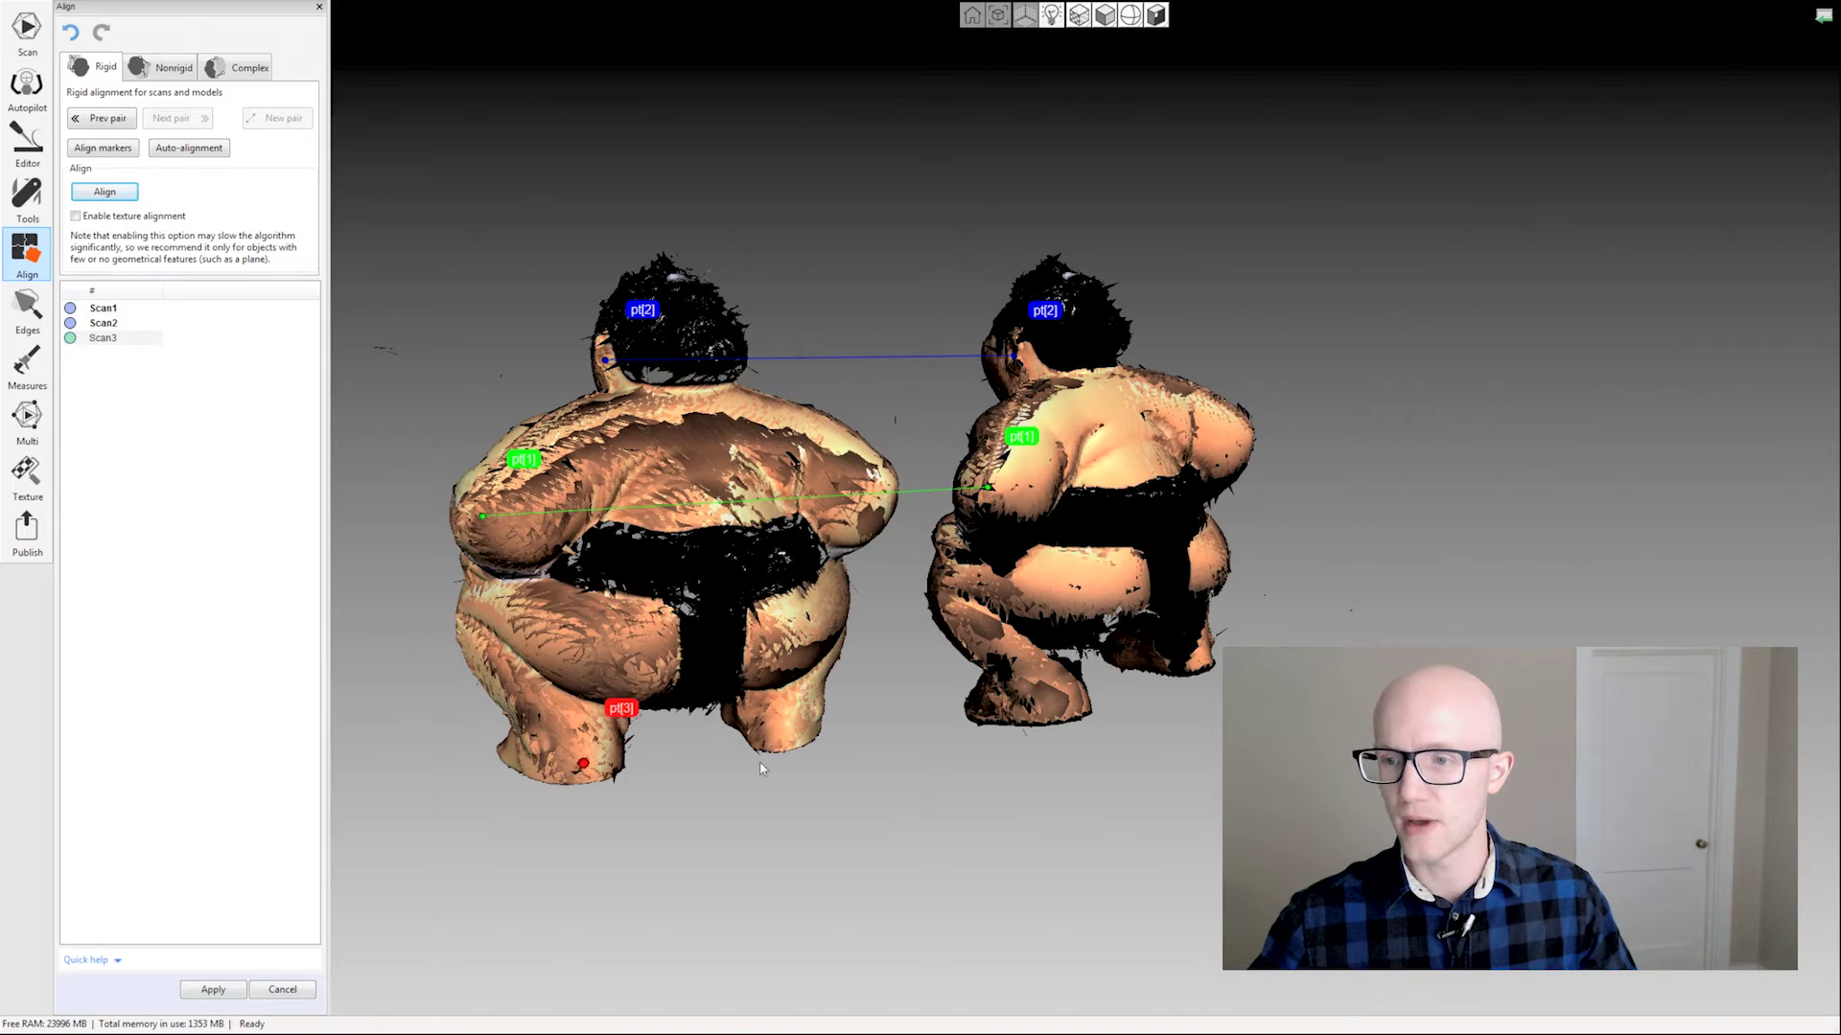
pyautogui.click(1048, 706)
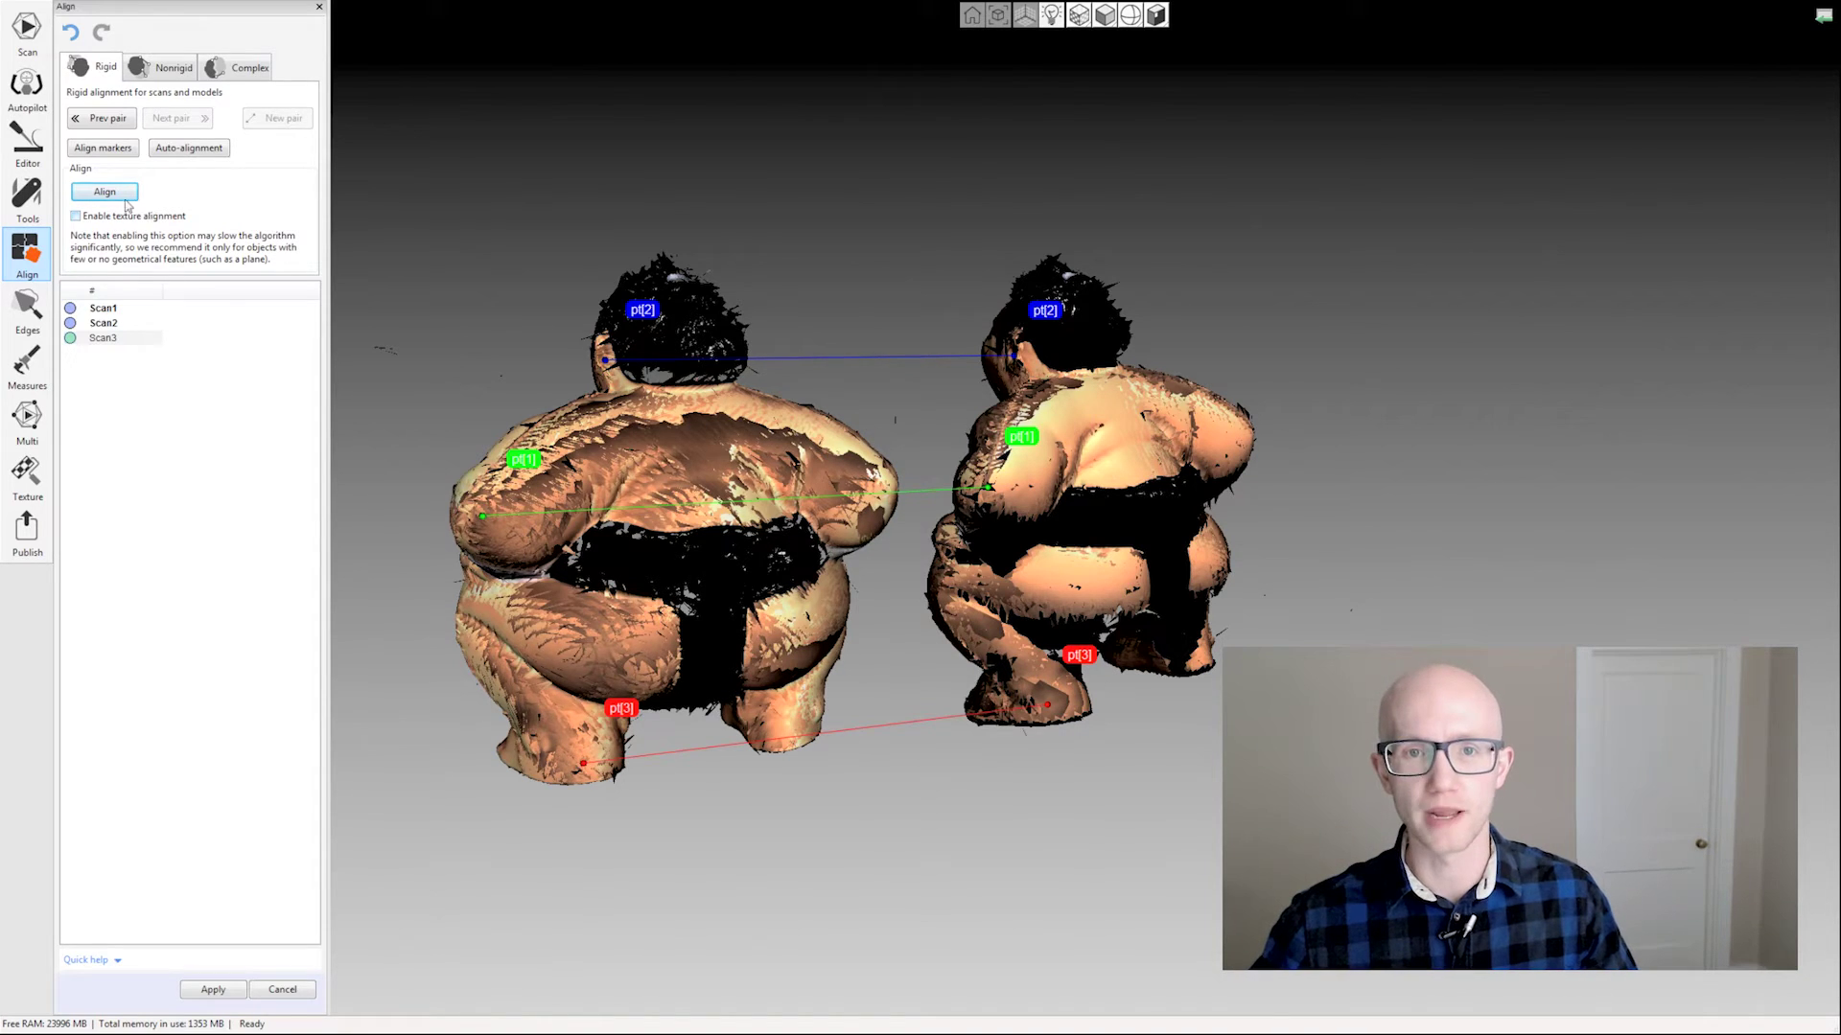
pyautogui.click(123, 195)
# Step: Inspect the combined three-scan sumo from the front and apply the rigid alignment
pyautogui.moveTo(625, 636); pyautogui.dragTo(1187, 583)
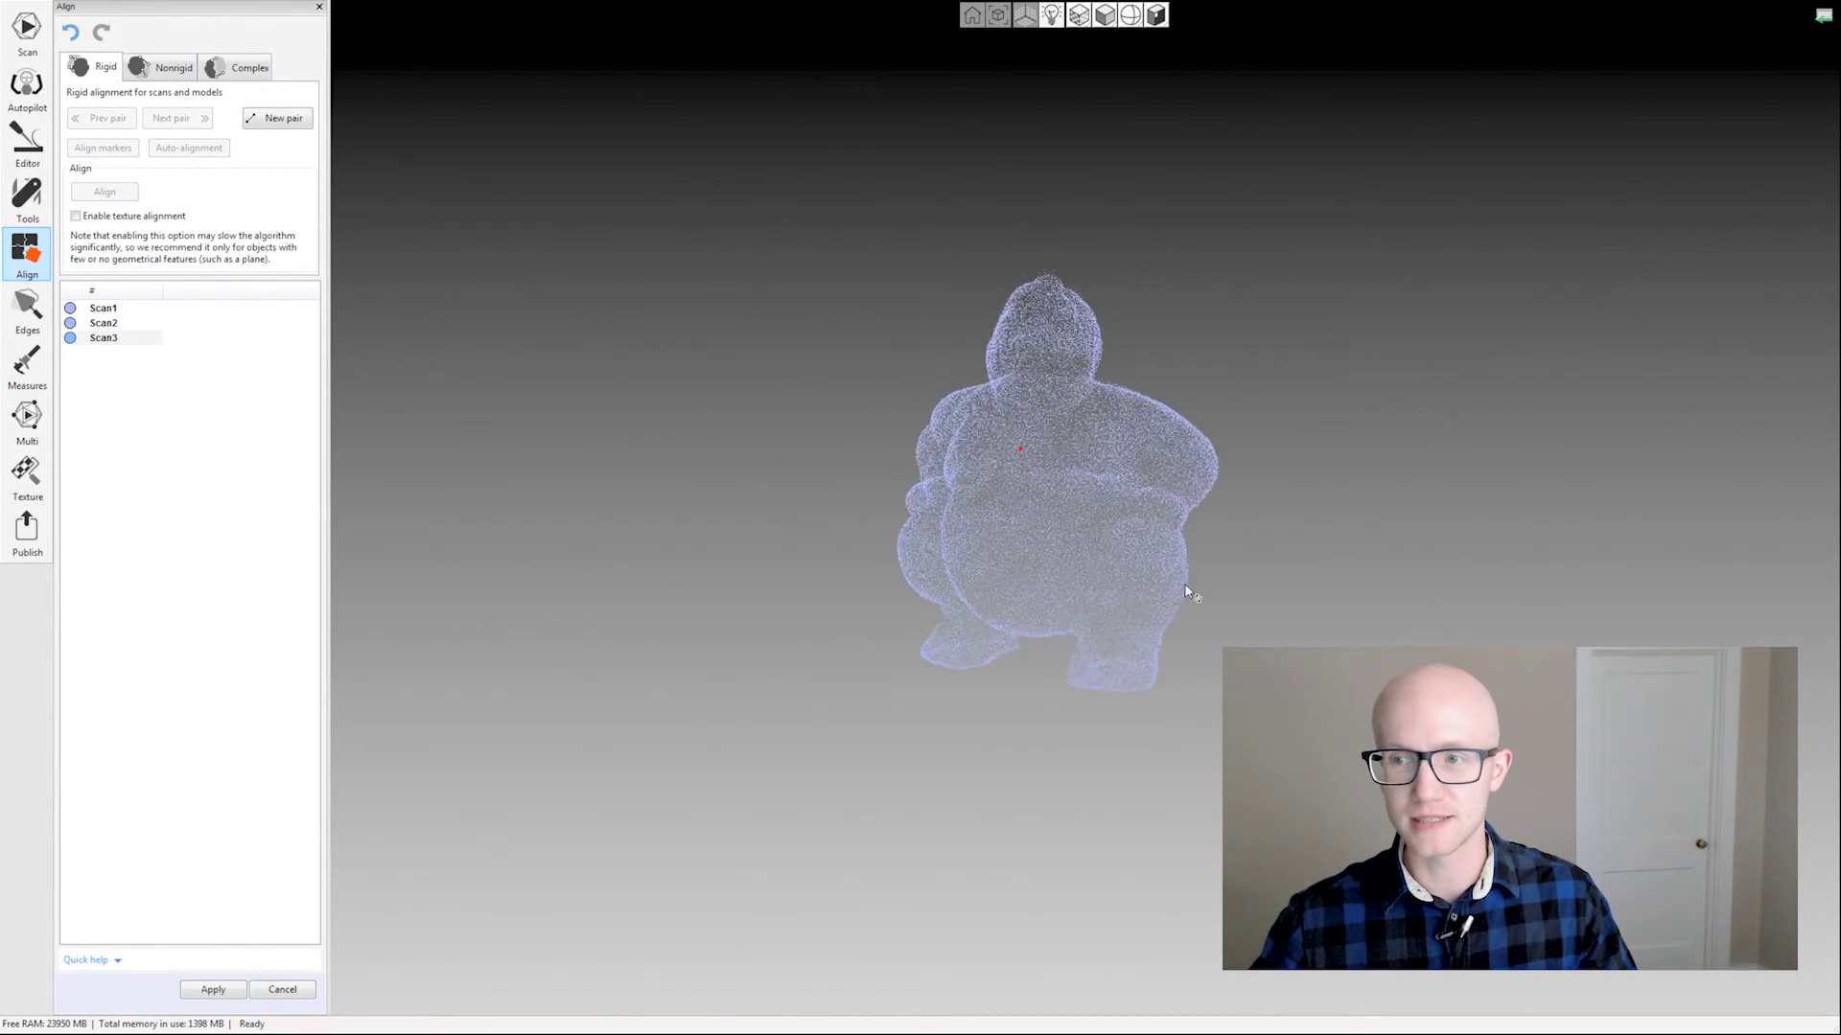
pyautogui.moveTo(980, 504)
pyautogui.mouseDown()
pyautogui.moveTo(994, 575)
pyautogui.moveTo(888, 545)
pyautogui.moveTo(965, 490)
pyautogui.moveTo(947, 477)
pyautogui.moveTo(1035, 527)
pyautogui.moveTo(944, 422)
pyautogui.mouseUp()
pyautogui.scroll(3, 899, 511)
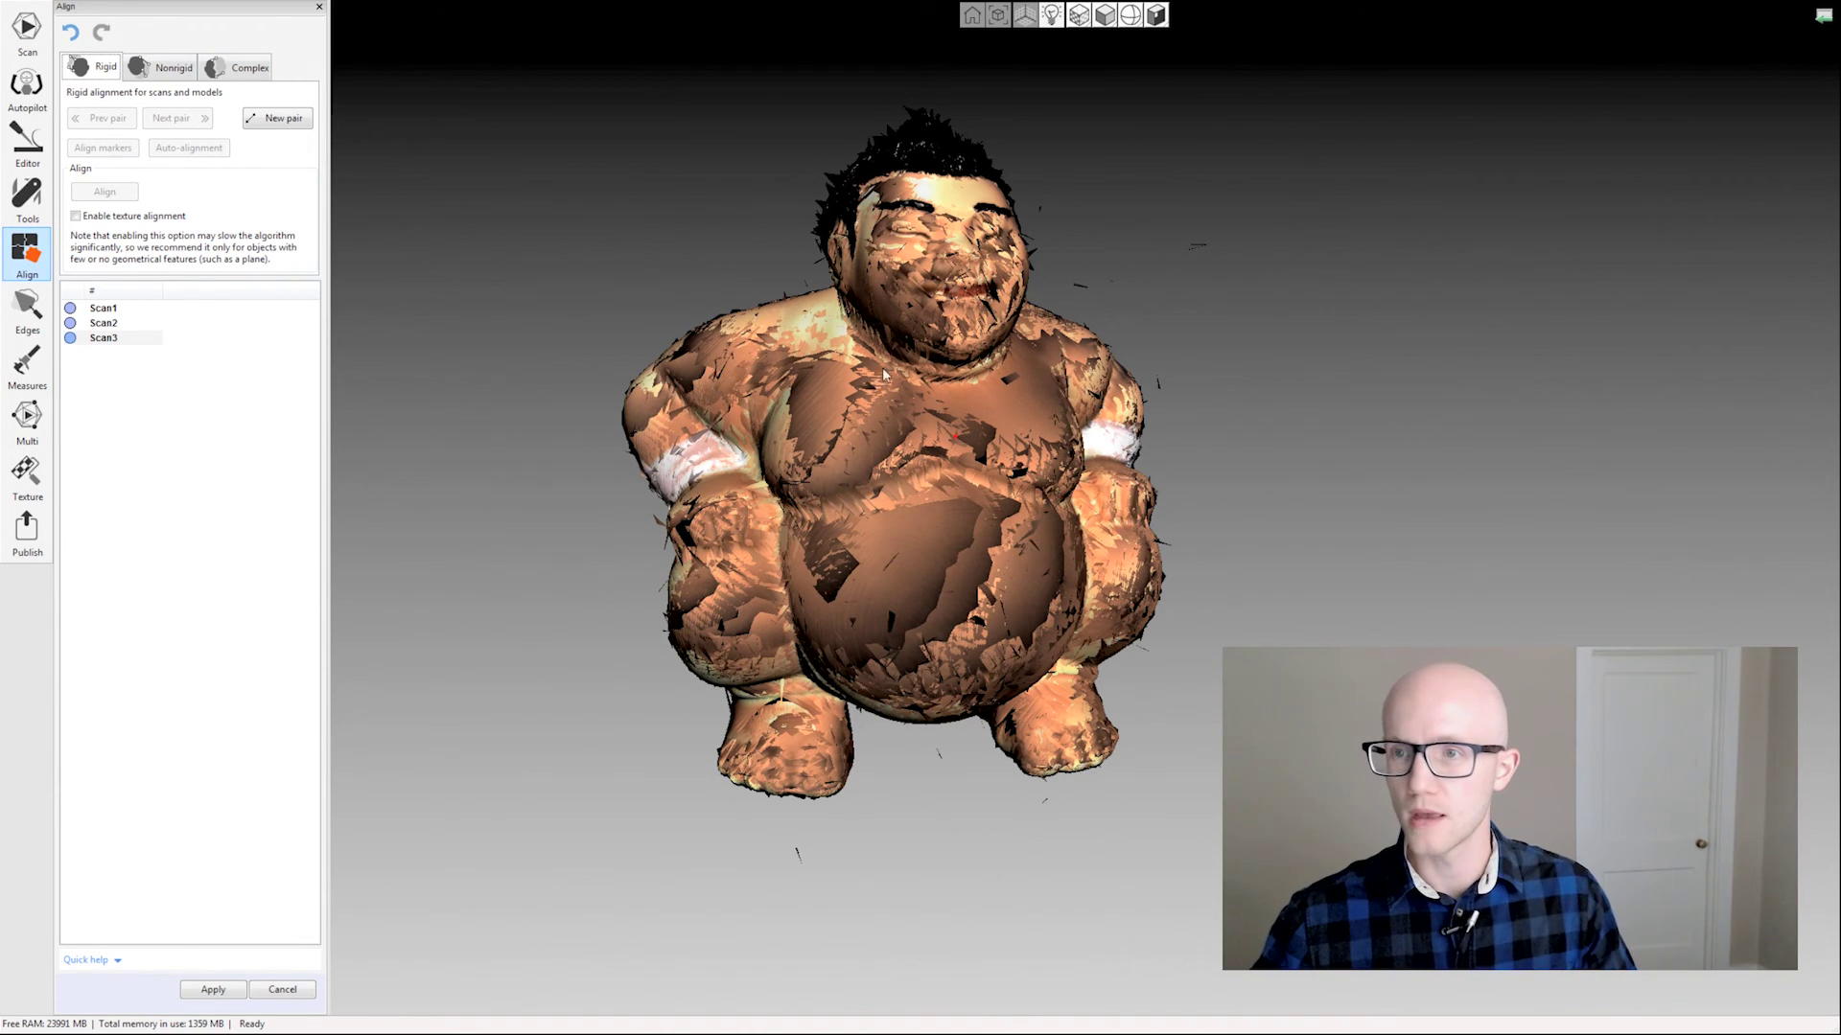
pyautogui.moveTo(886, 374); pyautogui.dragTo(972, 196)
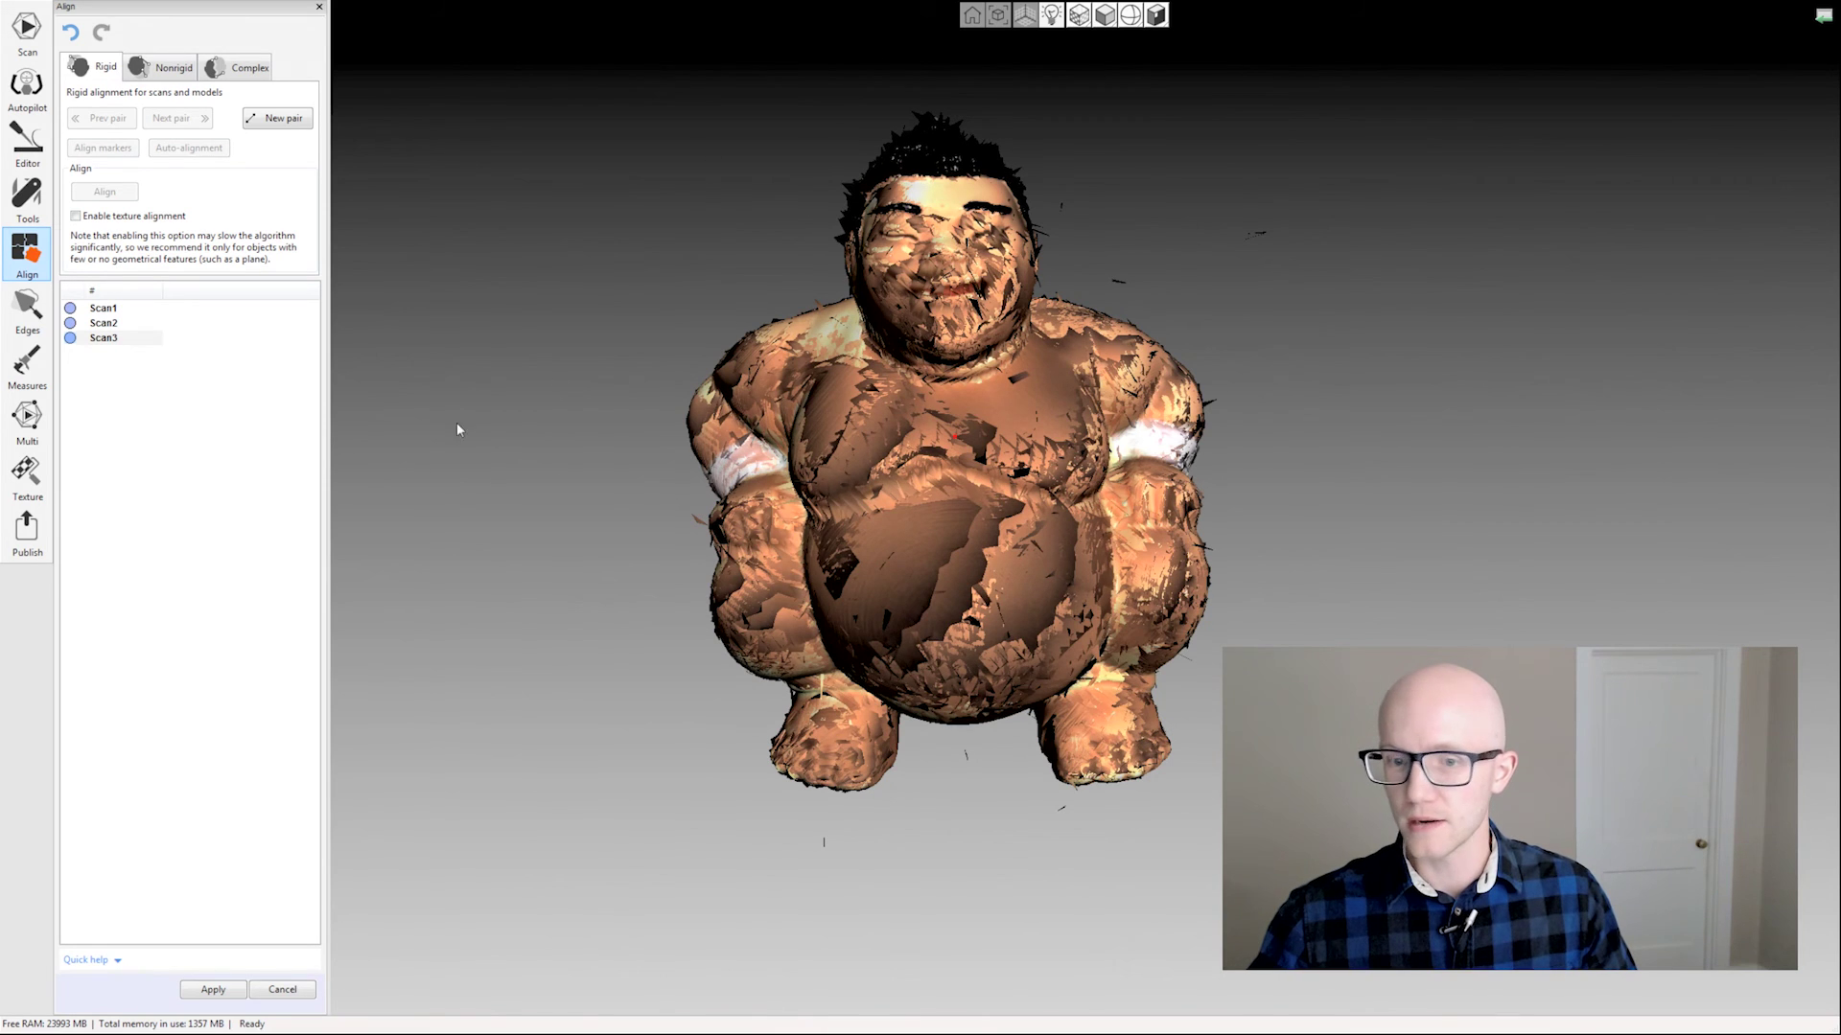
pyautogui.click(214, 990)
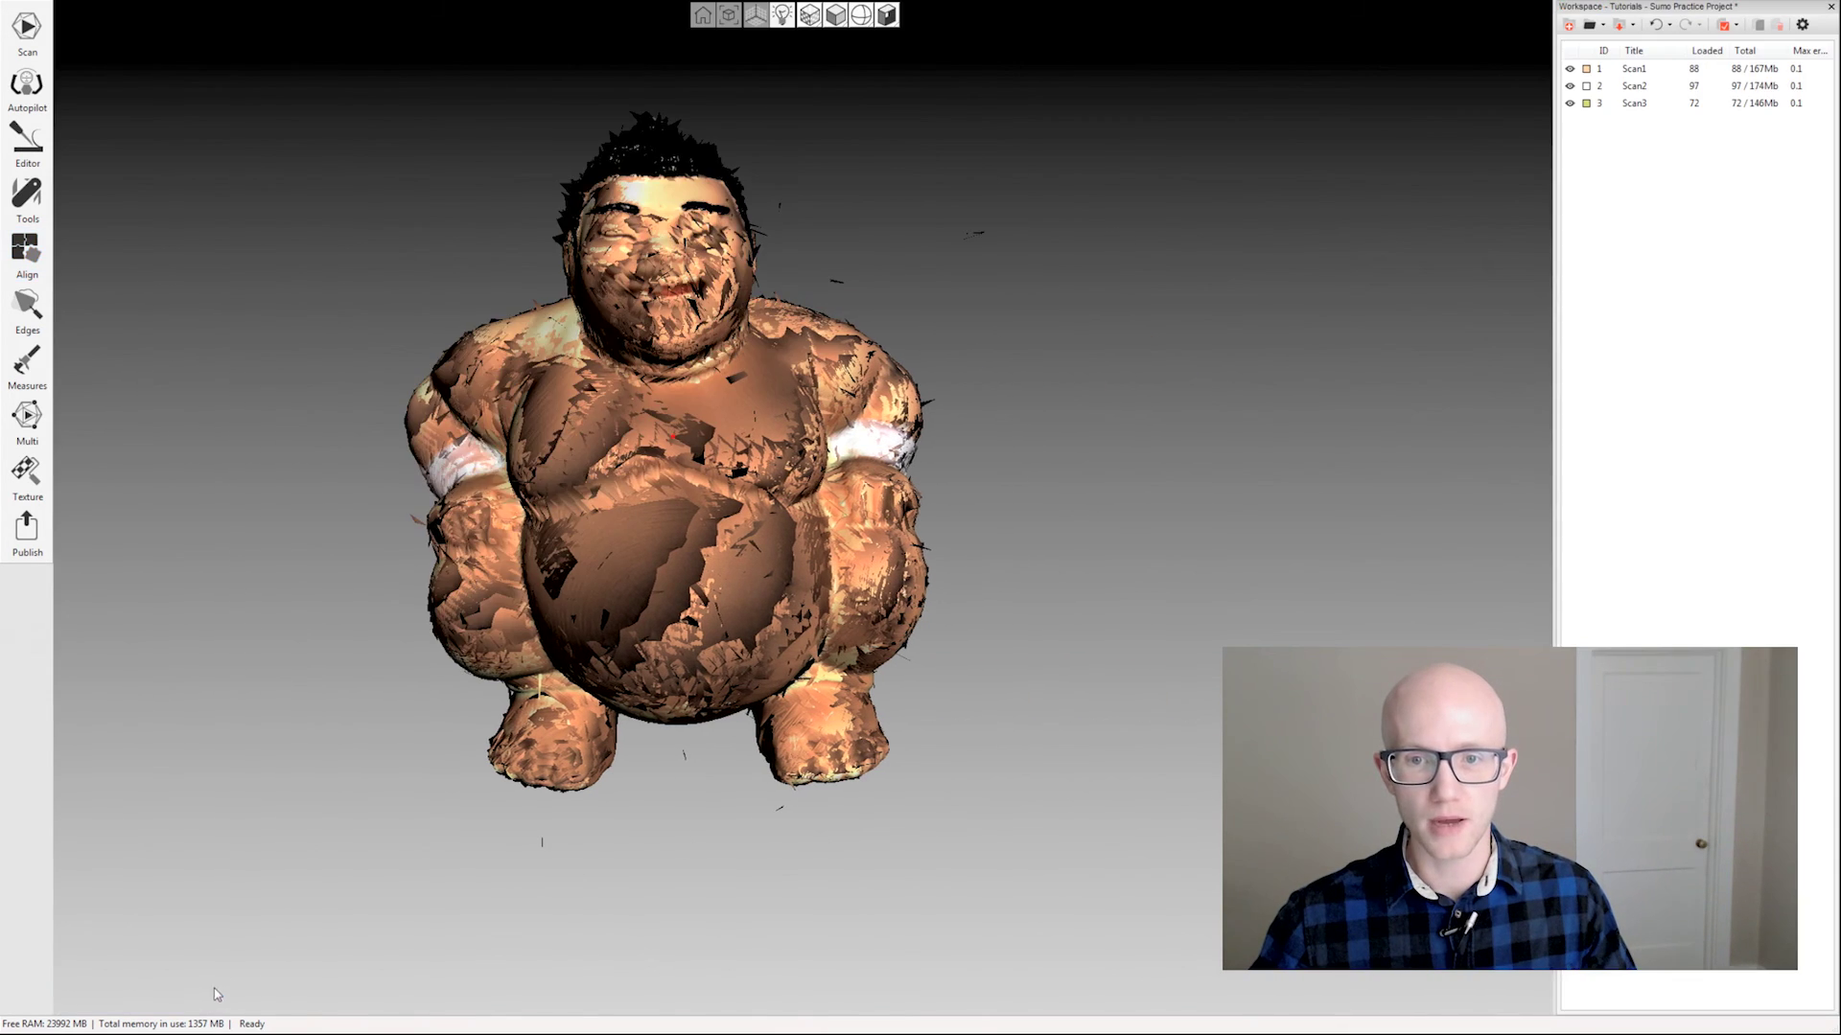
pyautogui.moveTo(508, 470); pyautogui.dragTo(551, 473)
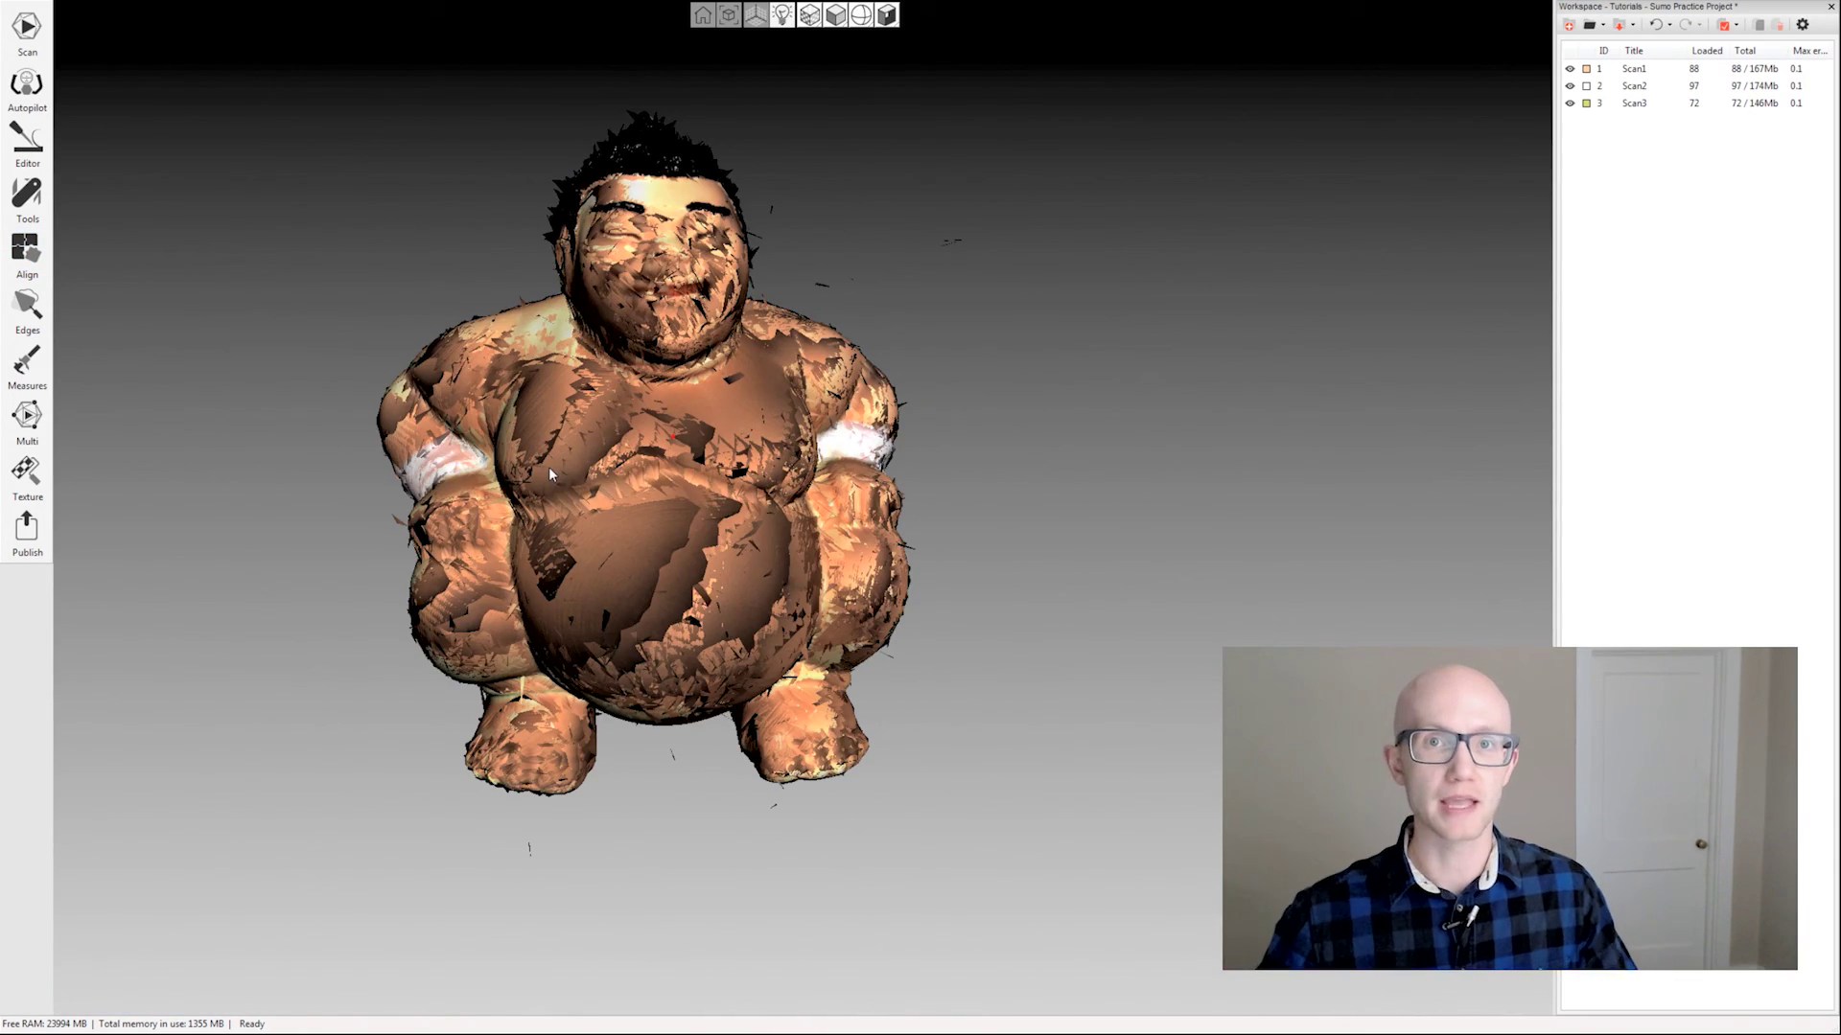